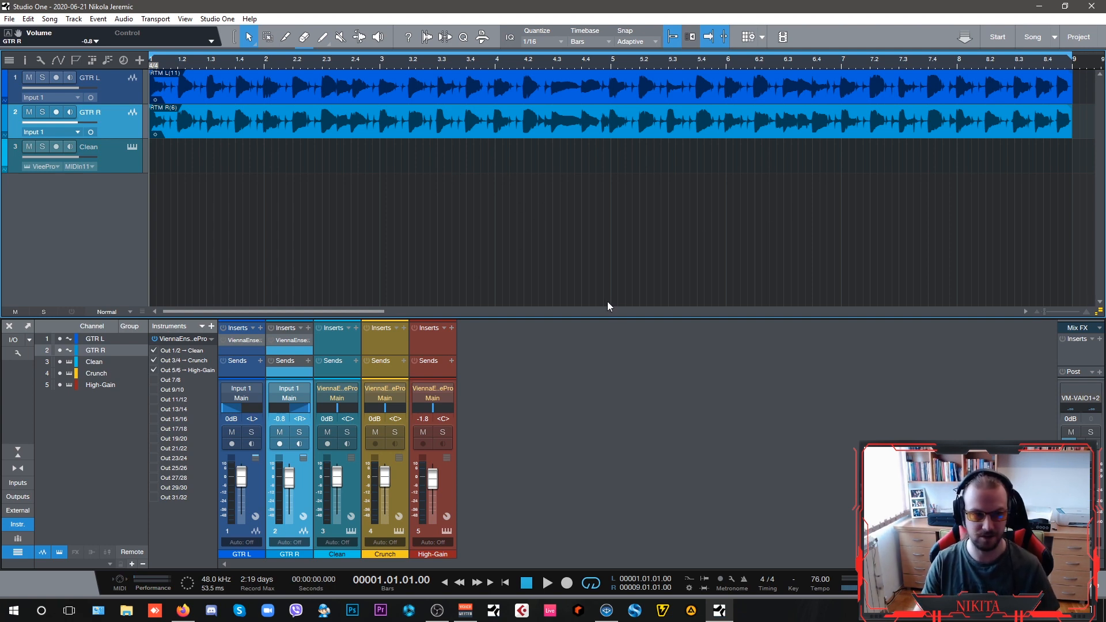
Step: Play back the dry GTR L and GTR R guitar tracks from the start and stop after a few bars
{"action": "key", "text": "space"}
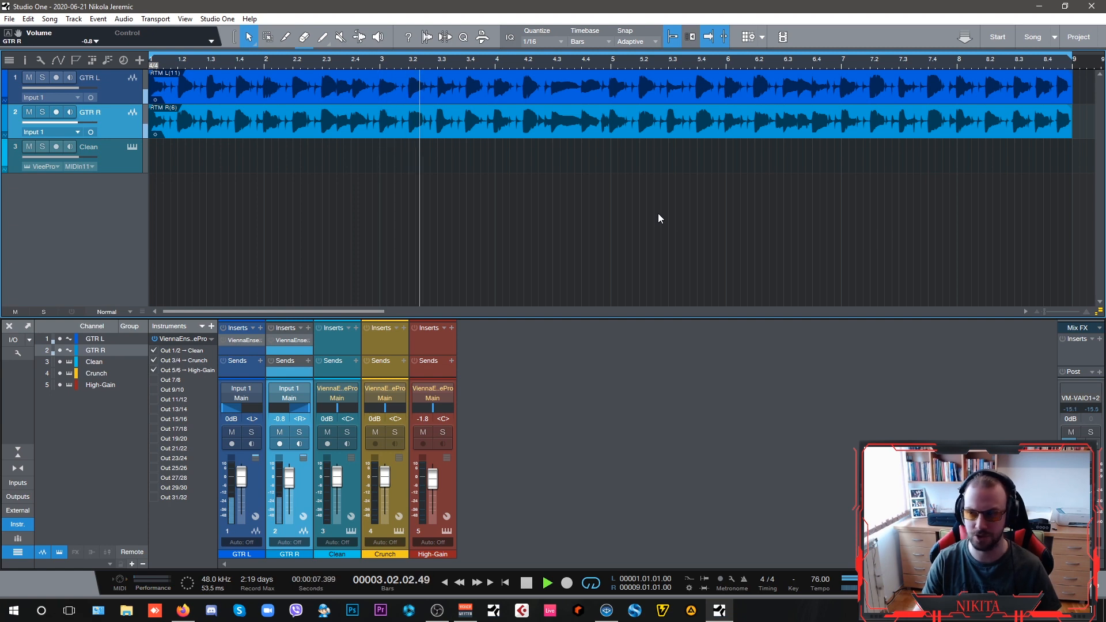
{"action": "key", "text": "space"}
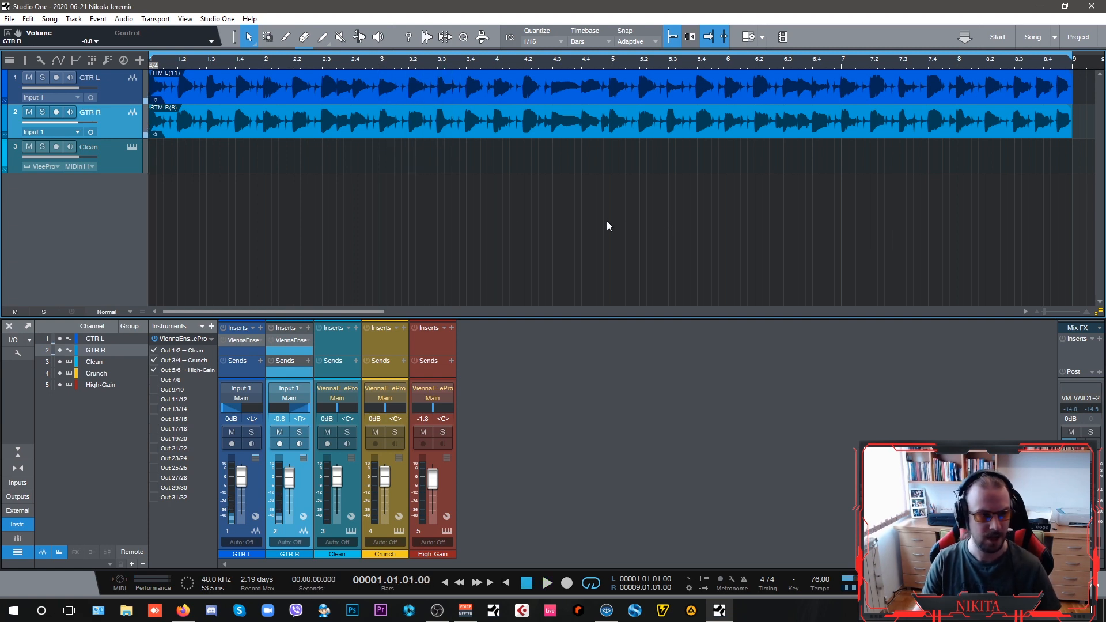
Step: Disconnect the Clean track's Vienna Ensemble Pro instrument and reconnect it to the Guitar Rig Reamp server instance
{"action": "left_click", "coordinate": [125, 161]}
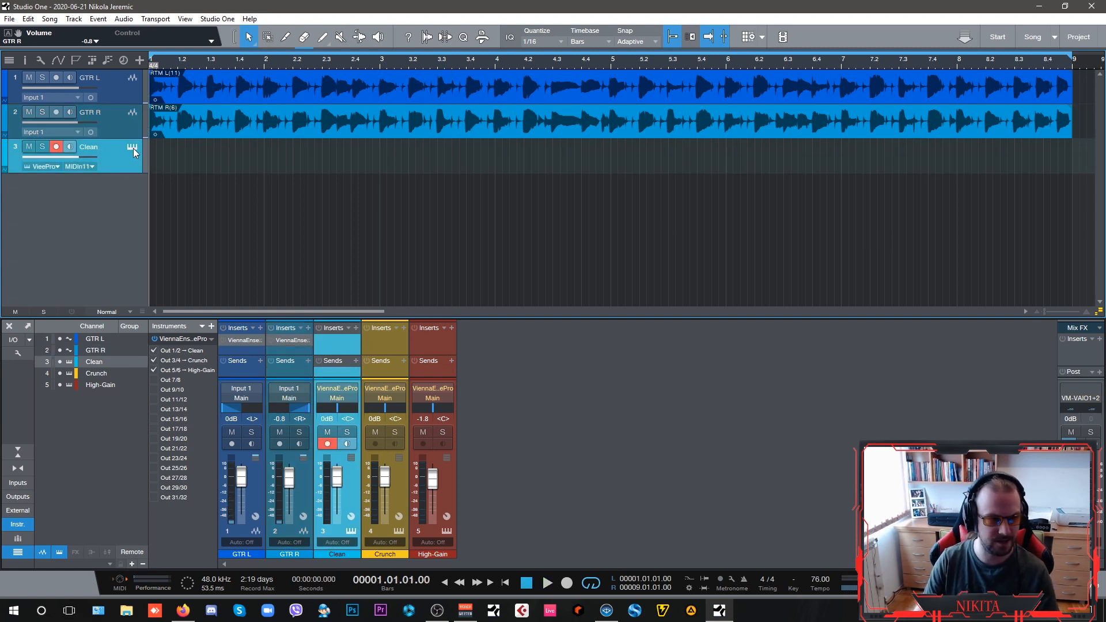
{"action": "left_click", "coordinate": [133, 147]}
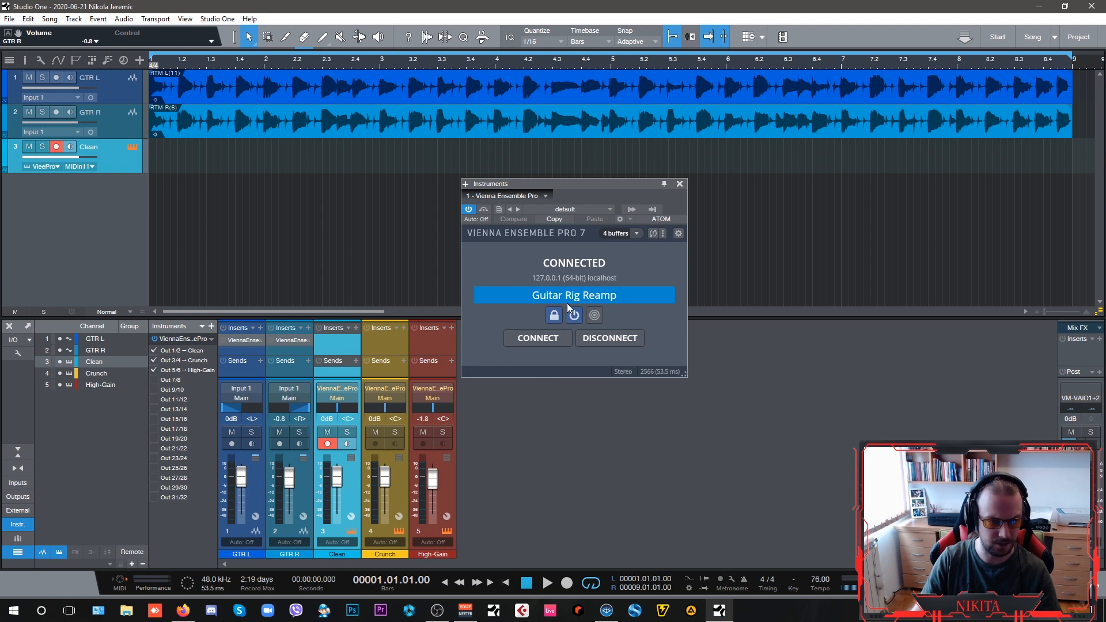
{"action": "left_click", "coordinate": [609, 337]}
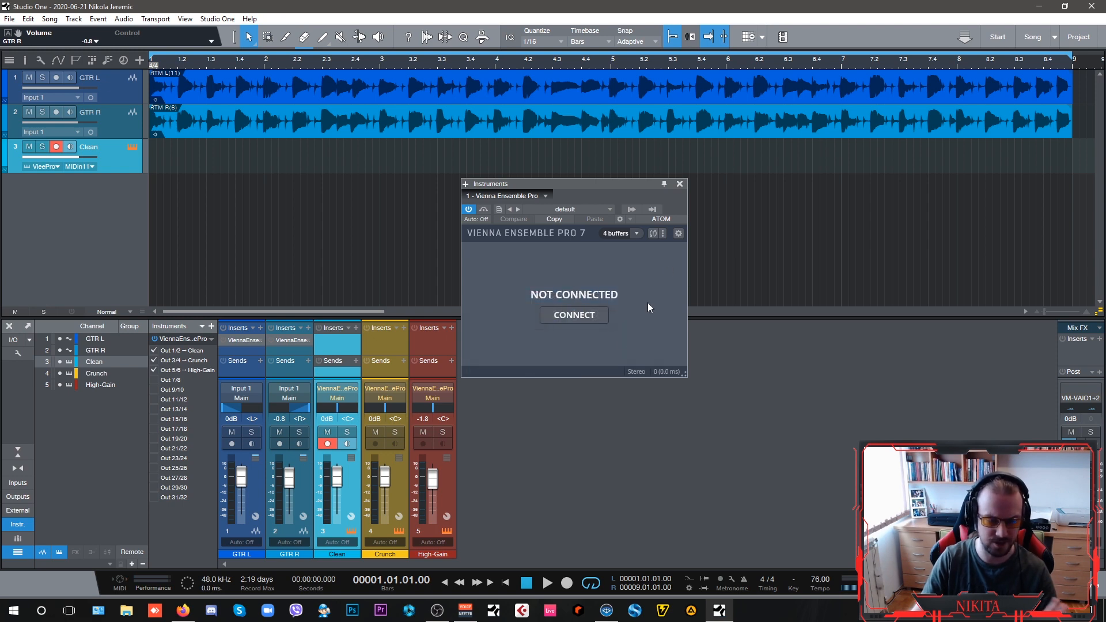
{"action": "left_click", "coordinate": [592, 316]}
{"action": "left_click", "coordinate": [509, 283]}
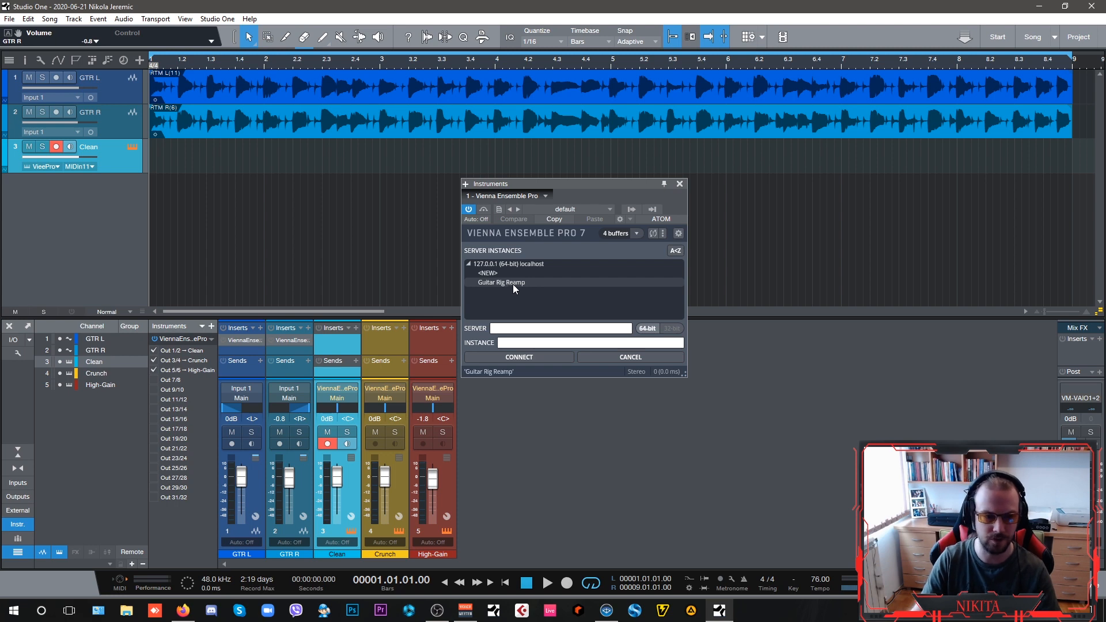
{"action": "double_click", "coordinate": [509, 286]}
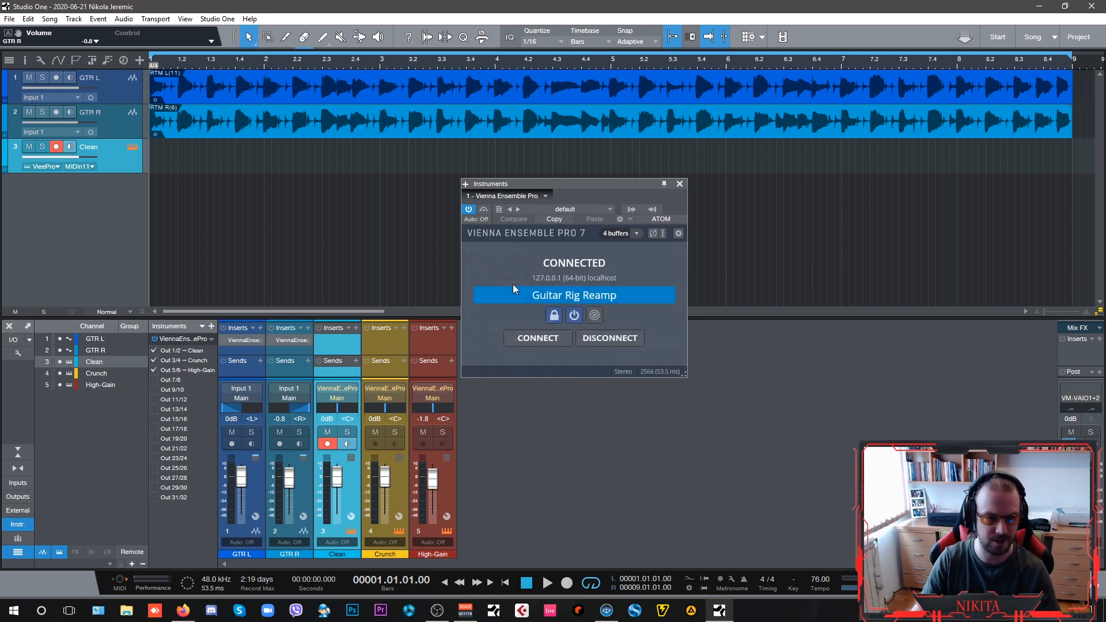
{"action": "left_click", "coordinate": [554, 317]}
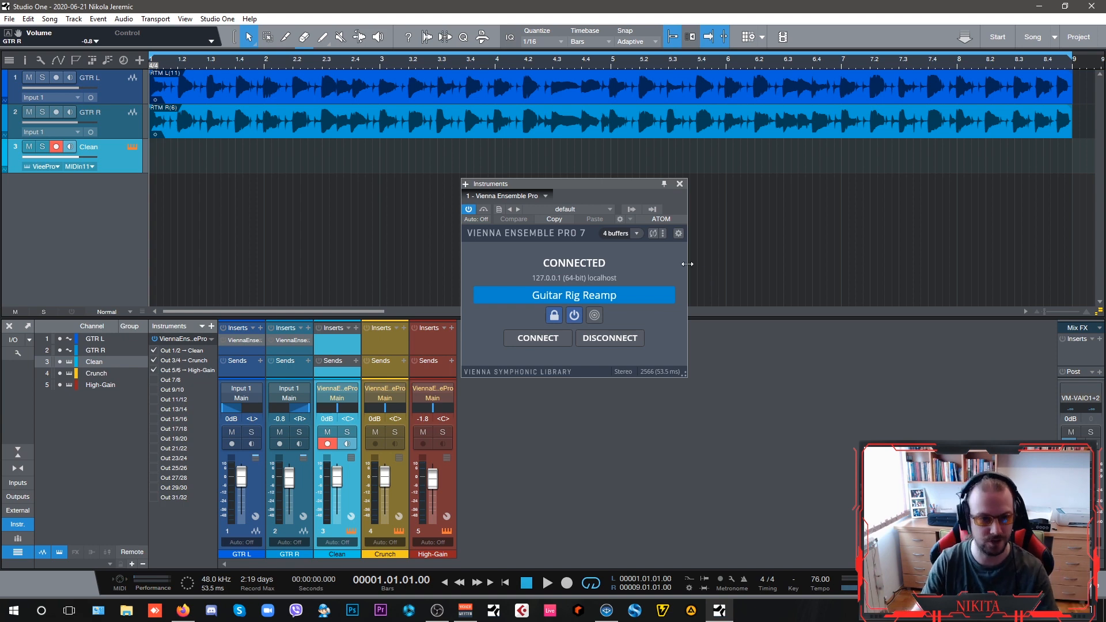
{"action": "left_click", "coordinate": [680, 184]}
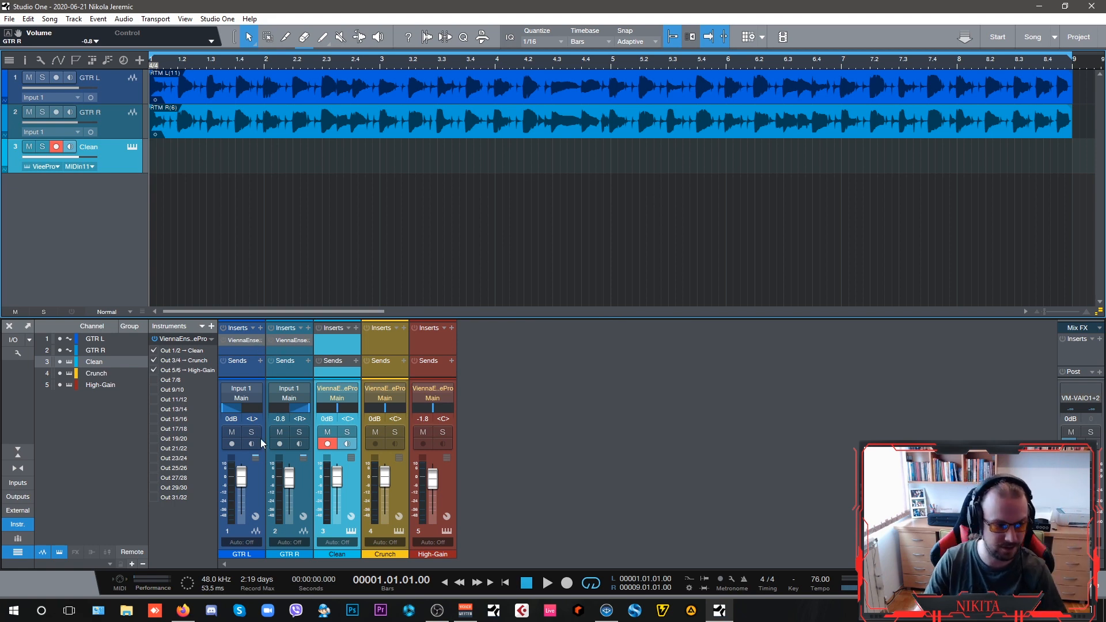
Step: Reassign GTR L's Vienna Ensemble Pro Audio Input on pair 1/2 to Guitar Rig Reamp, and check GTR R's assignment
{"action": "key", "text": "space"}
{"action": "key", "text": "space"}
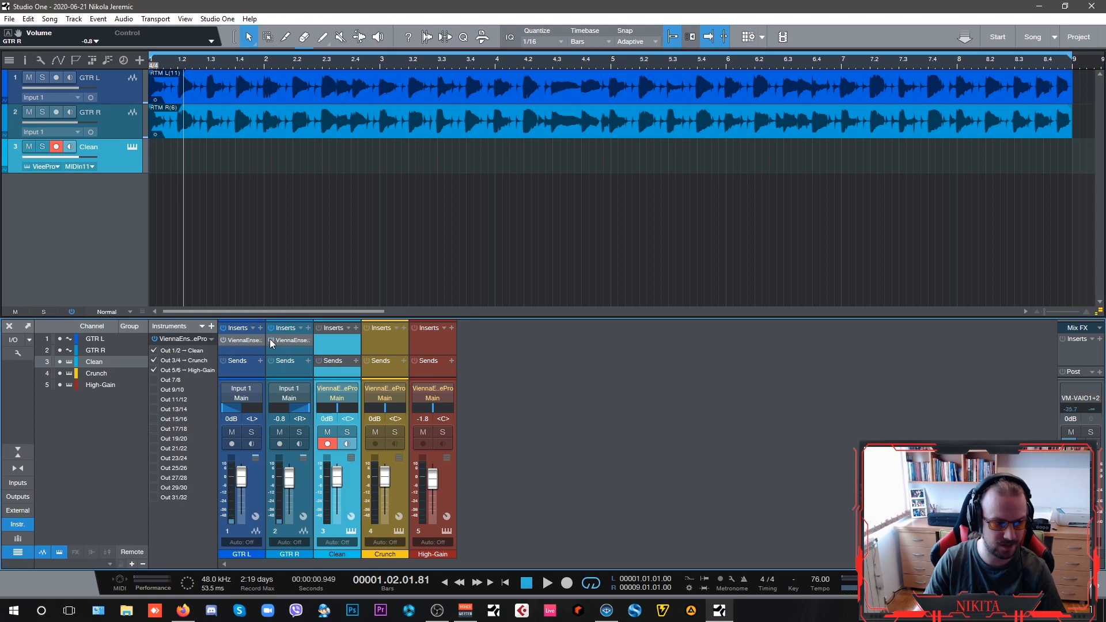
{"action": "left_click", "coordinate": [244, 340]}
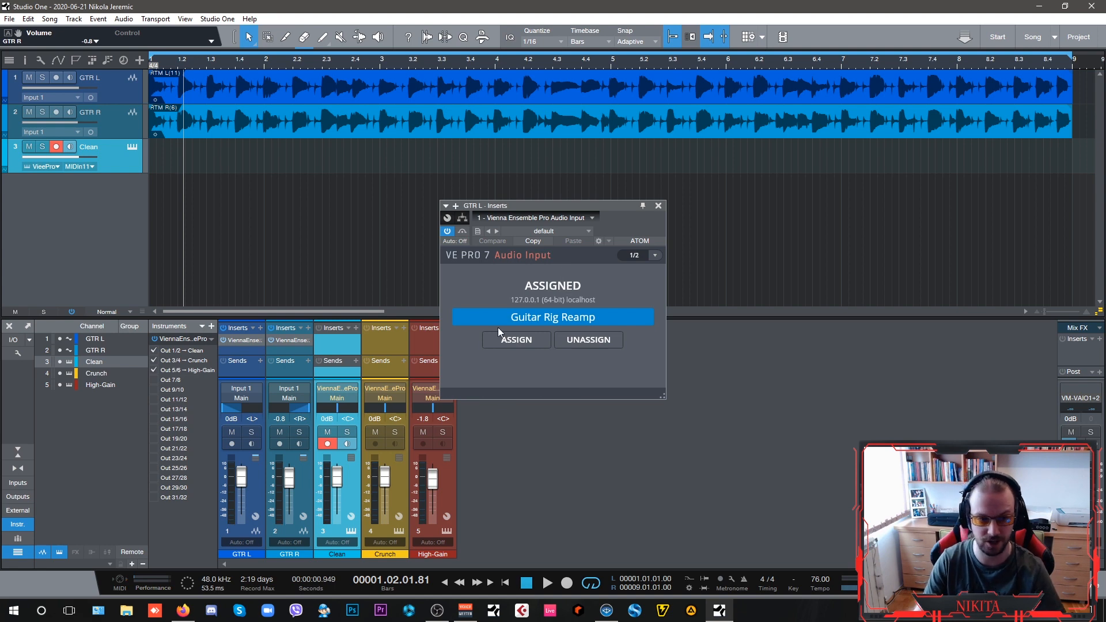
{"action": "left_click", "coordinate": [583, 341]}
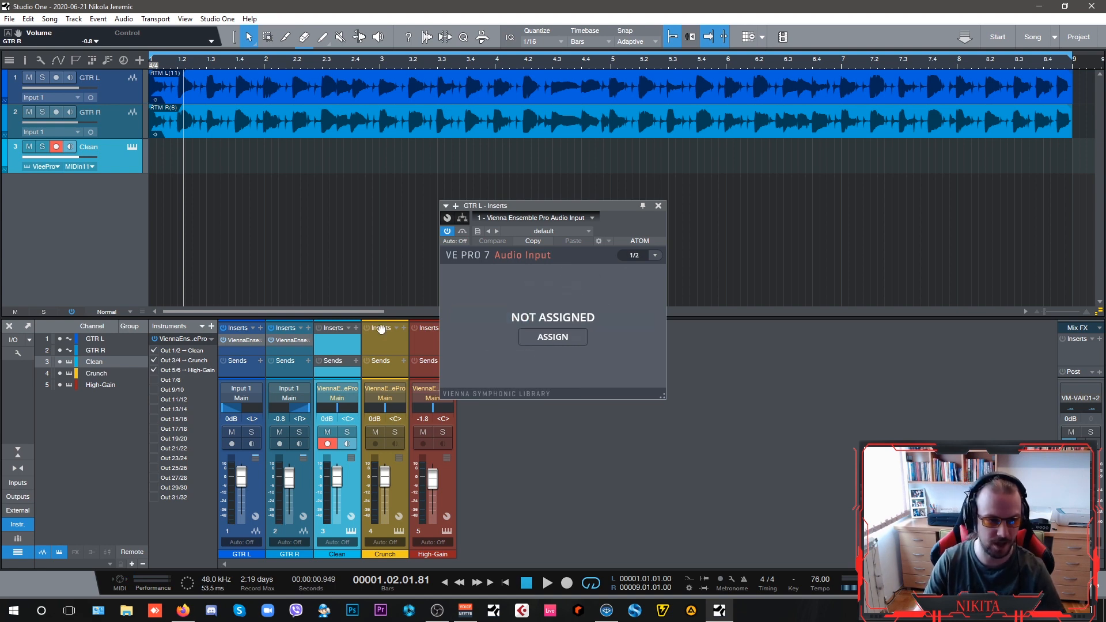
{"action": "left_click", "coordinate": [656, 257]}
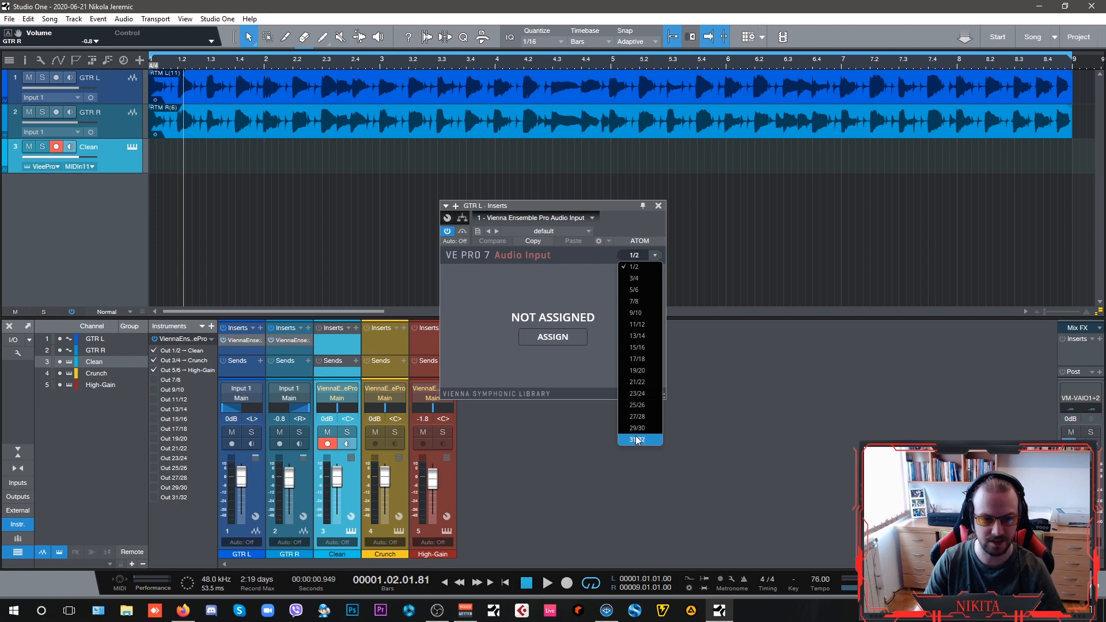
{"action": "left_click", "coordinate": [641, 268]}
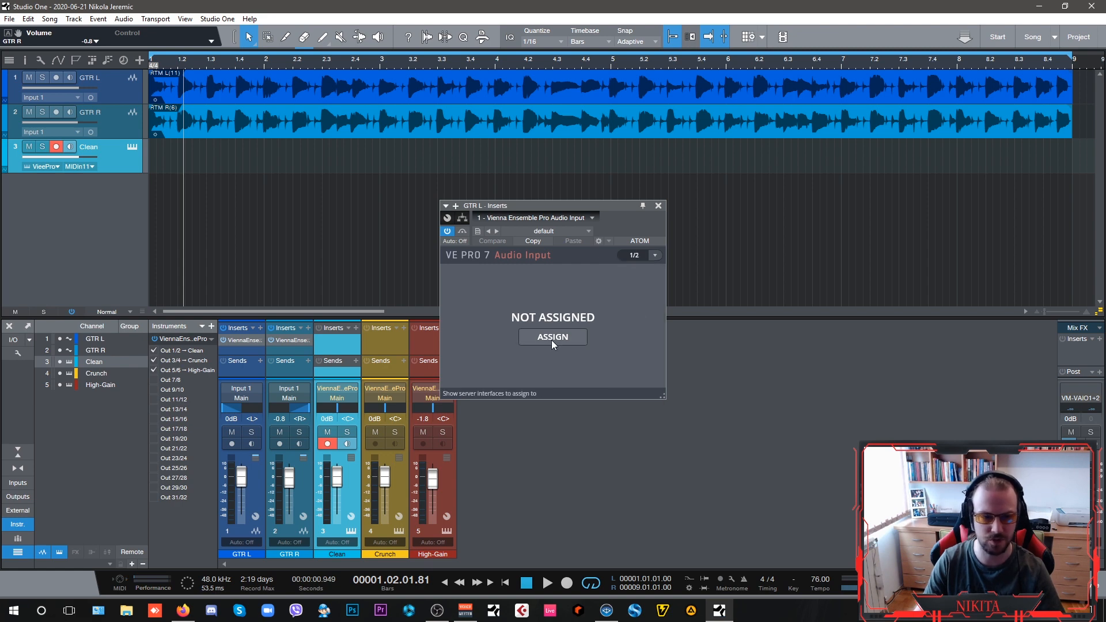
{"action": "left_click", "coordinate": [568, 337]}
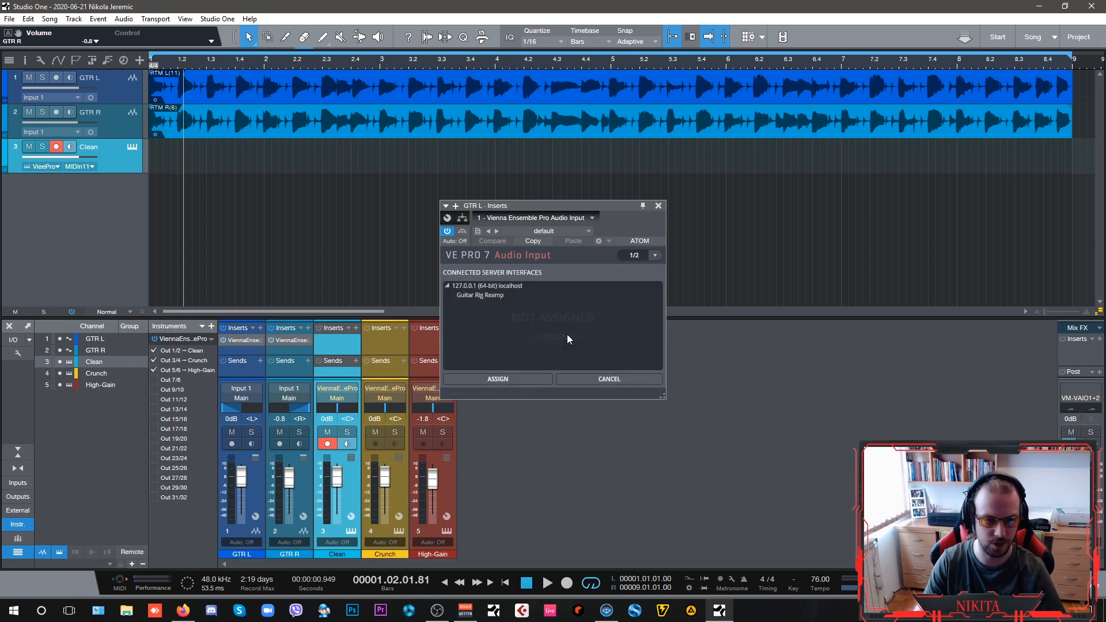
{"action": "double_click", "coordinate": [494, 296]}
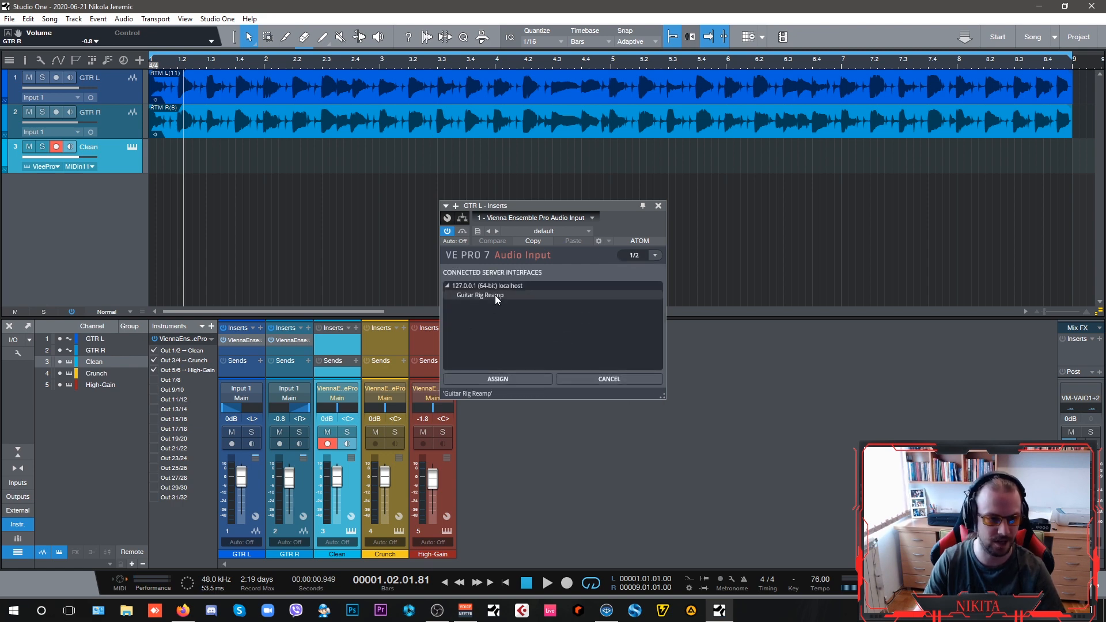
{"action": "left_click", "coordinate": [658, 206]}
{"action": "left_click", "coordinate": [282, 340]}
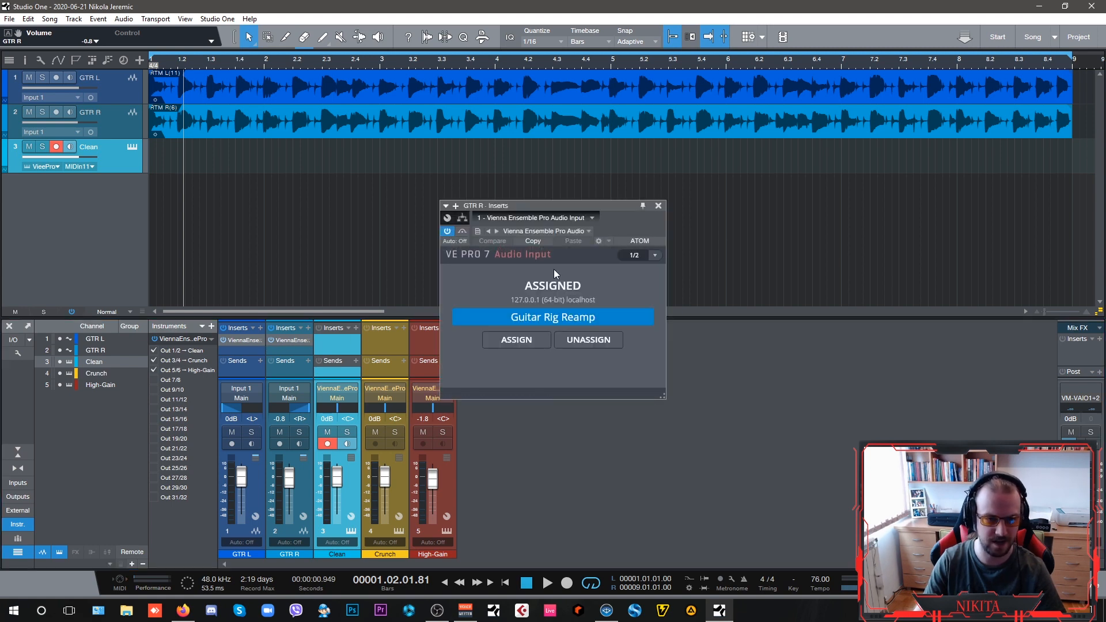
{"action": "left_click", "coordinate": [657, 204]}
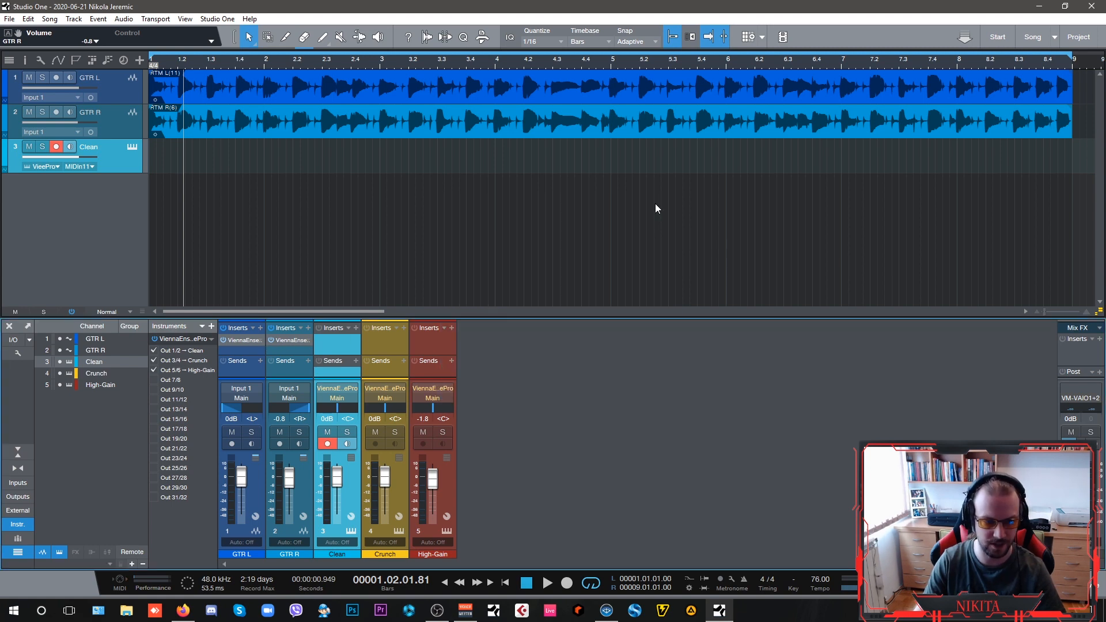
Step: Switch to Vienna Ensemble Pro Server and view the input options of the Bassman channel
{"action": "left_click", "coordinate": [606, 610]}
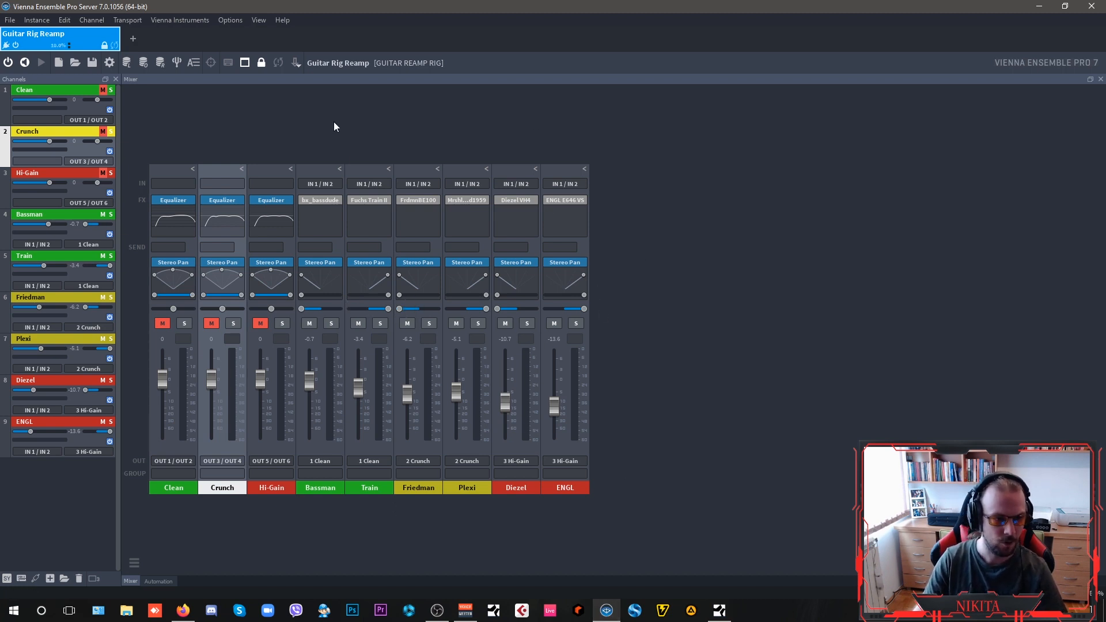
{"action": "left_click", "coordinate": [337, 185]}
{"action": "left_click", "coordinate": [360, 147]}
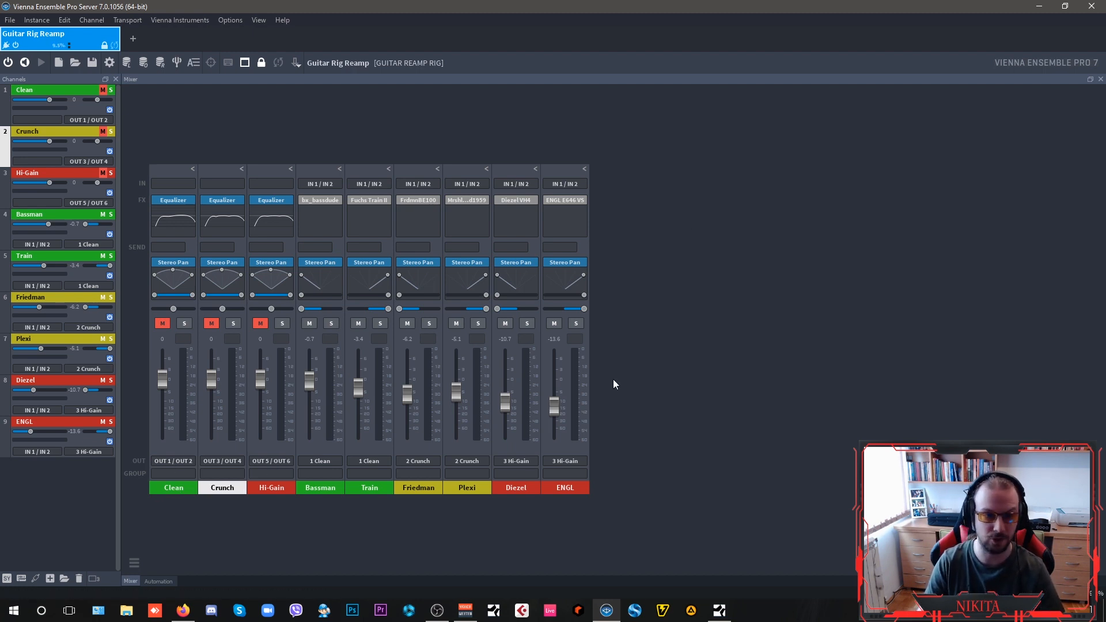
Step: Insert a new bus channel between Crunch and Hi-Gain and delete it again
{"action": "right_click", "coordinate": [682, 189]}
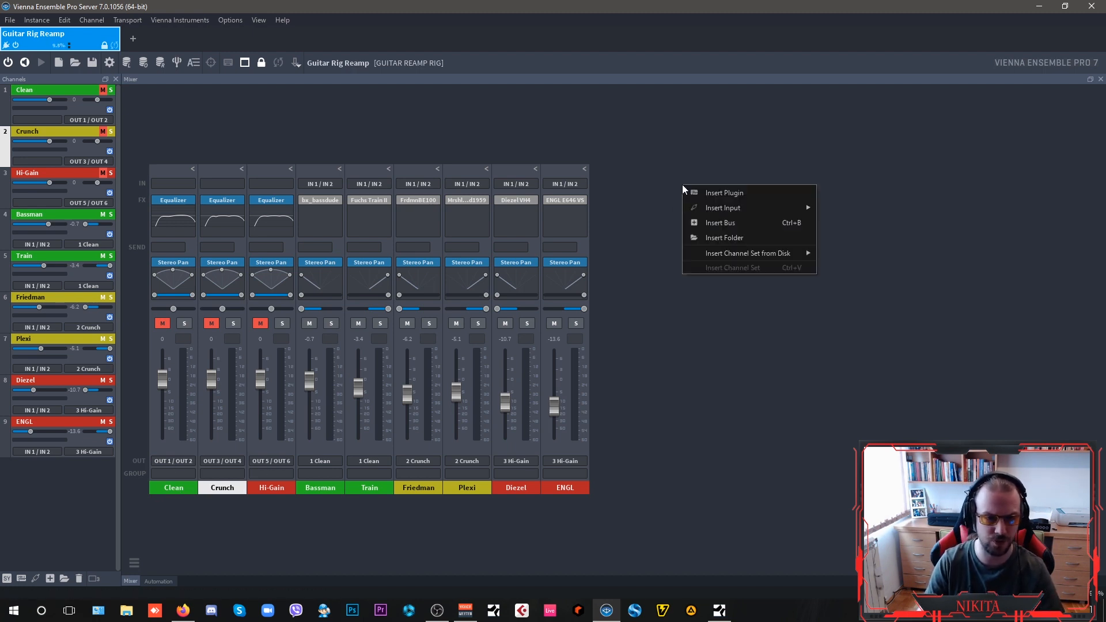
{"action": "left_click", "coordinate": [756, 223]}
{"action": "right_click", "coordinate": [280, 488]}
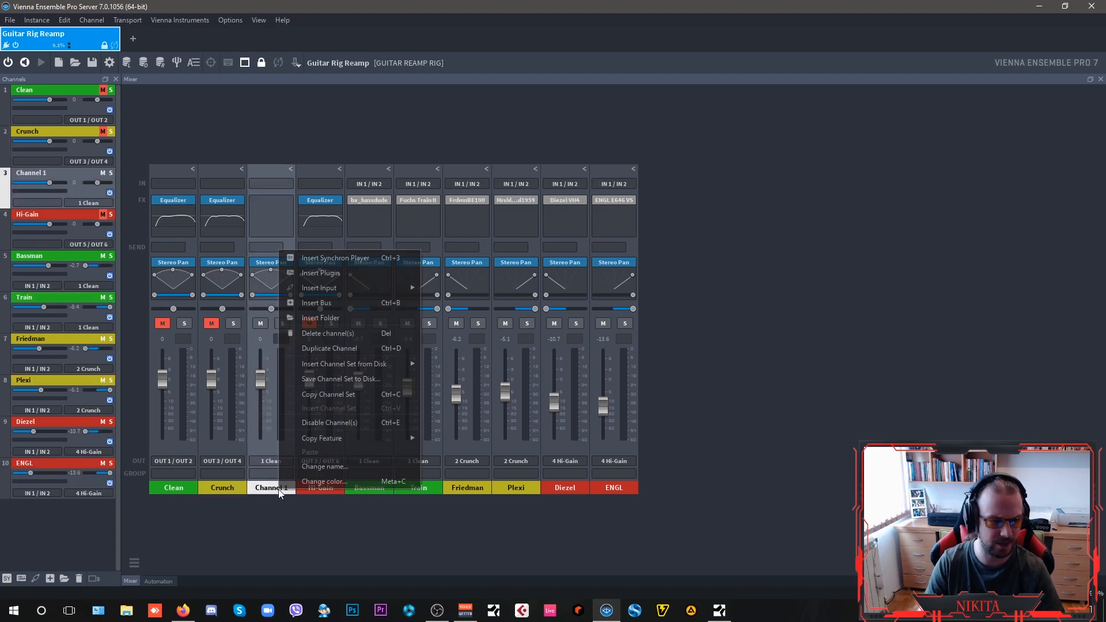
{"action": "left_click", "coordinate": [315, 333]}
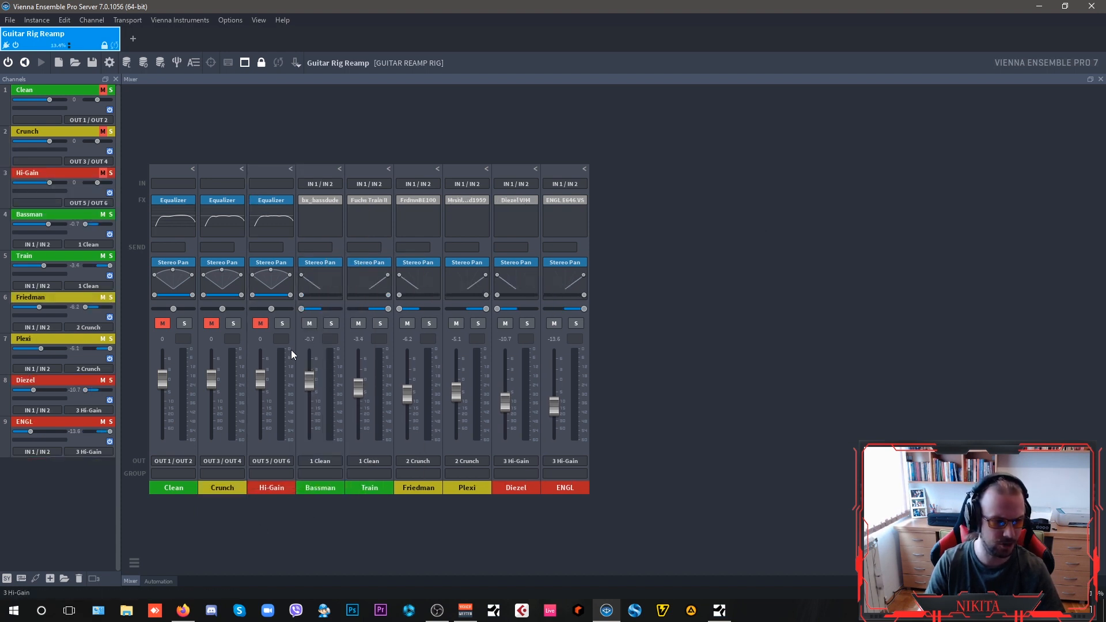
Step: Examine the Clean bus's equalizer settings and the input pairs offered for inserting a new input channel
{"action": "left_click", "coordinate": [173, 200]}
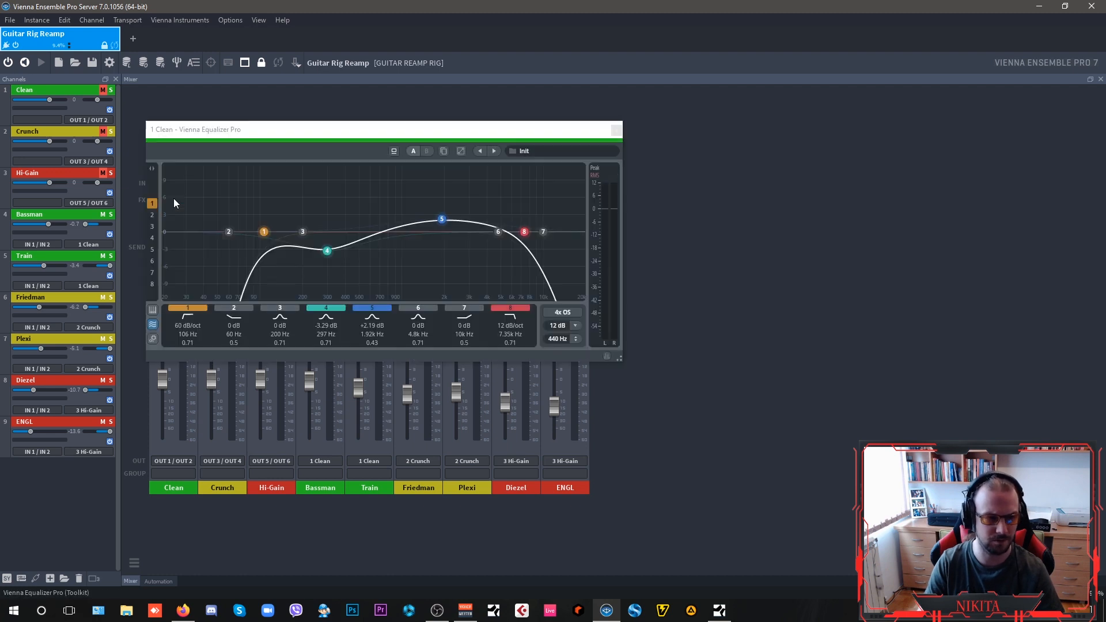
{"action": "left_click", "coordinate": [615, 135]}
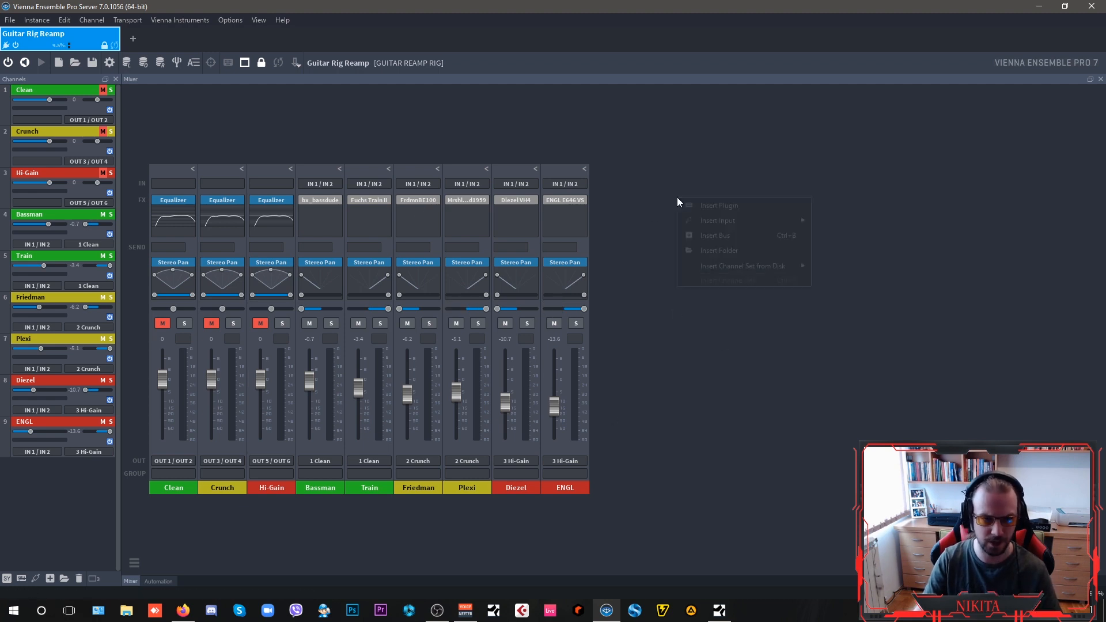
{"action": "mouse_move", "coordinate": [745, 225]}
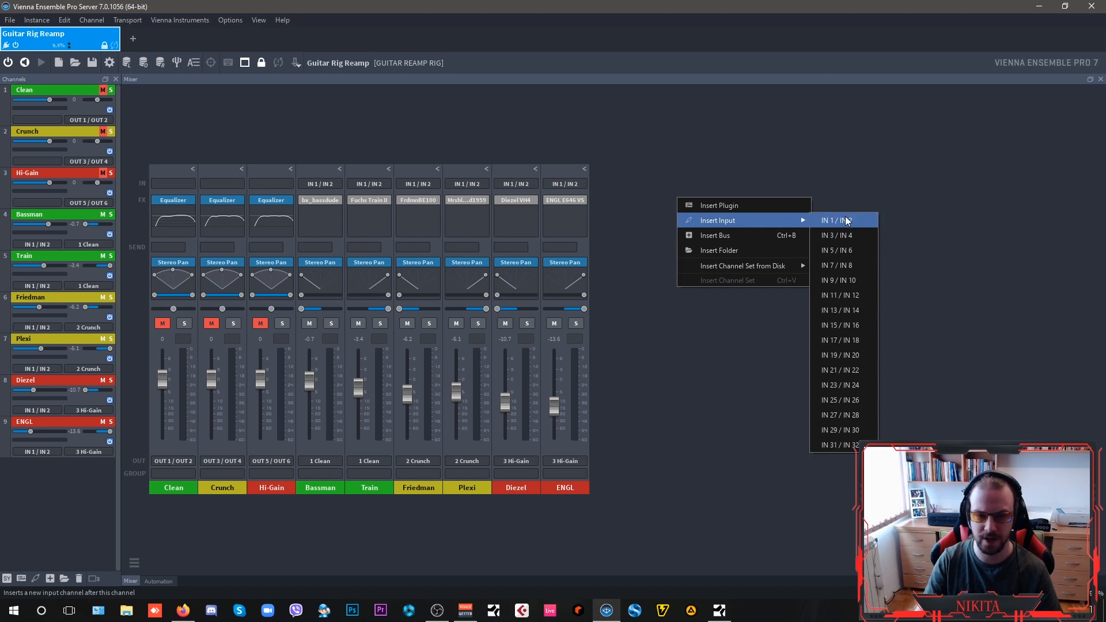
{"action": "left_click", "coordinate": [742, 175]}
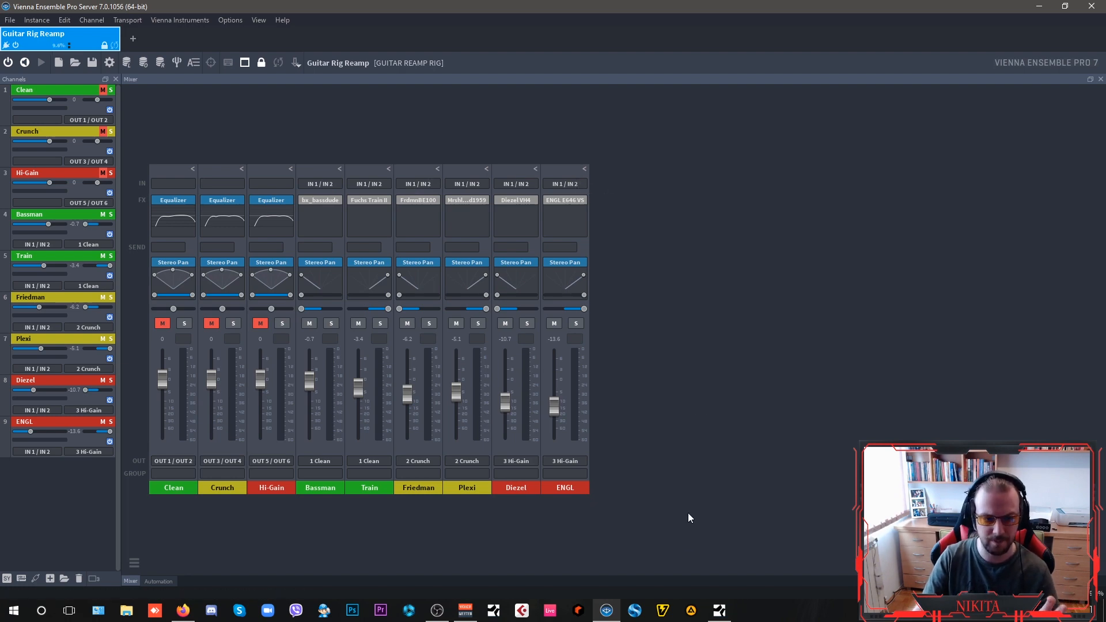
Step: Try the Bassman channel with centred pan and full stereo width, and return both to the far left
{"action": "left_click", "coordinate": [720, 614]}
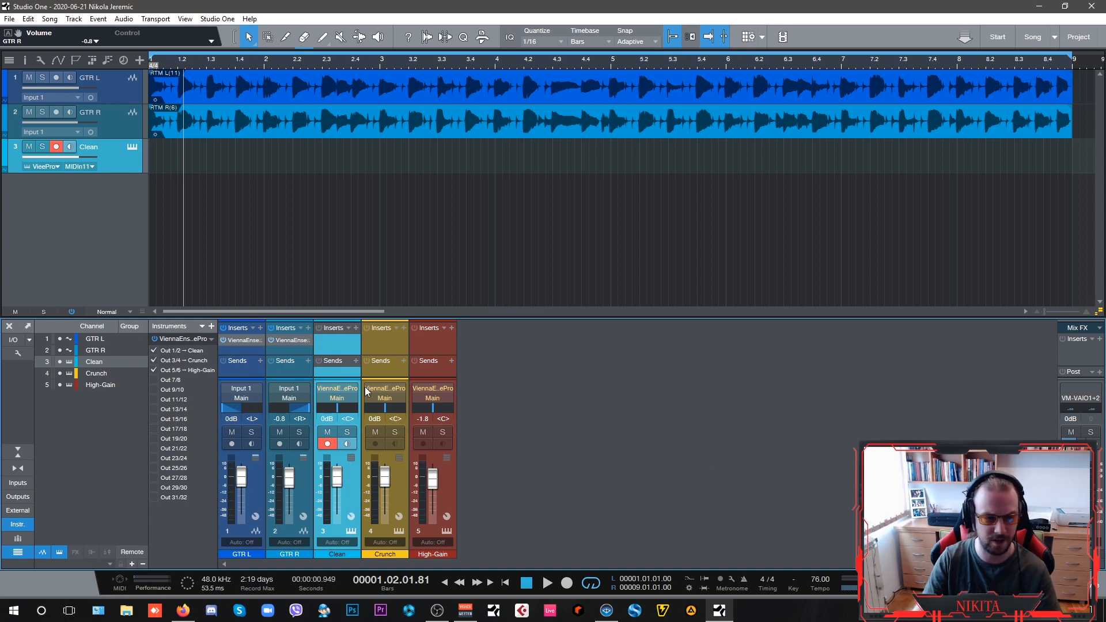
{"action": "left_click", "coordinate": [607, 610]}
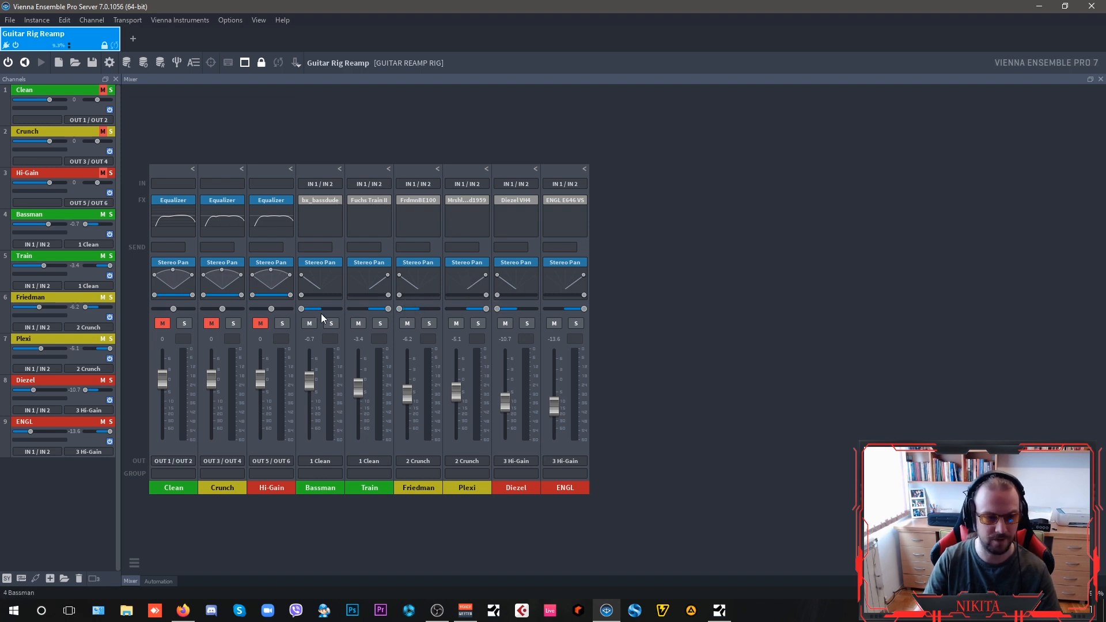
{"action": "left_click_drag", "start_coordinate": [300, 307], "coordinate": [324, 310]}
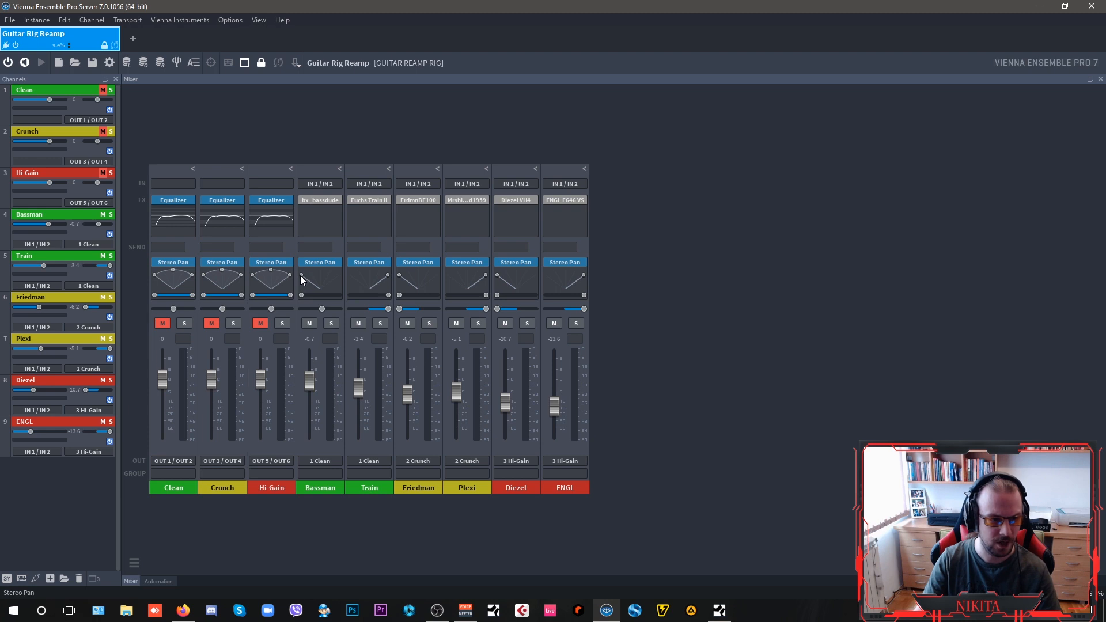
{"action": "left_click_drag", "start_coordinate": [302, 296], "coordinate": [525, 342]}
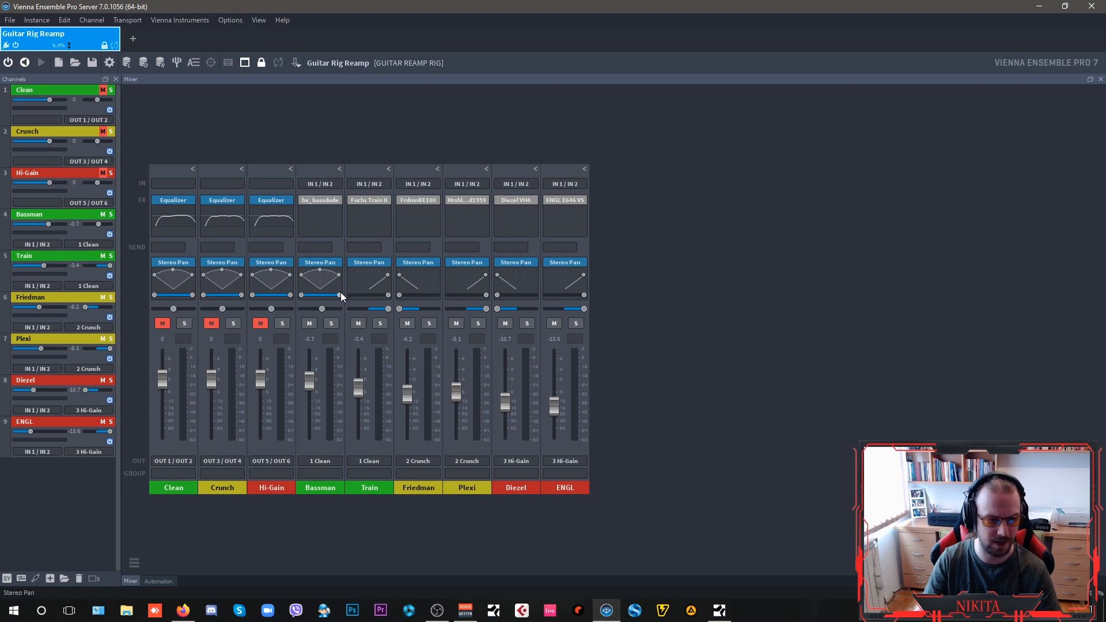
{"action": "left_click_drag", "start_coordinate": [340, 295], "coordinate": [314, 310]}
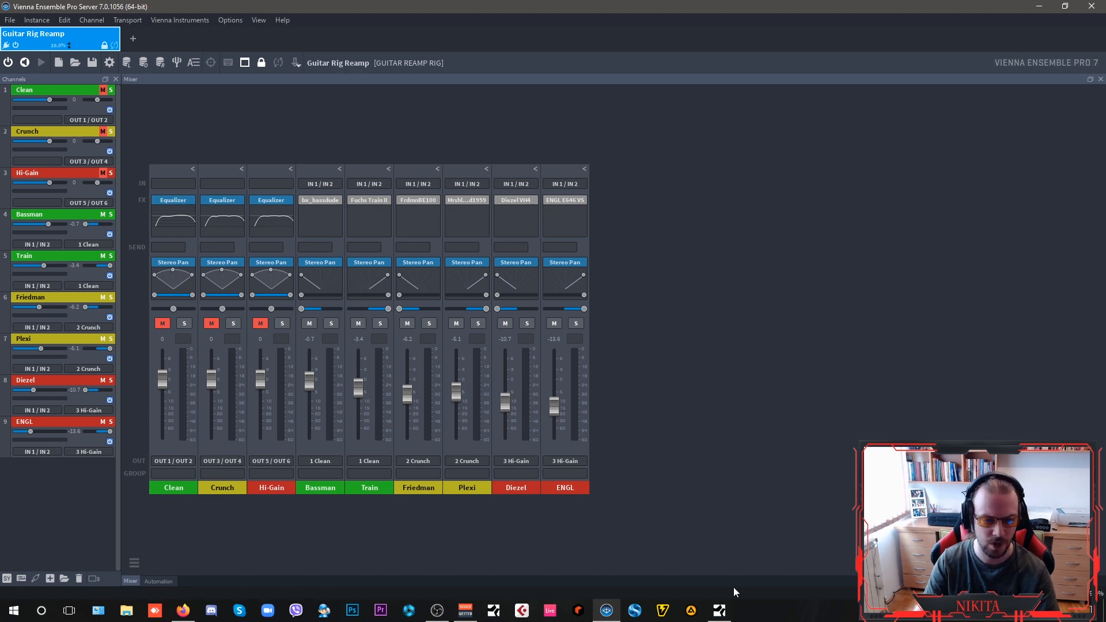
Step: Switch to Studio One, review the Vienna Ensemble Pro instrument's connection, and show the Clean track's inspector
{"action": "left_click", "coordinate": [726, 615]}
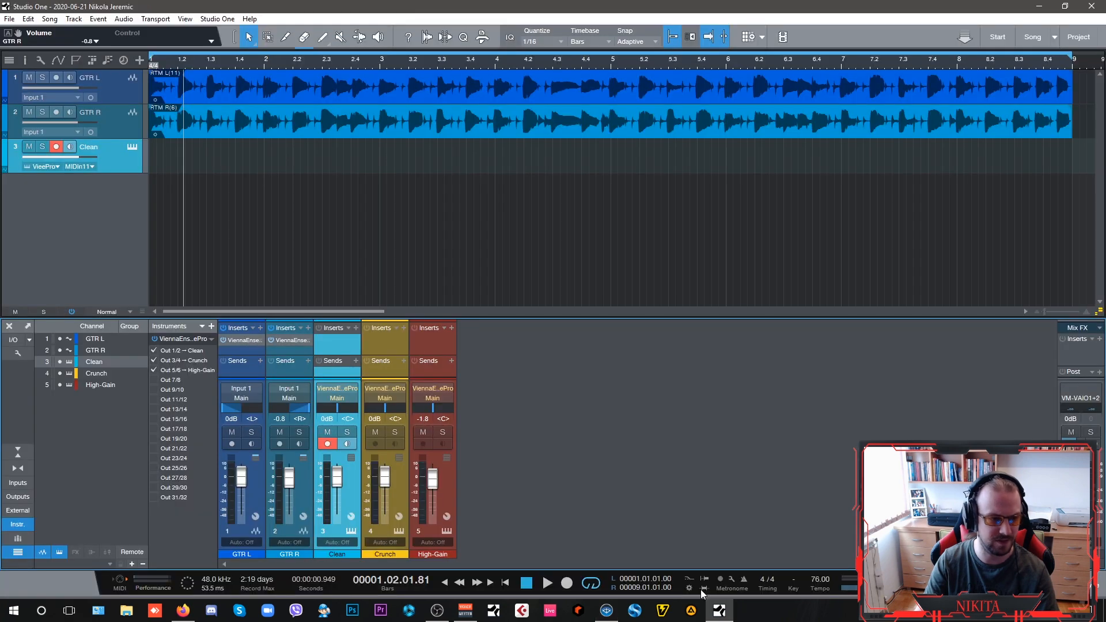
{"action": "left_click", "coordinate": [188, 336]}
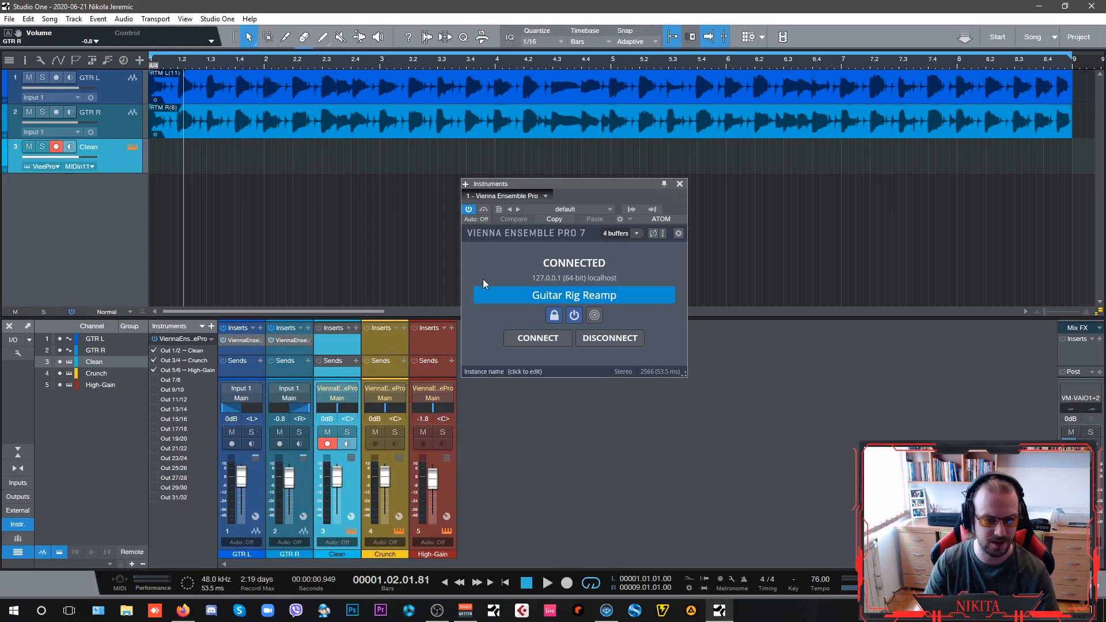
{"action": "left_click", "coordinate": [679, 184]}
{"action": "key", "text": "F4"}
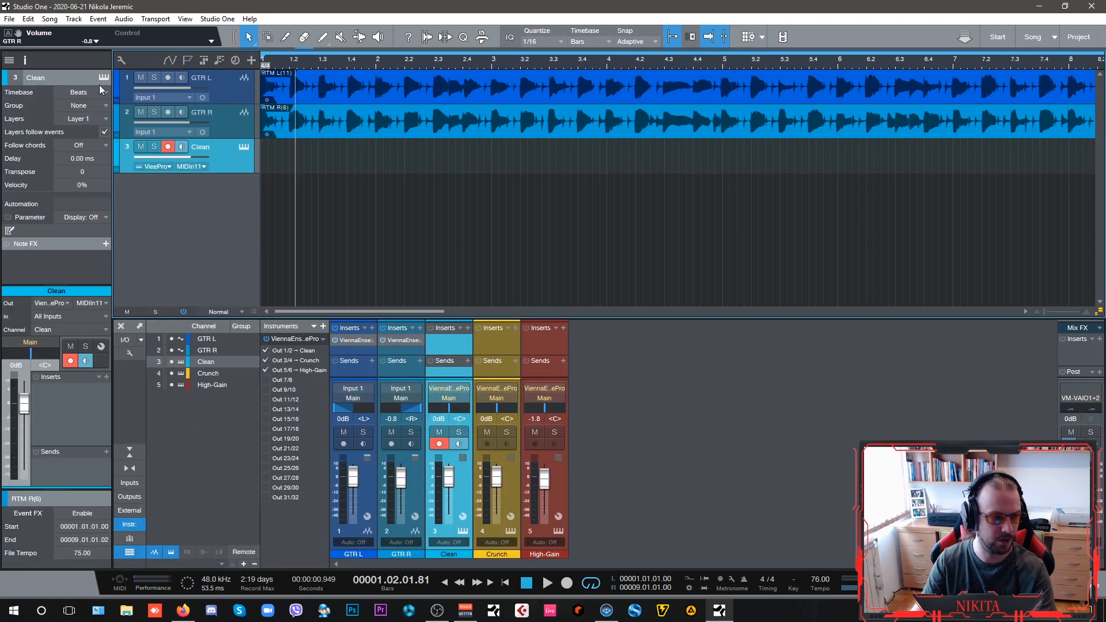
Step: Hide the Clean track from the arrangement and turn off record arming on its mixer channel
{"action": "key", "text": "F4"}
{"action": "left_click", "coordinate": [14, 61]}
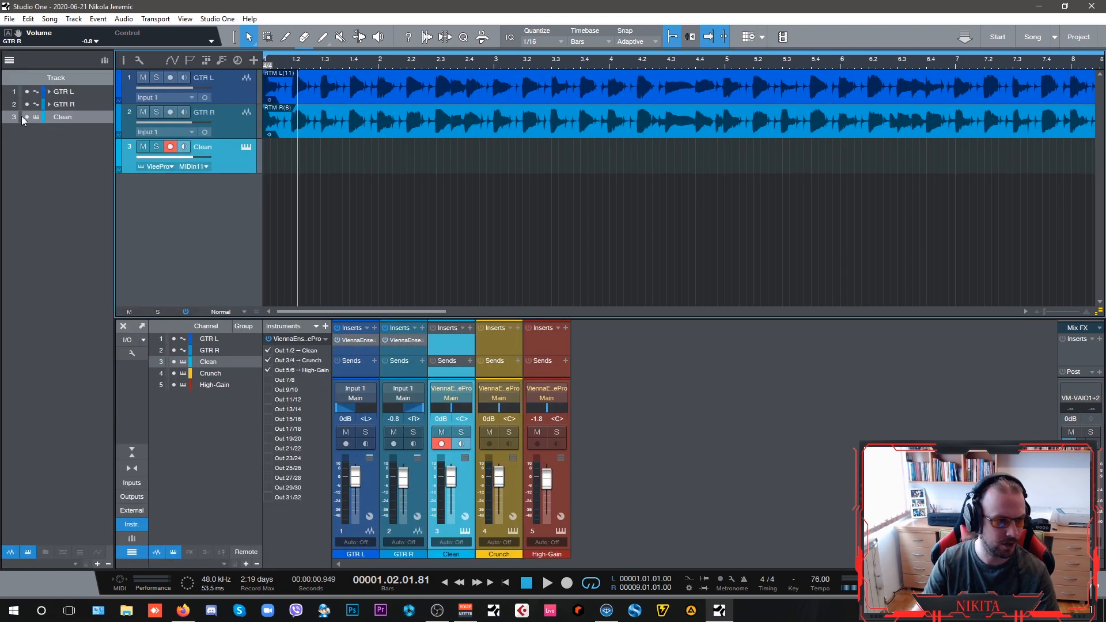
{"action": "left_click", "coordinate": [26, 116]}
{"action": "left_click", "coordinate": [9, 60]}
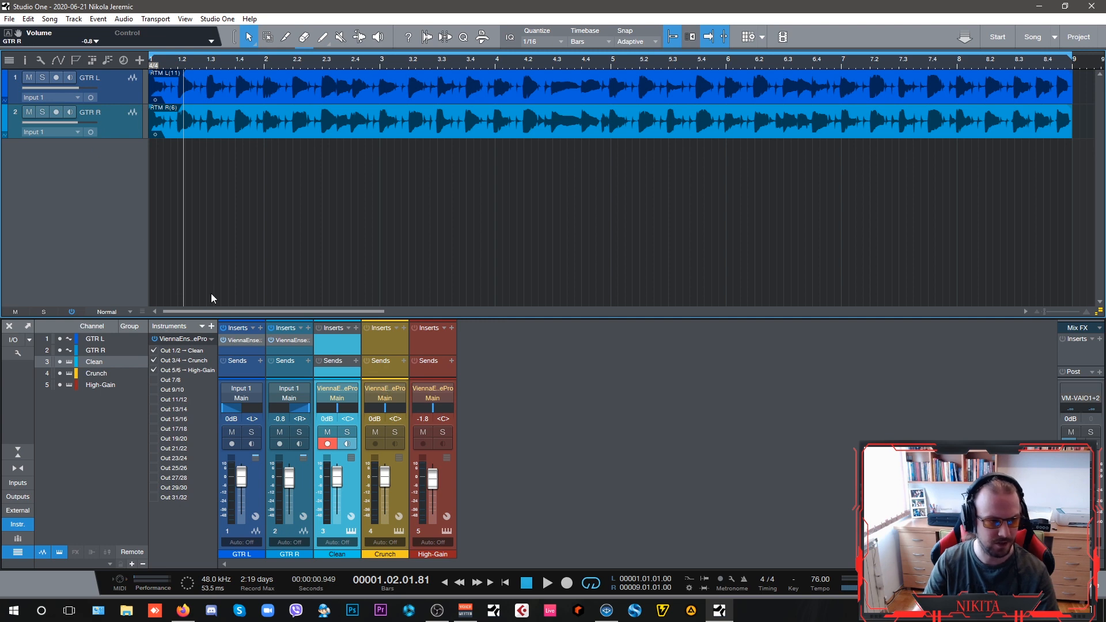
{"action": "key", "text": "comma"}
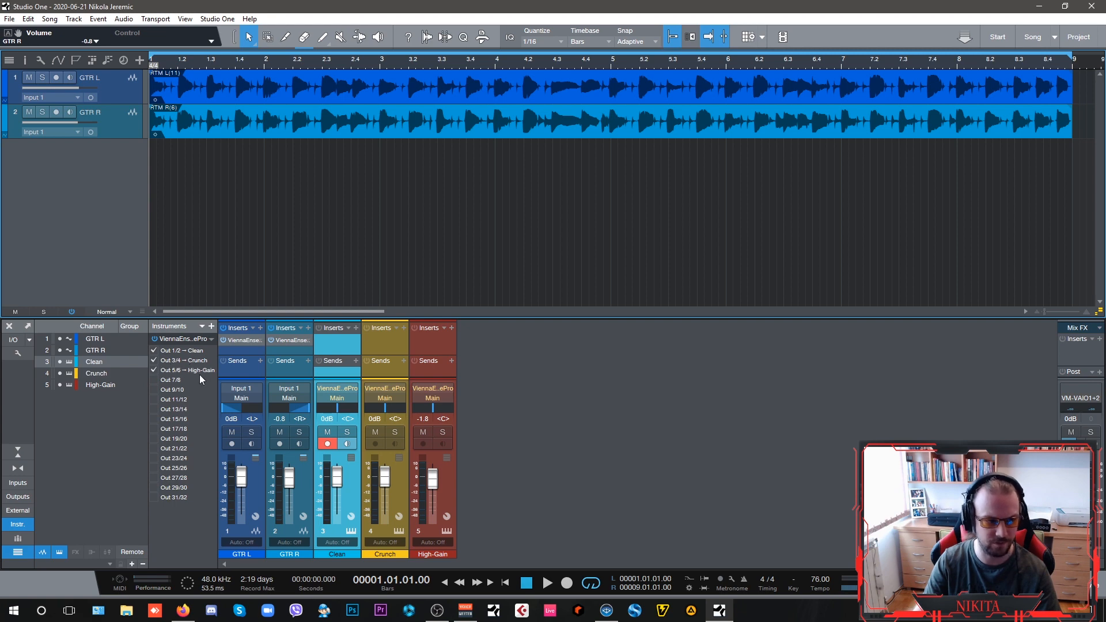
{"action": "left_click", "coordinate": [326, 444]}
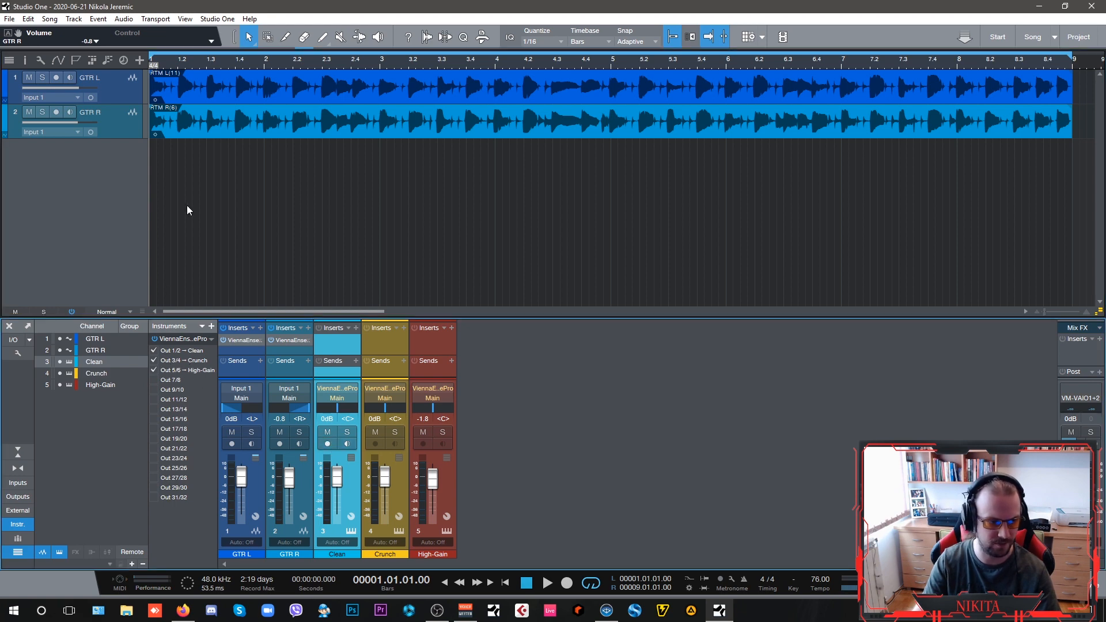
Step: Switch to Vienna Ensemble Pro, unmute the Clean bus and start playback
{"action": "left_click", "coordinate": [607, 610]}
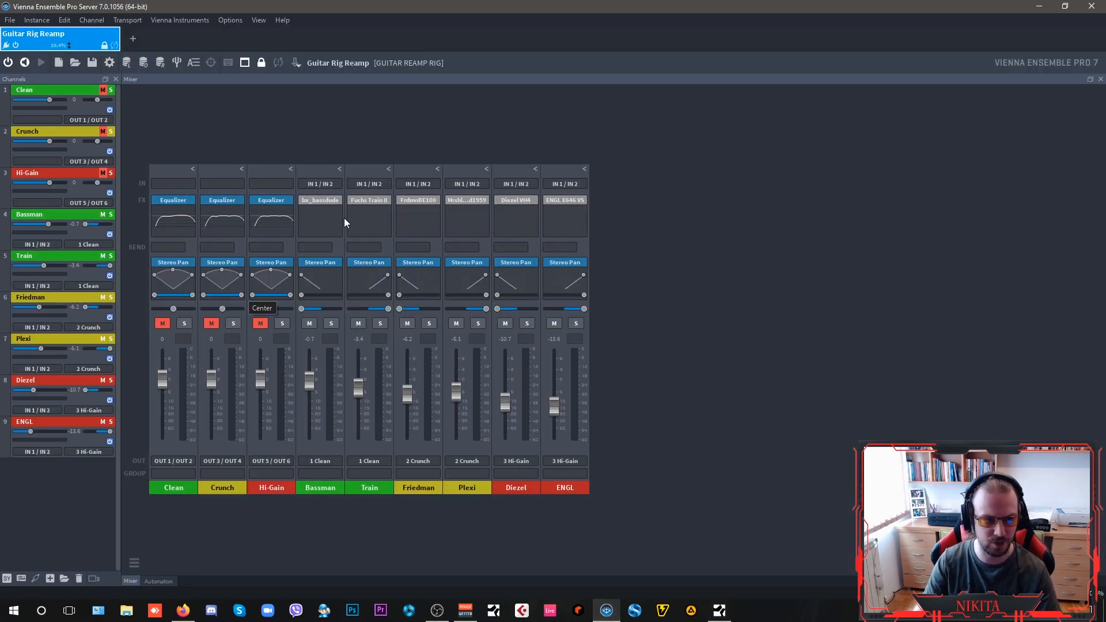
{"action": "left_click", "coordinate": [163, 325]}
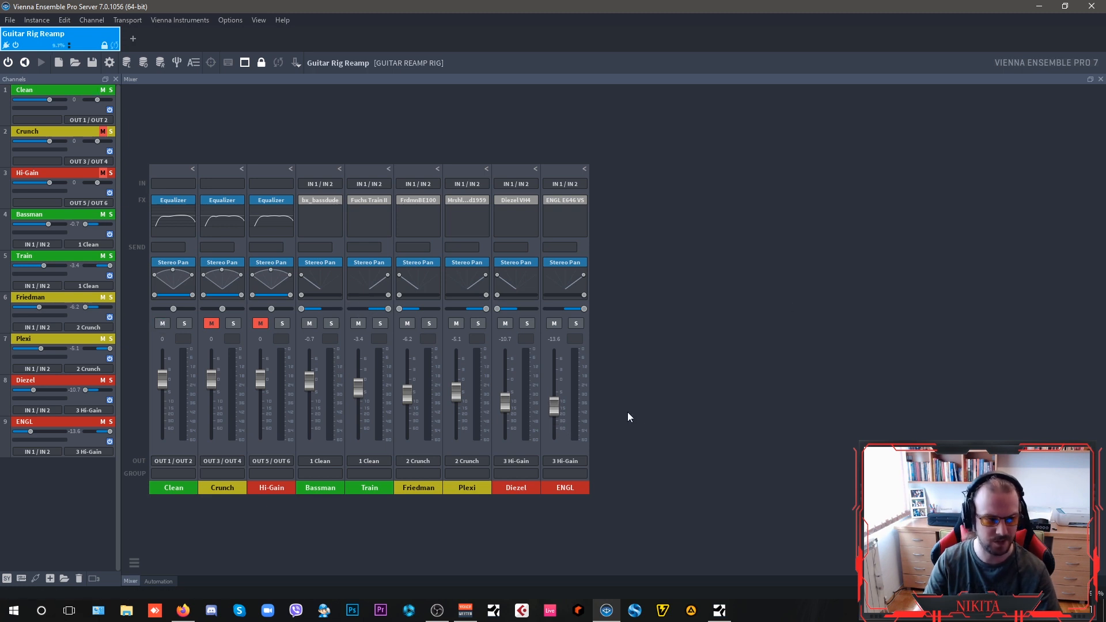
{"action": "key", "text": "space"}
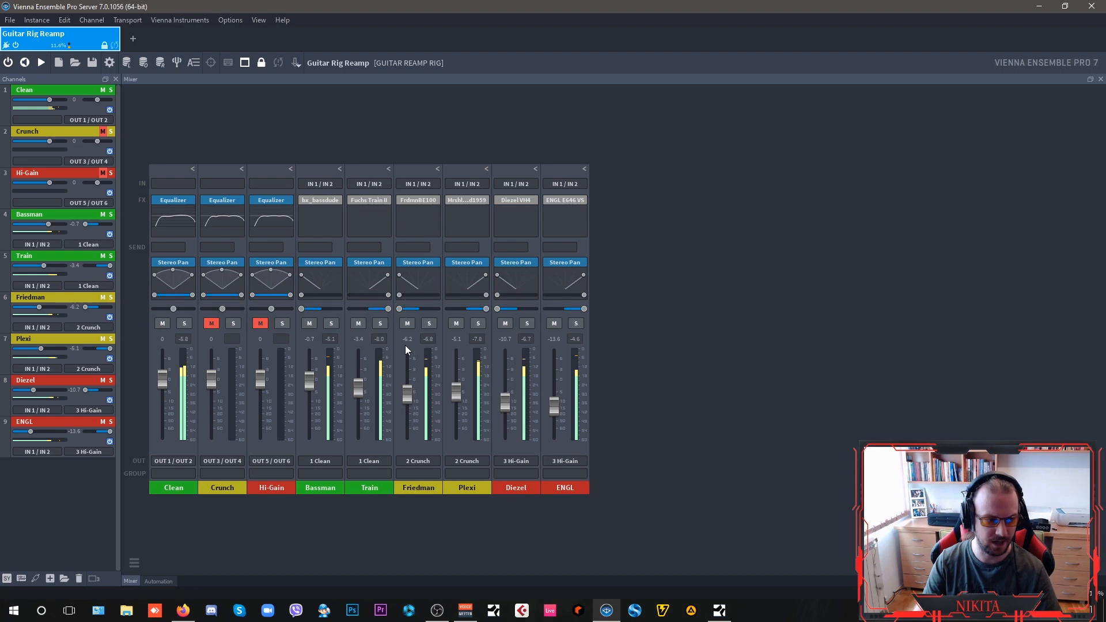
Step: Adjust the normal volume, bass and presence on the Bassman channel's amp simulation, and hide its FX rack
{"action": "left_click", "coordinate": [321, 200]}
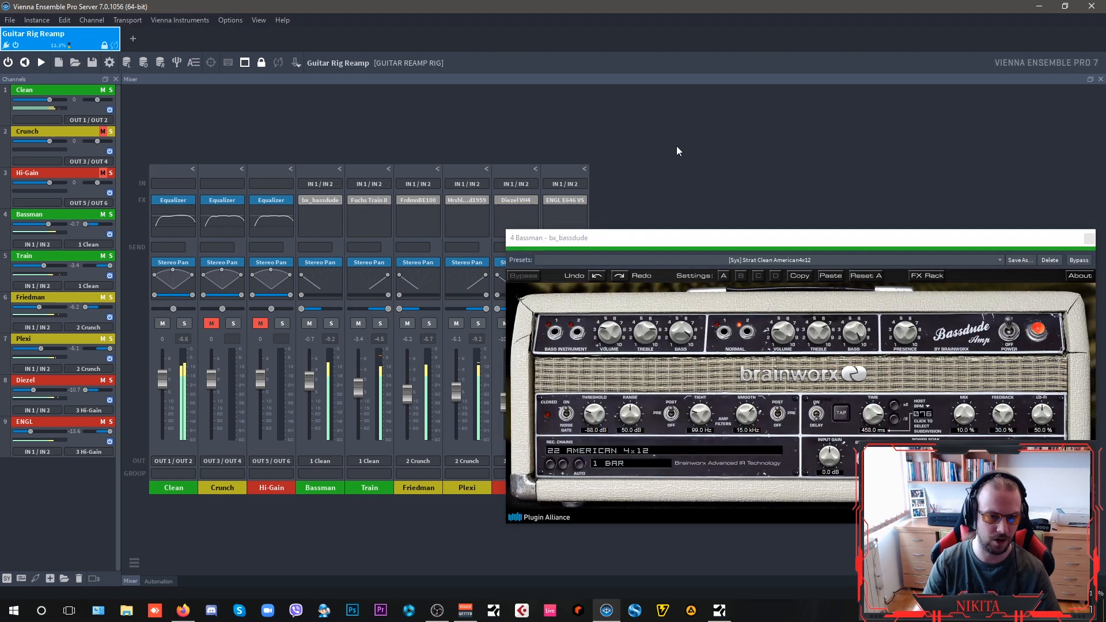
{"action": "left_click_drag", "start_coordinate": [748, 238], "coordinate": [657, 95]}
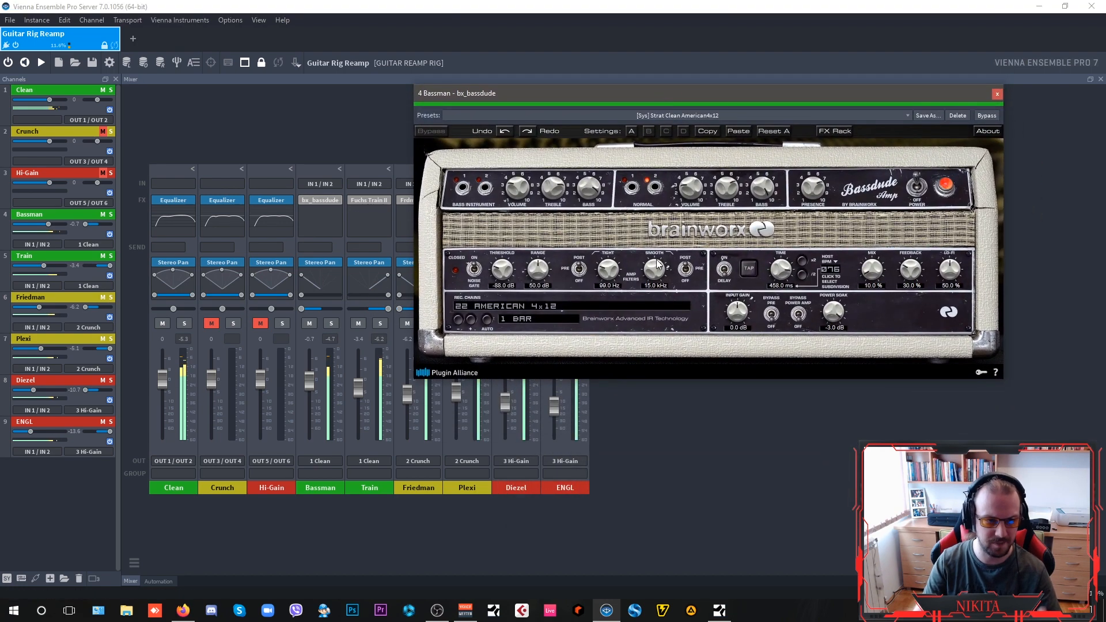
{"action": "left_click", "coordinate": [691, 188]}
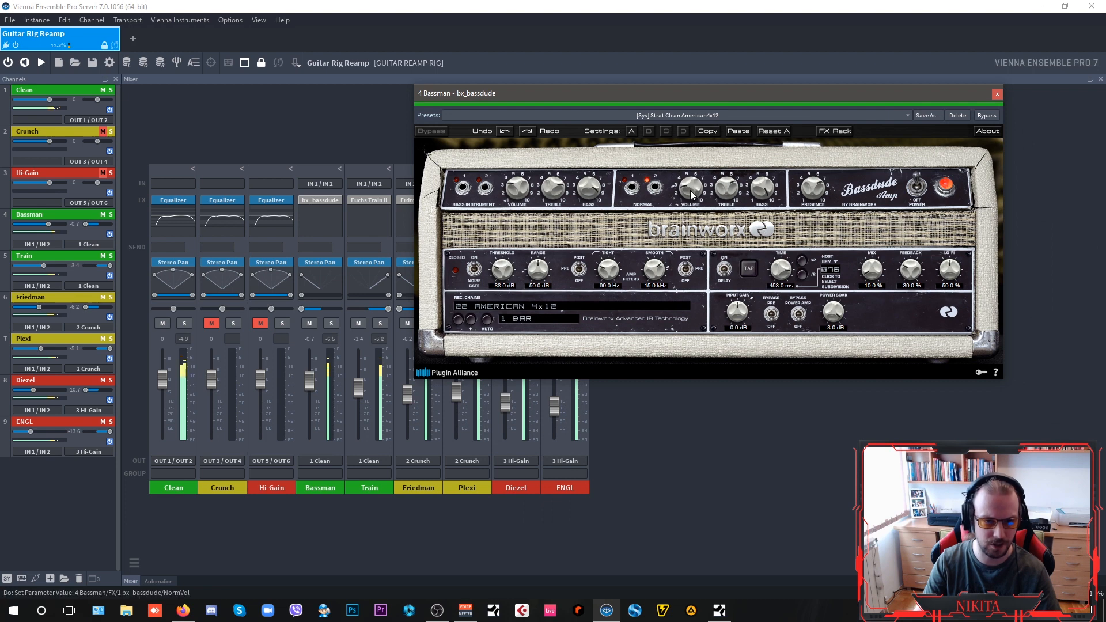
{"action": "left_click", "coordinate": [759, 185]}
{"action": "left_click_drag", "start_coordinate": [759, 185], "coordinate": [764, 223]}
{"action": "left_click", "coordinate": [815, 192]}
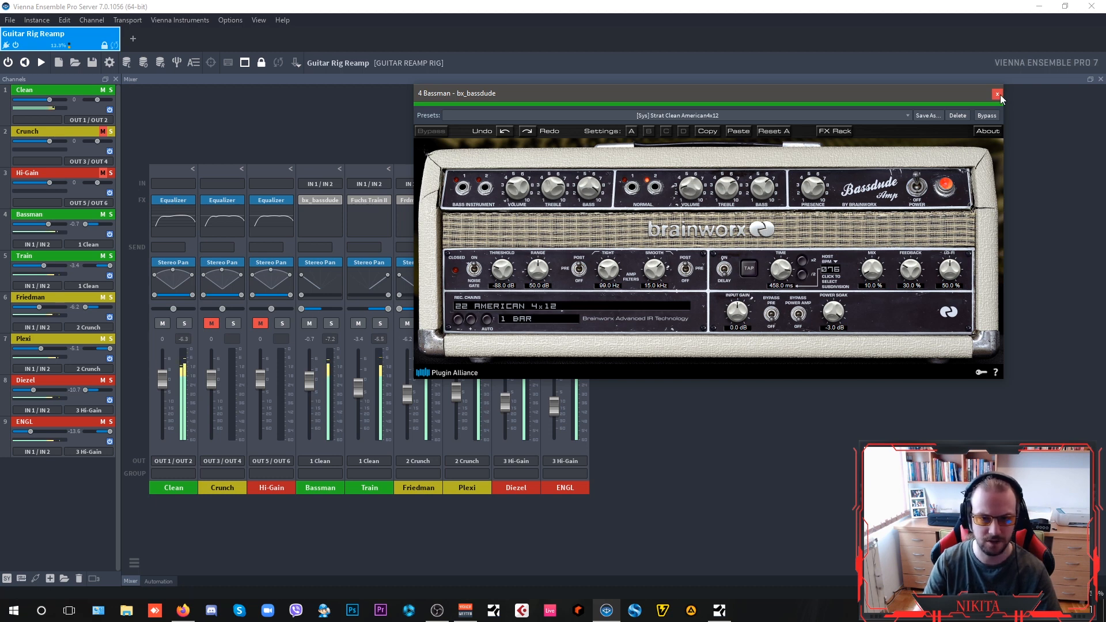
{"action": "left_click", "coordinate": [835, 131]}
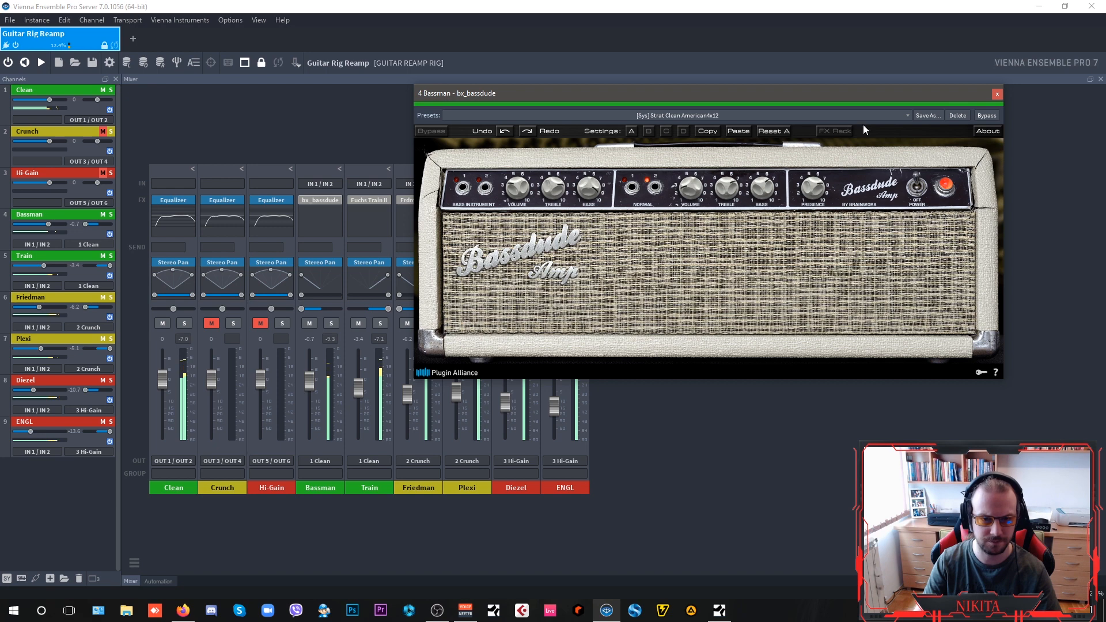
{"action": "left_click", "coordinate": [996, 93]}
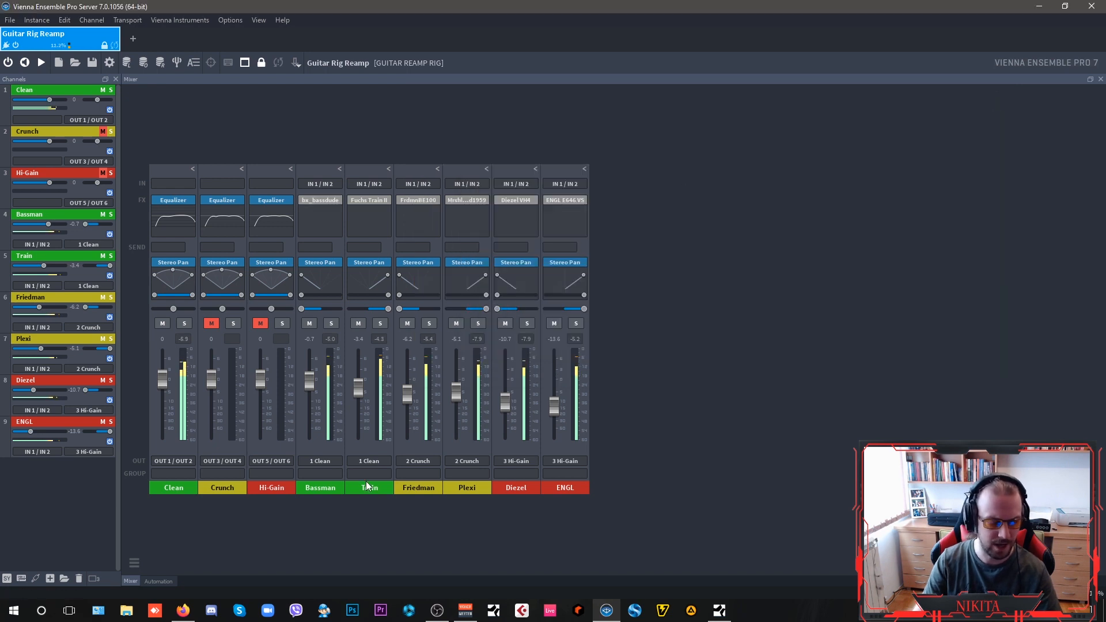
Step: Lower the mid and high on the Train channel's Fuchs amp simulation, and adjust its thrust and accent
{"action": "left_click", "coordinate": [374, 200]}
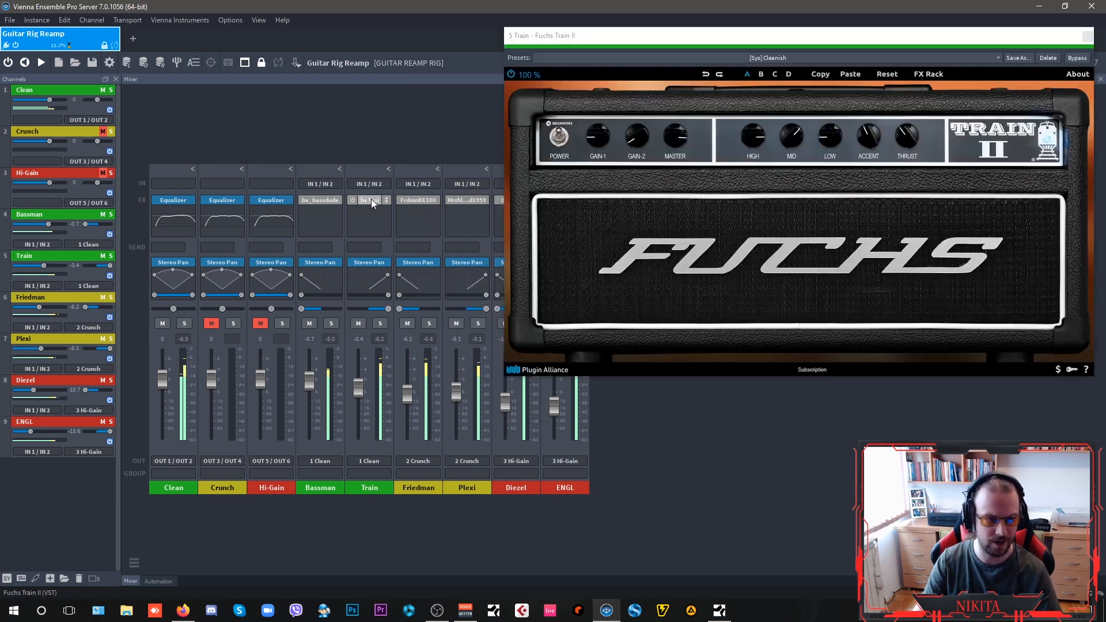
{"action": "left_click_drag", "start_coordinate": [781, 33], "coordinate": [693, 71]}
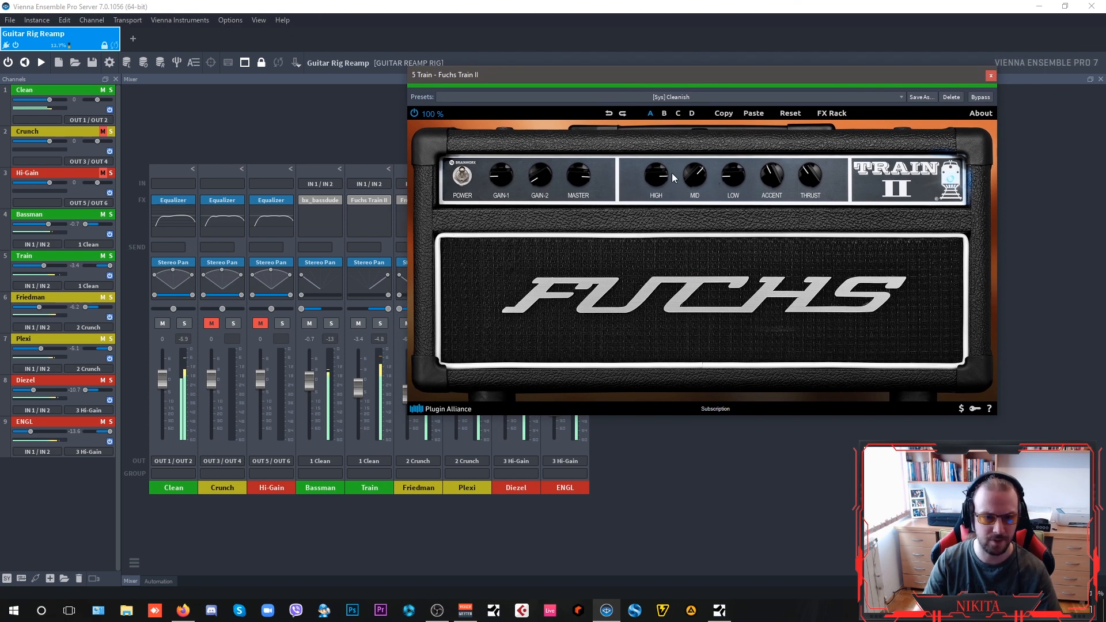
{"action": "left_click_drag", "start_coordinate": [690, 176], "coordinate": [696, 179]}
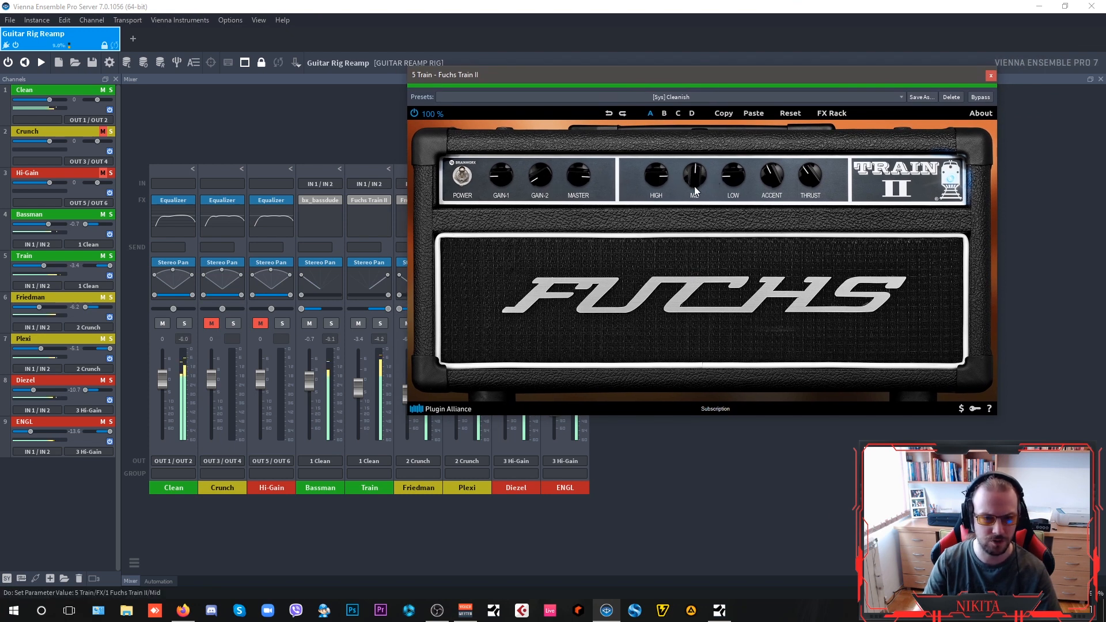
{"action": "left_click_drag", "start_coordinate": [660, 172], "coordinate": [660, 183]}
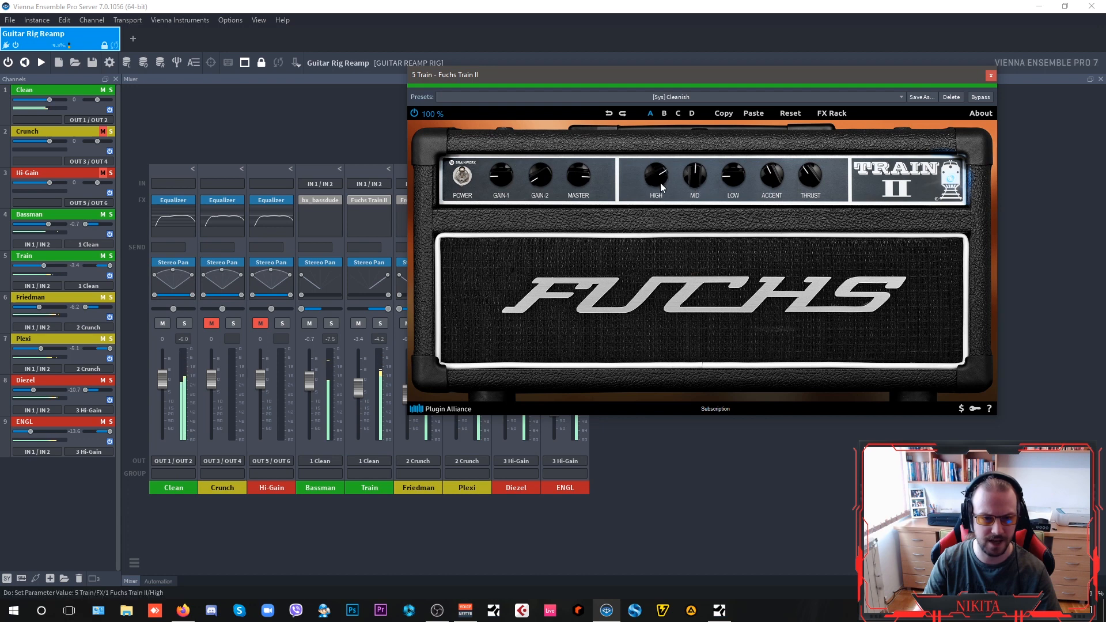
{"action": "left_click", "coordinate": [806, 178]}
{"action": "left_click_drag", "start_coordinate": [773, 177], "coordinate": [766, 182]}
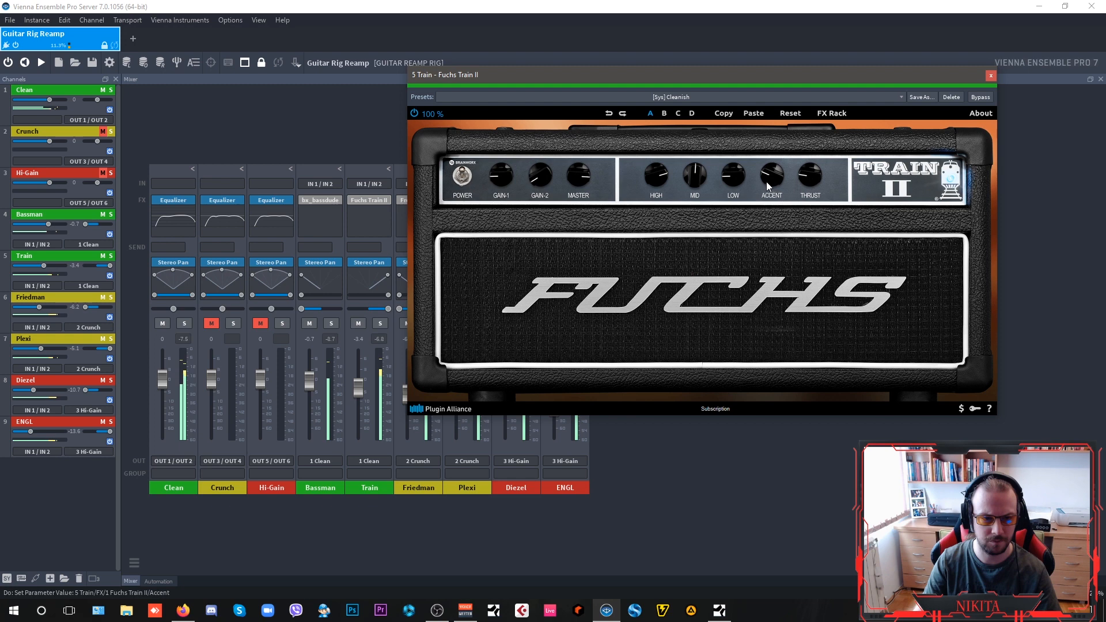
Step: Lower gain-2 and raise gain-1 on the Fuchs Train II amp, and close its window
{"action": "left_click_drag", "start_coordinate": [540, 176], "coordinate": [552, 219]}
{"action": "left_click_drag", "start_coordinate": [502, 179], "coordinate": [509, 153]}
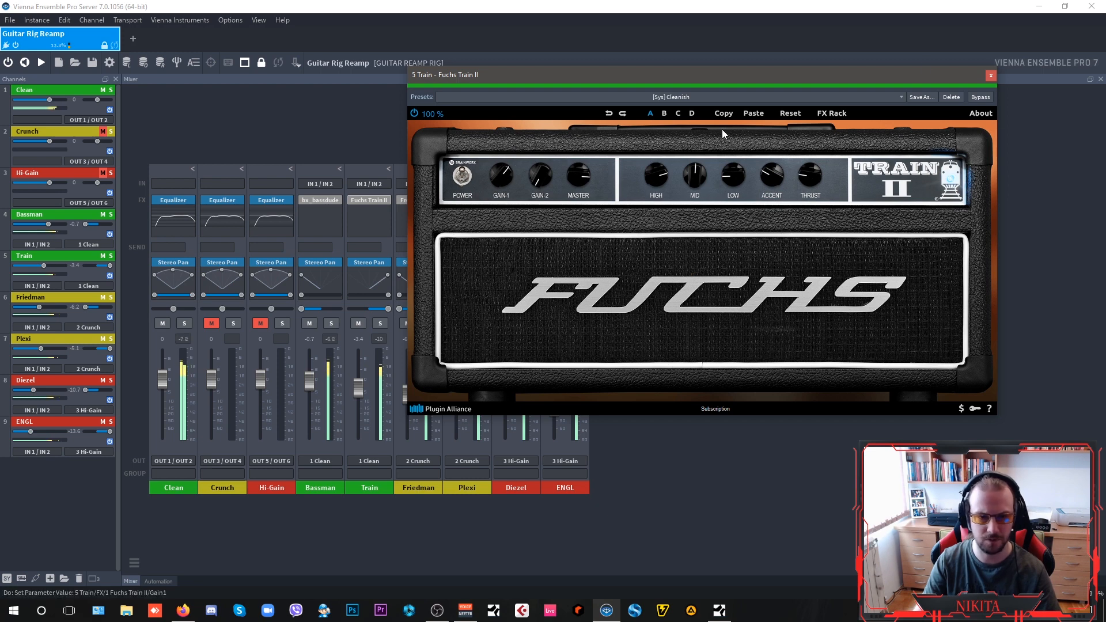
{"action": "left_click", "coordinate": [991, 75]}
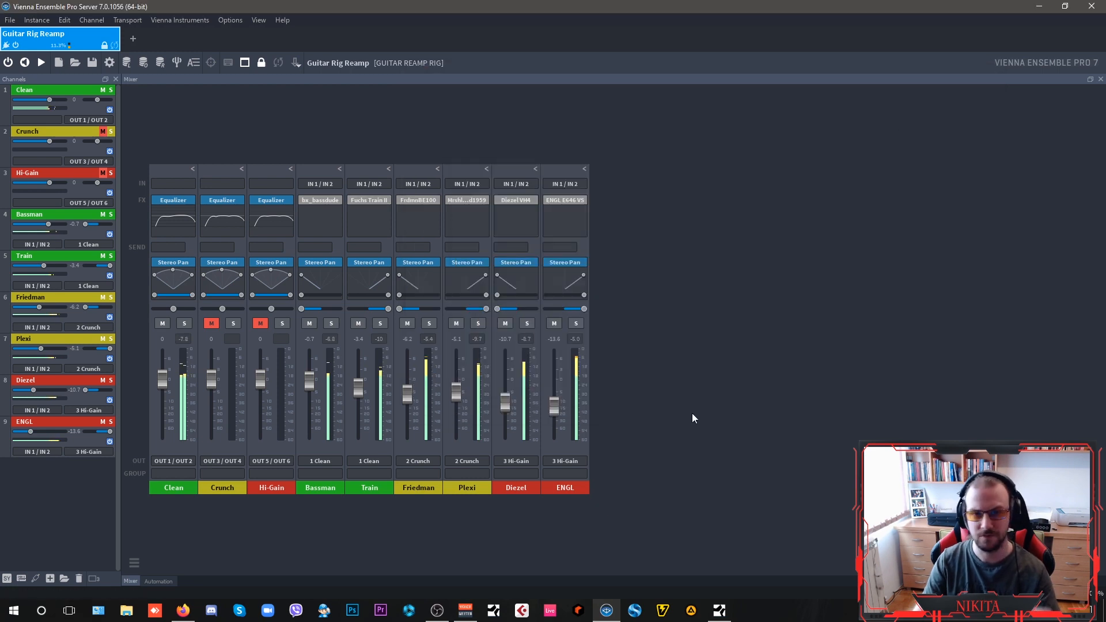
Step: Switch to Studio One, restart playback there and recolour the Clean mixer channel green
{"action": "key", "text": "space"}
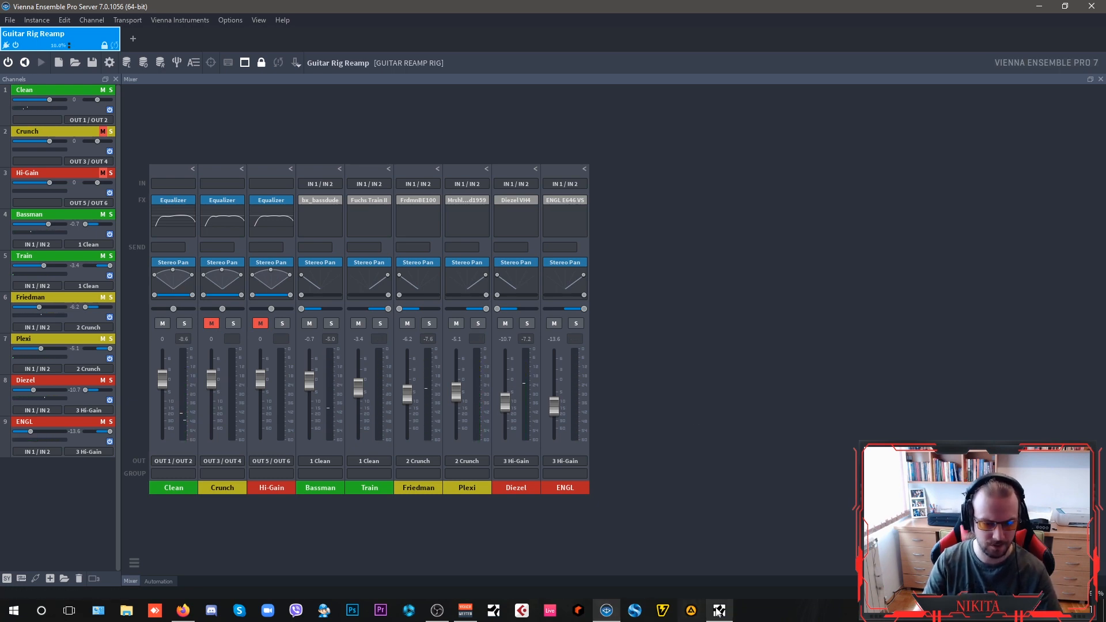
{"action": "left_click", "coordinate": [634, 610]}
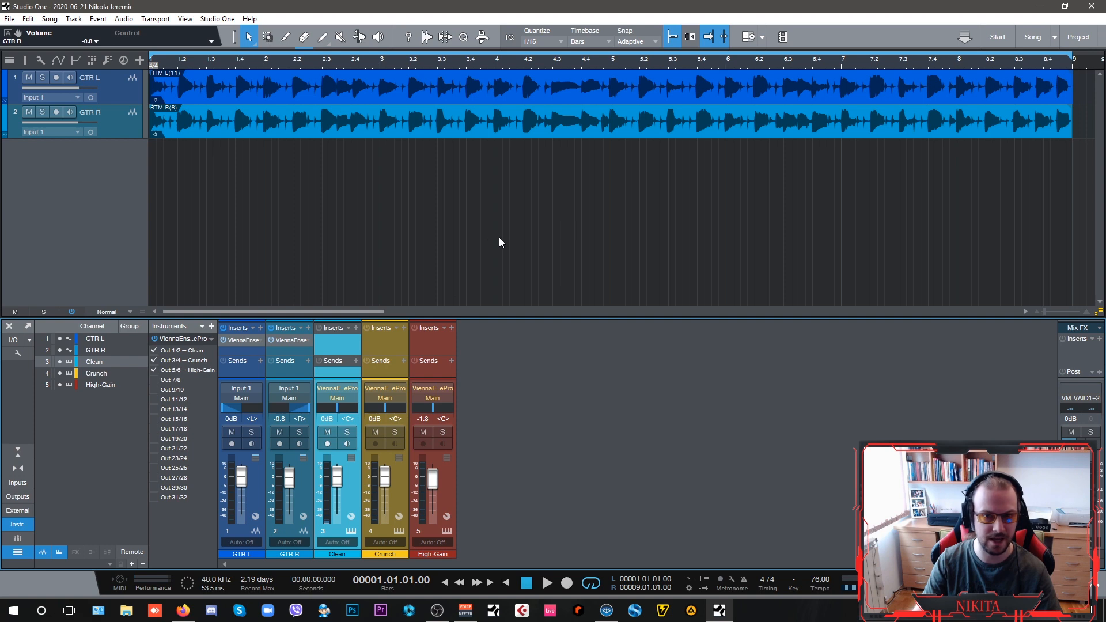
{"action": "key", "text": "space"}
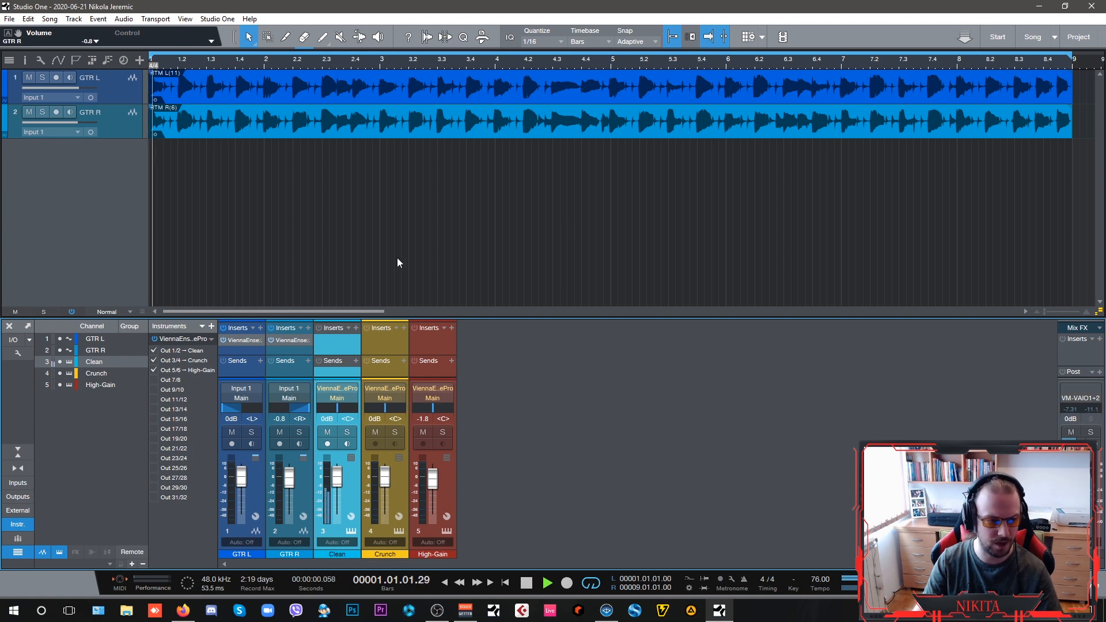
{"action": "left_click", "coordinate": [342, 554]}
{"action": "left_click", "coordinate": [402, 552]}
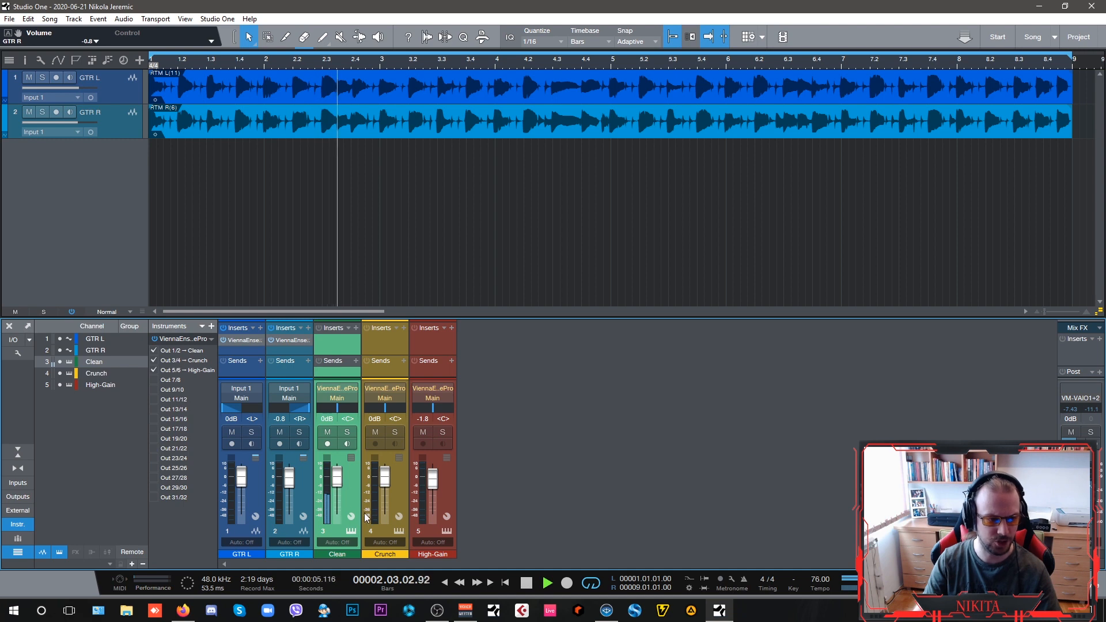
Step: Review the Vienna Ensemble Pro Audio Input assignment inserted on the GTR R track, and stop playback
{"action": "double_click", "coordinate": [284, 340]}
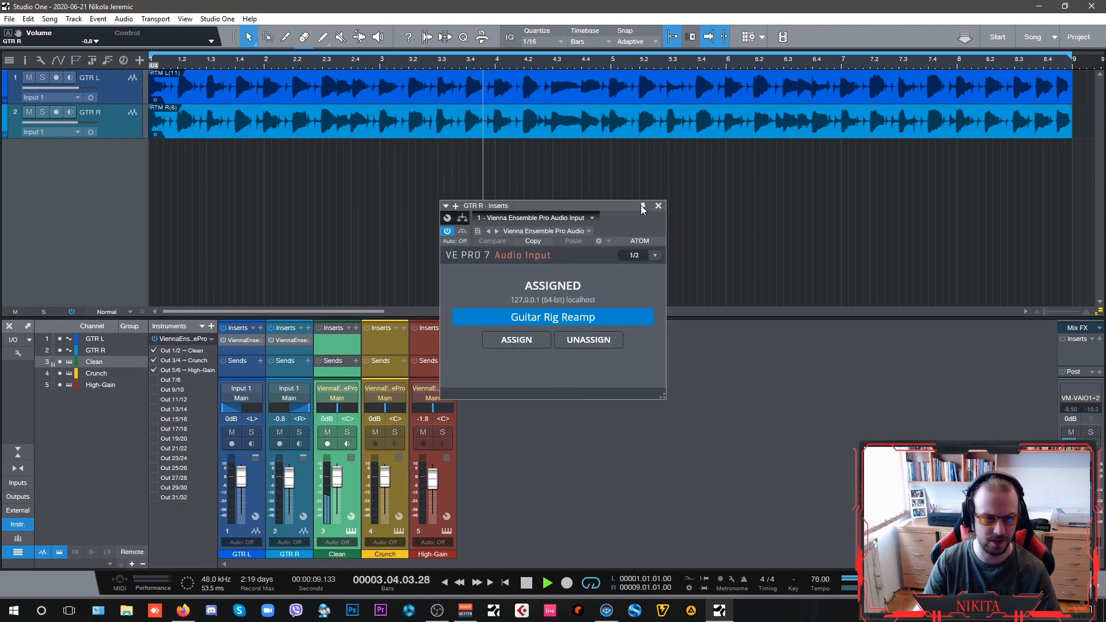
{"action": "left_click", "coordinate": [658, 205]}
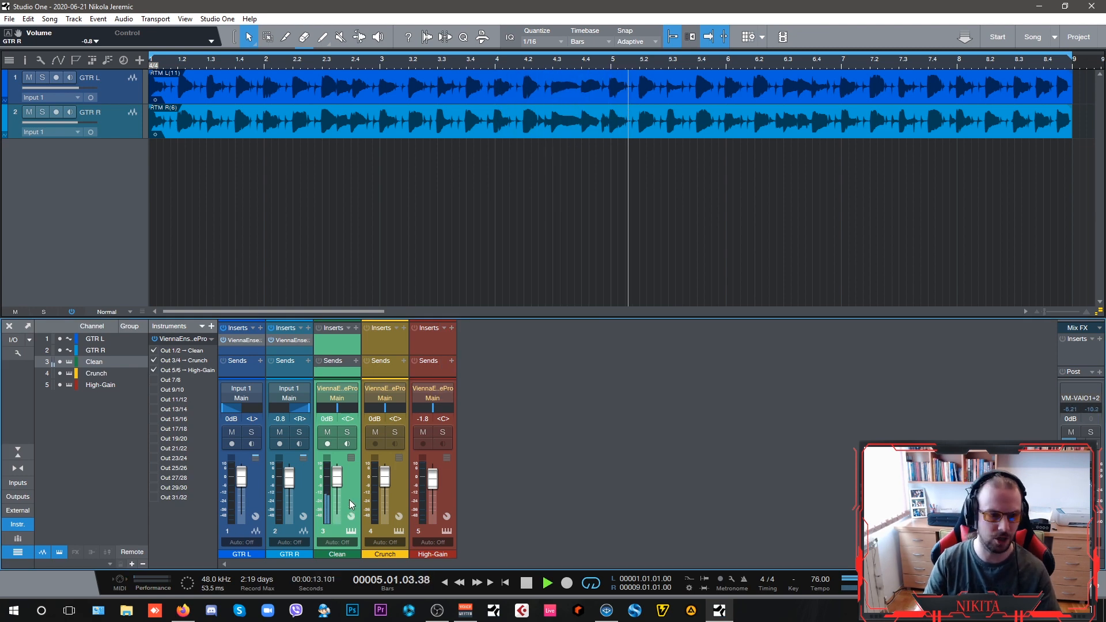
{"action": "key", "text": "space"}
Step: Switch to Vienna Ensemble Pro, mute the Clean bus and unmute the Crunch bus
{"action": "left_click", "coordinate": [606, 610]}
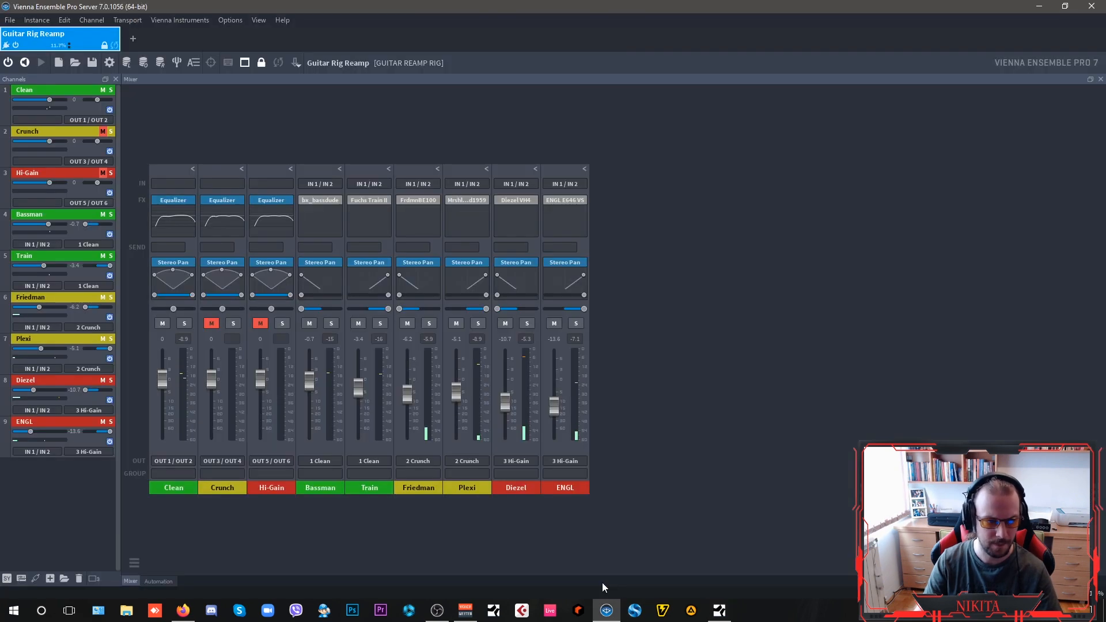
{"action": "left_click", "coordinate": [162, 323]}
{"action": "left_click", "coordinate": [211, 323]}
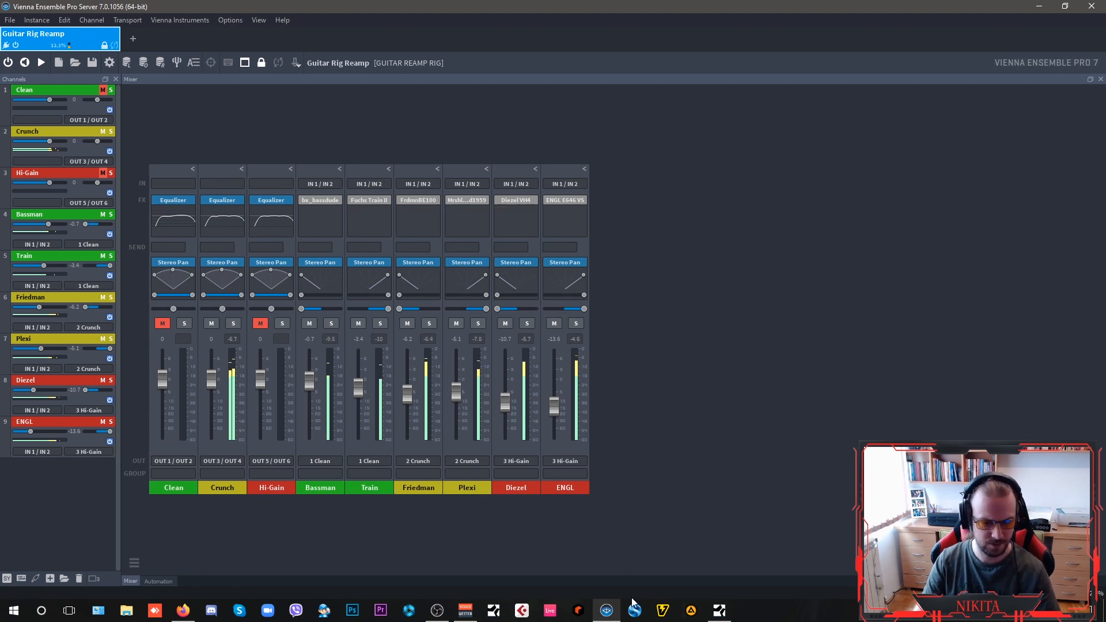
Step: Check the Crunch channel's playback in Studio One, and review the Friedman and Plexi amp simulations in Vienna Ensemble Pro
{"action": "left_click", "coordinate": [719, 609]}
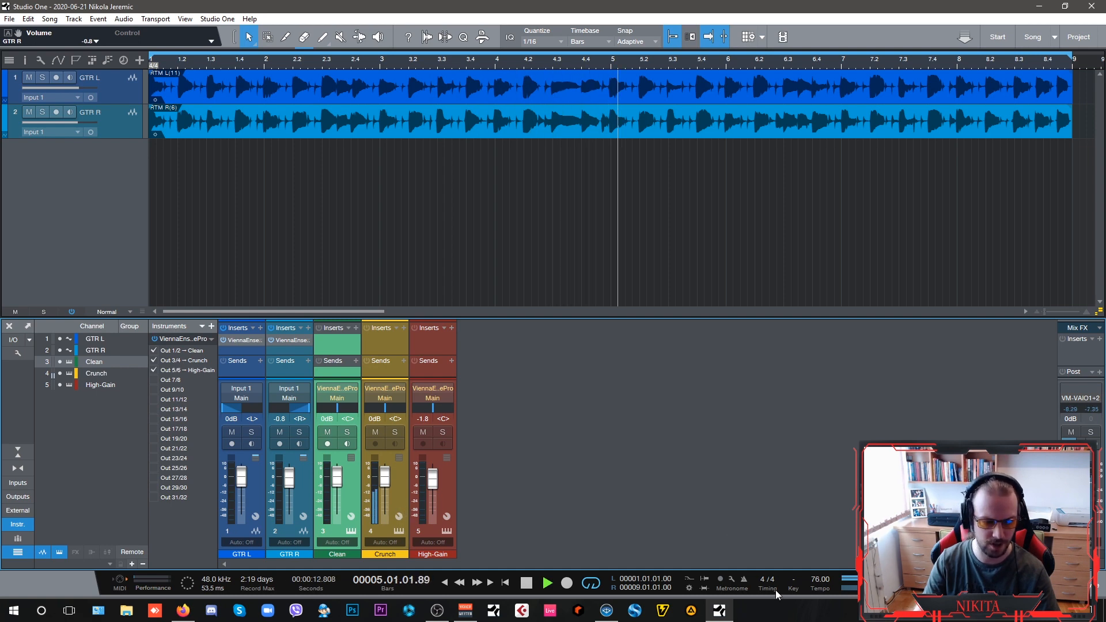
{"action": "left_click", "coordinate": [606, 609]}
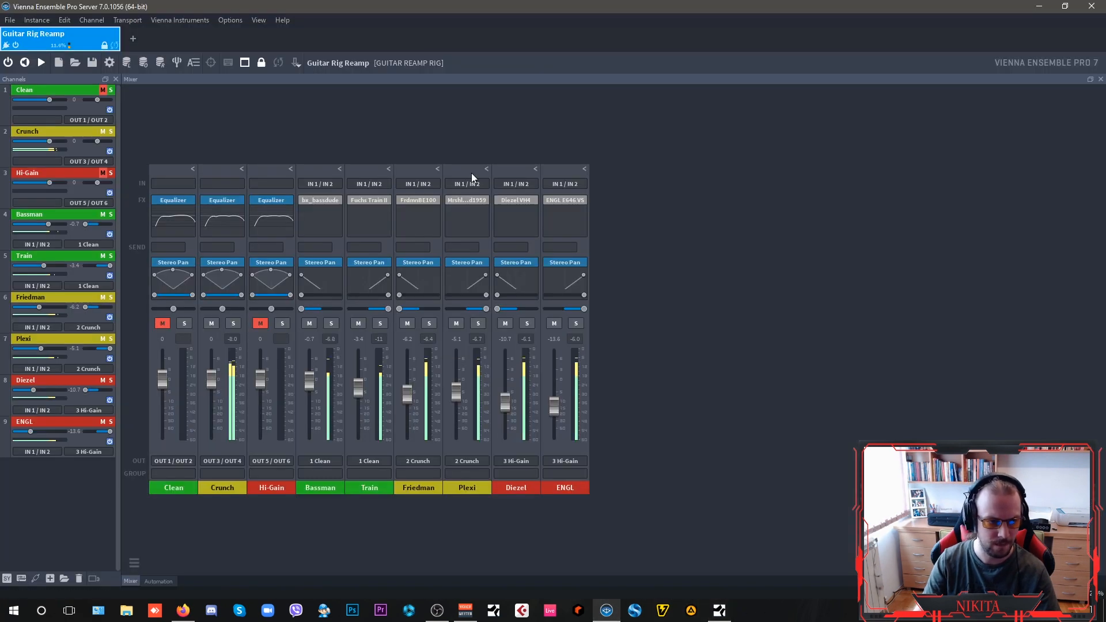
{"action": "left_click", "coordinate": [417, 199]}
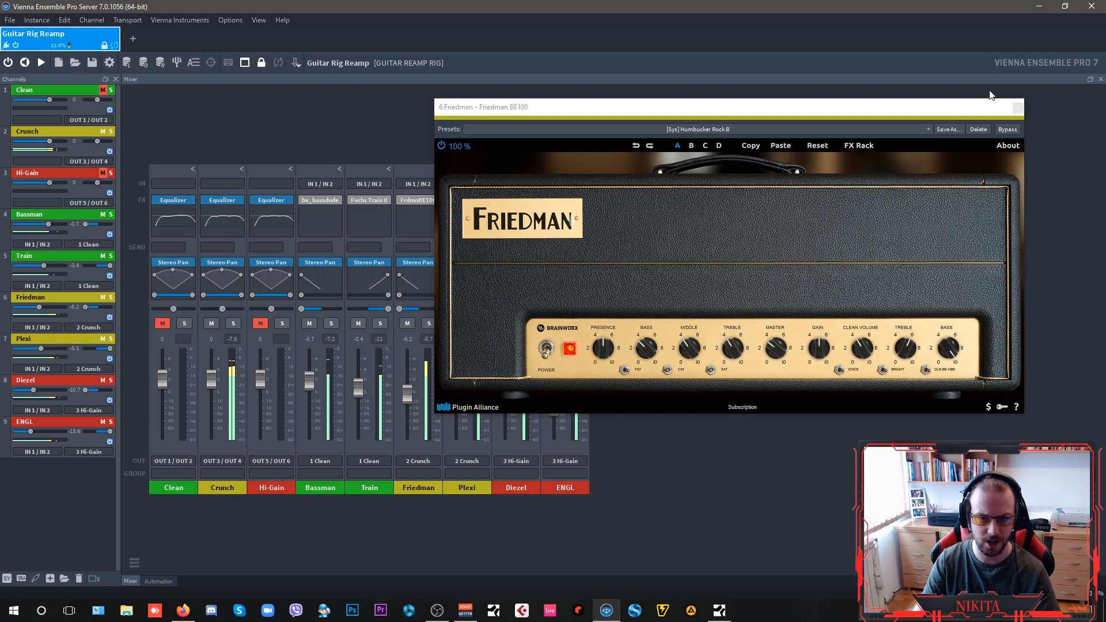
{"action": "left_click", "coordinate": [879, 109]}
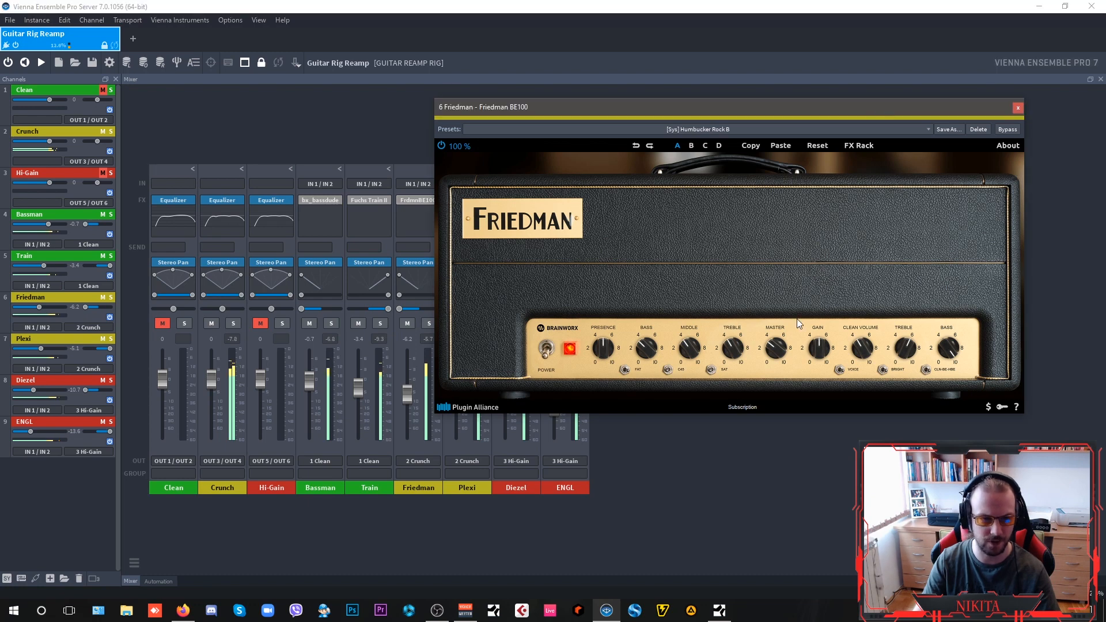
{"action": "left_click", "coordinate": [1017, 107]}
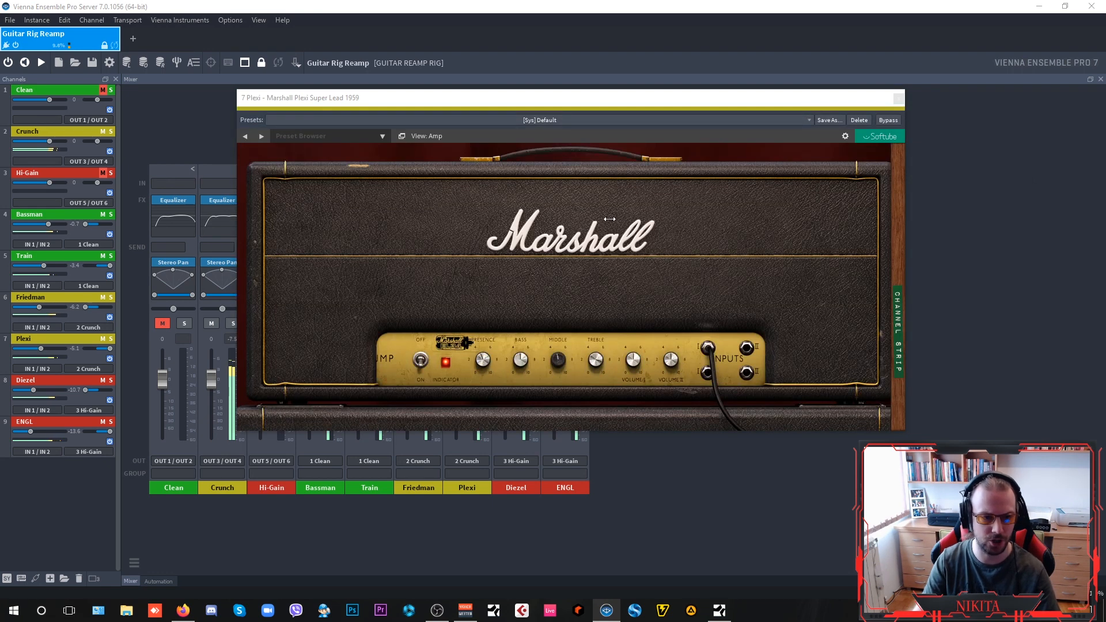
{"action": "left_click", "coordinate": [899, 99]}
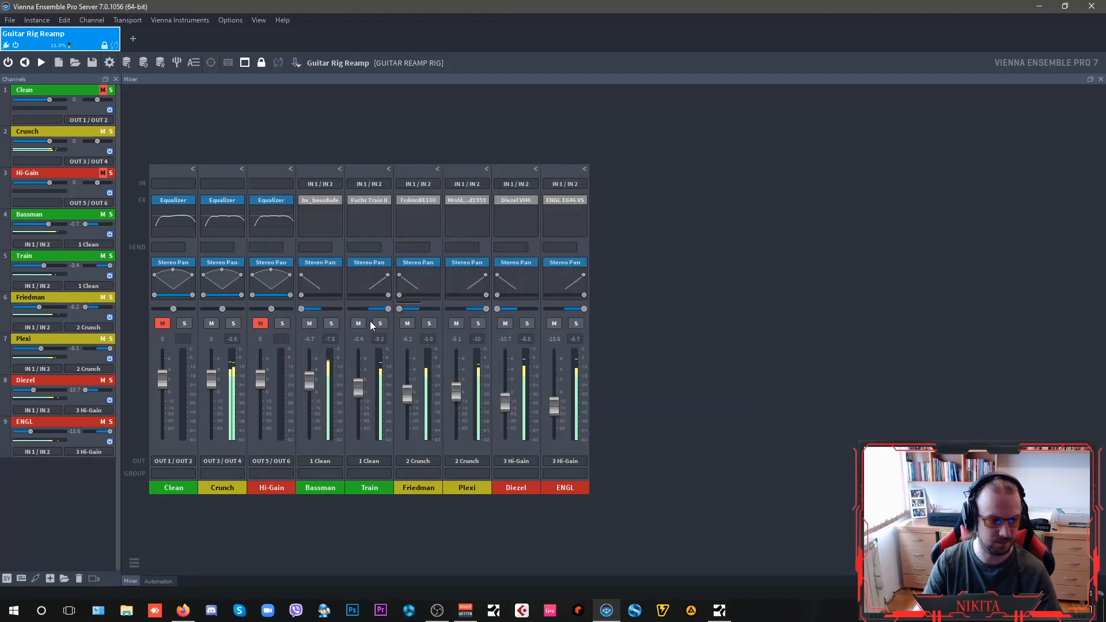
Step: Compare the Crunch bus equalizer with band 3 off and on, and set band 5 to -1.29 dB at 1.87 kHz
{"action": "key", "text": "space"}
{"action": "left_click", "coordinate": [211, 324]}
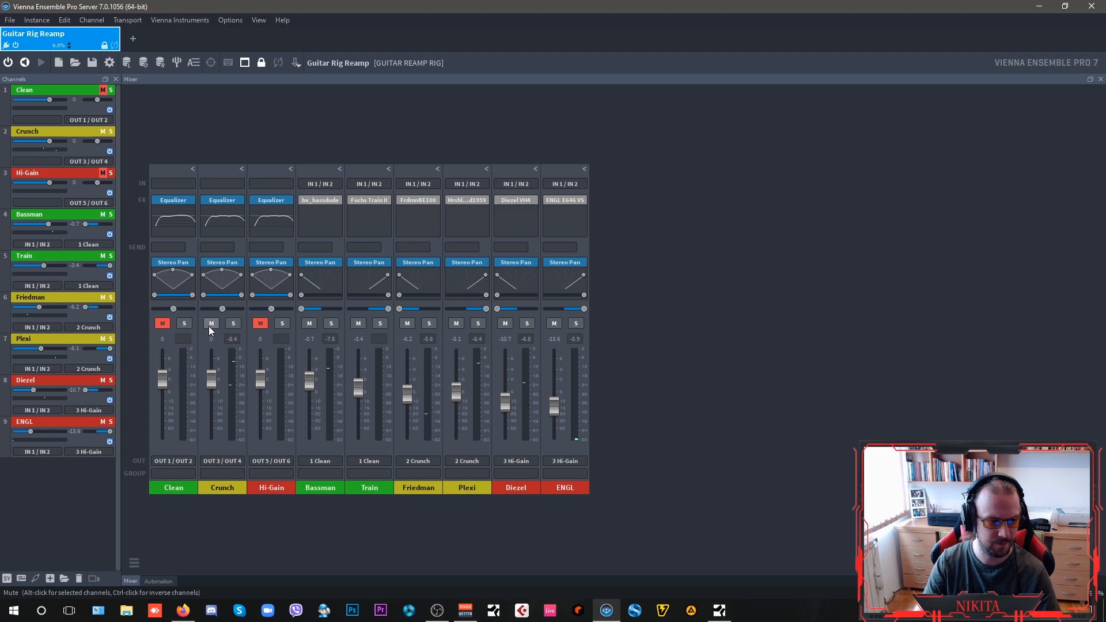
{"action": "left_click", "coordinate": [212, 199]}
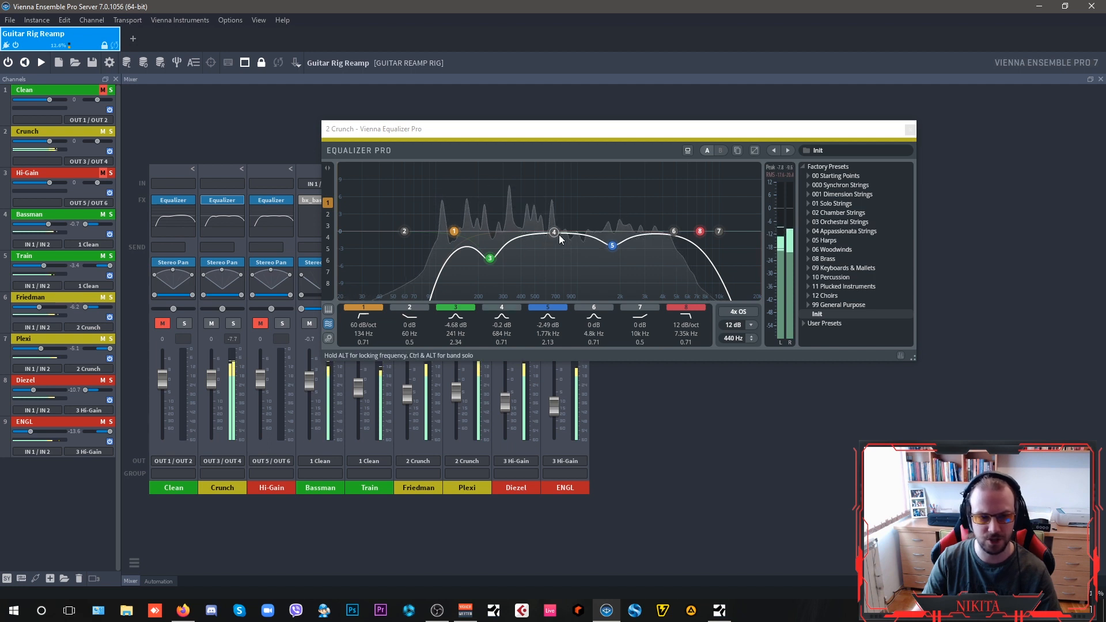
{"action": "left_click", "coordinate": [454, 308]}
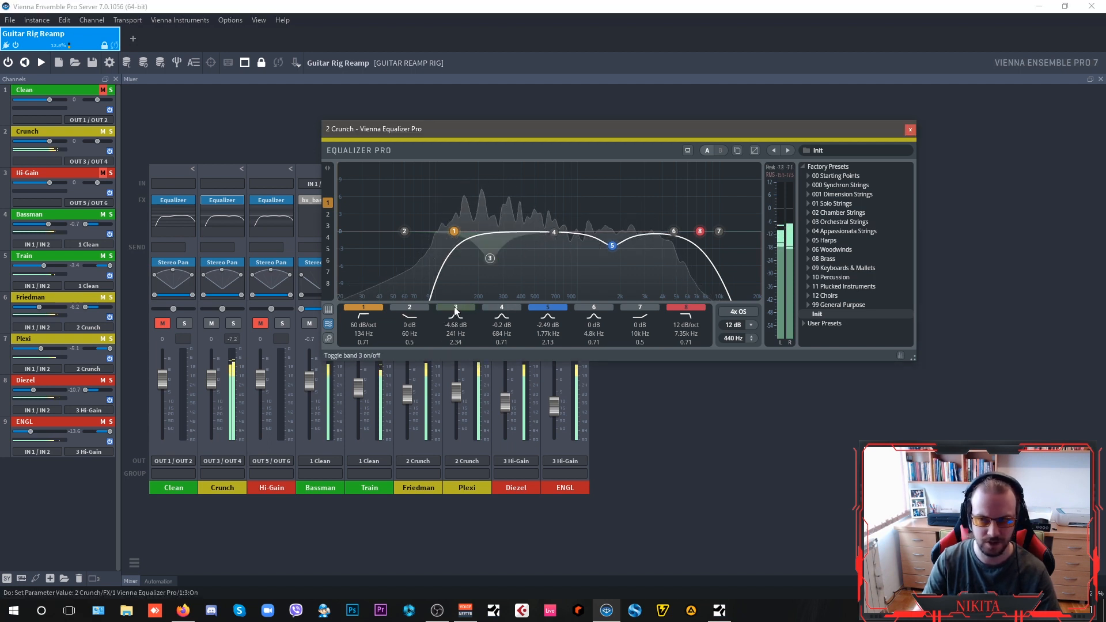
{"action": "left_click", "coordinate": [456, 308]}
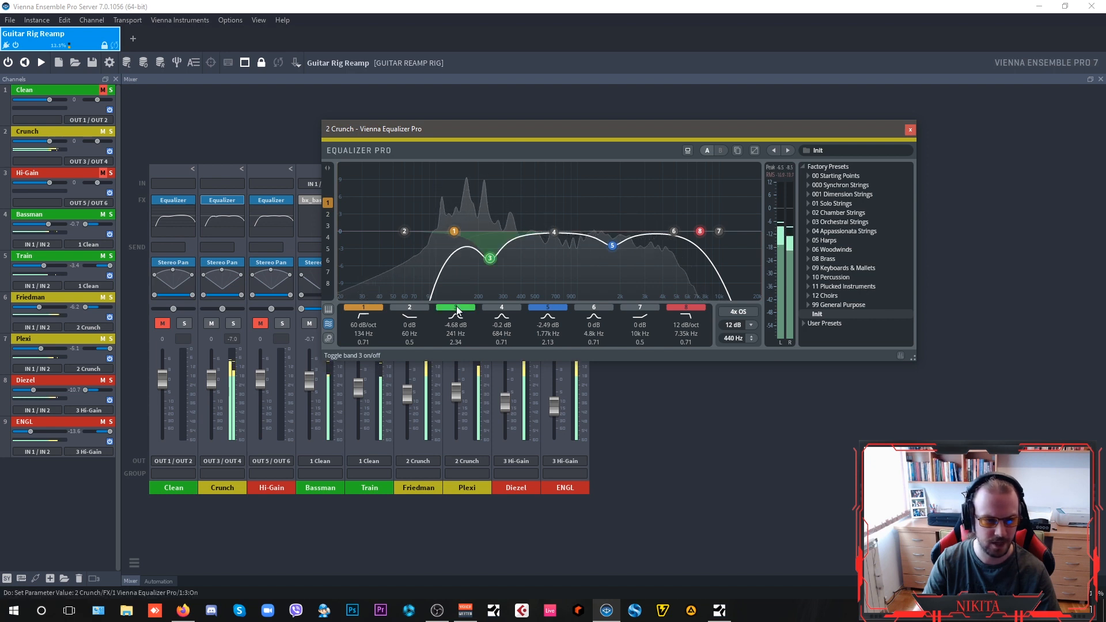
{"action": "mouse_move", "coordinate": [612, 245]}
{"action": "left_mouse_down"}
{"action": "mouse_move", "coordinate": [626, 221]}
{"action": "mouse_move", "coordinate": [614, 223]}
{"action": "mouse_move", "coordinate": [614, 183]}
{"action": "mouse_move", "coordinate": [643, 182]}
{"action": "mouse_move", "coordinate": [646, 243]}
{"action": "mouse_move", "coordinate": [619, 243]}
{"action": "left_mouse_up"}
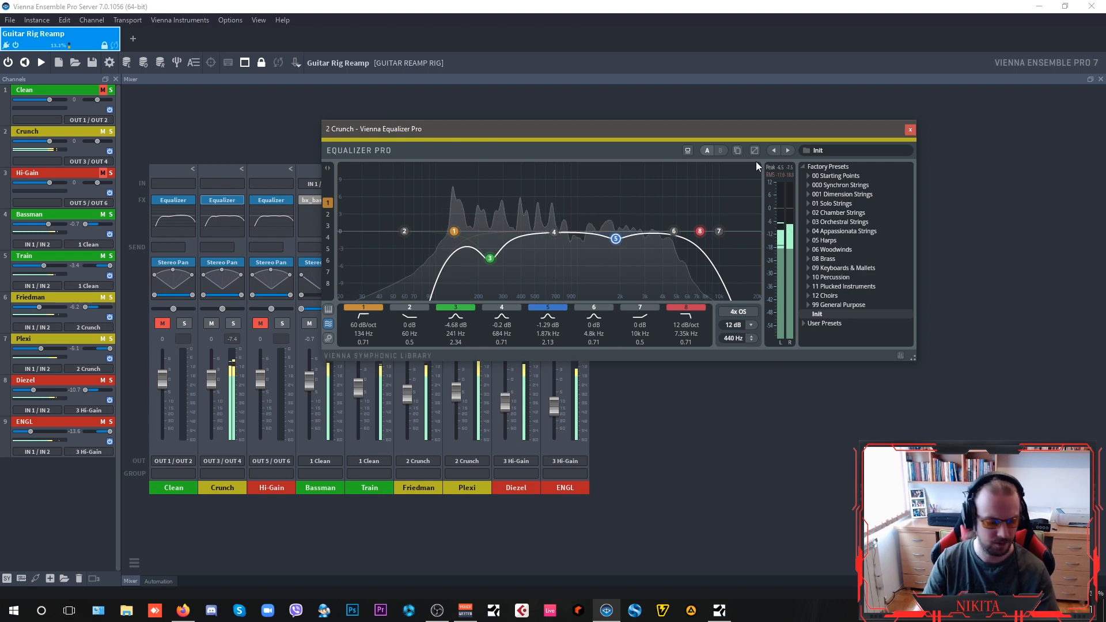
{"action": "left_click", "coordinate": [909, 131]}
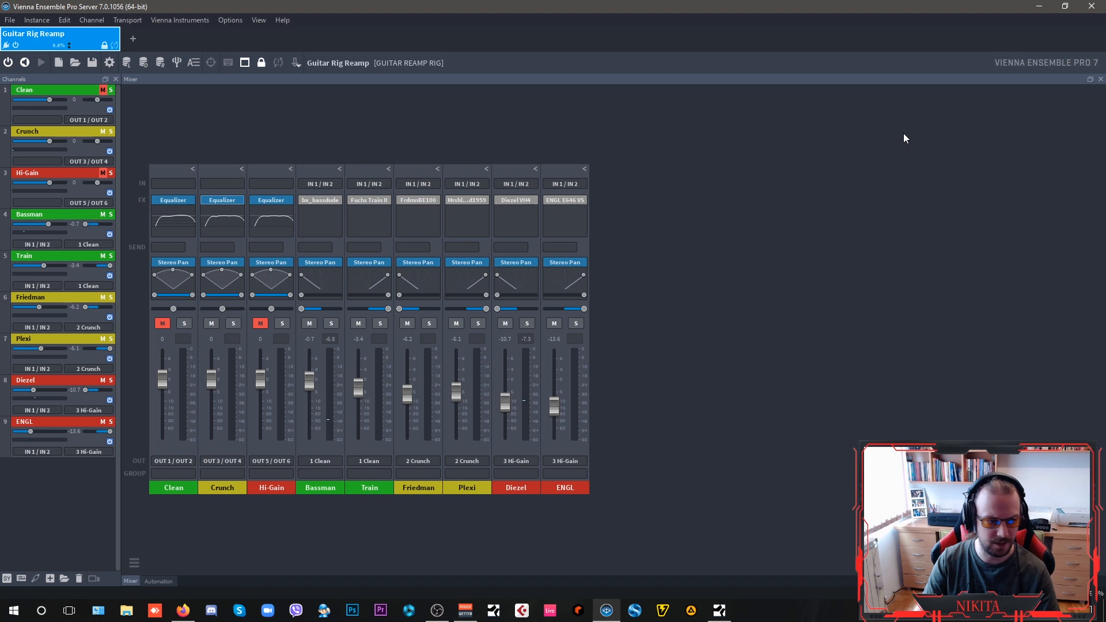
Step: Mute the Crunch bus, unmute the Hi-Gain bus and restart playback
{"action": "left_click", "coordinate": [212, 324]}
{"action": "left_click", "coordinate": [260, 323]}
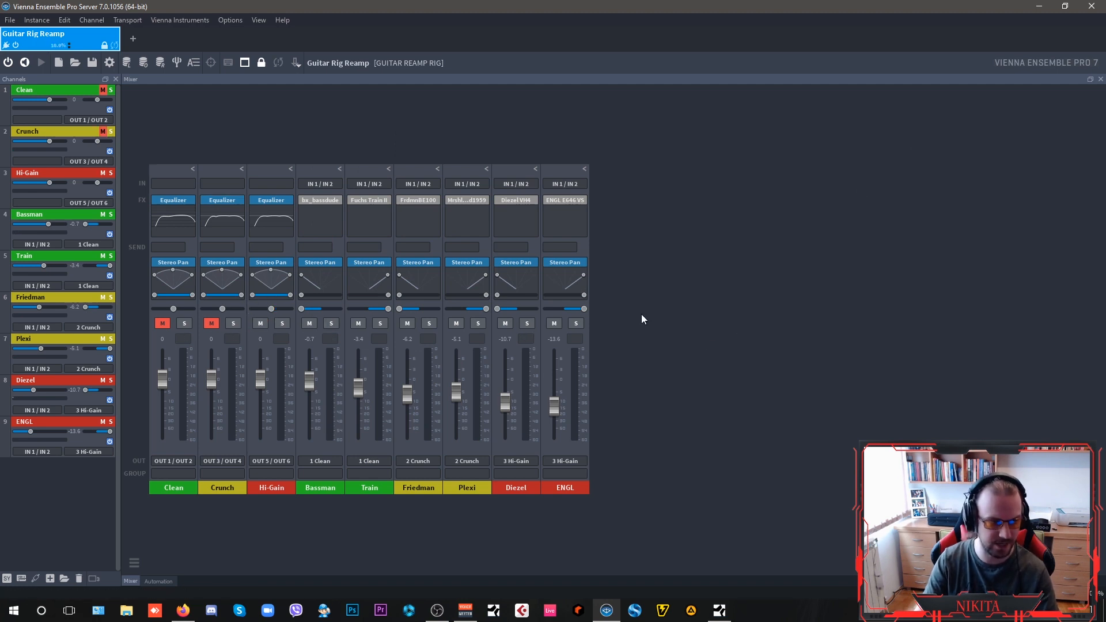
{"action": "key", "text": "space"}
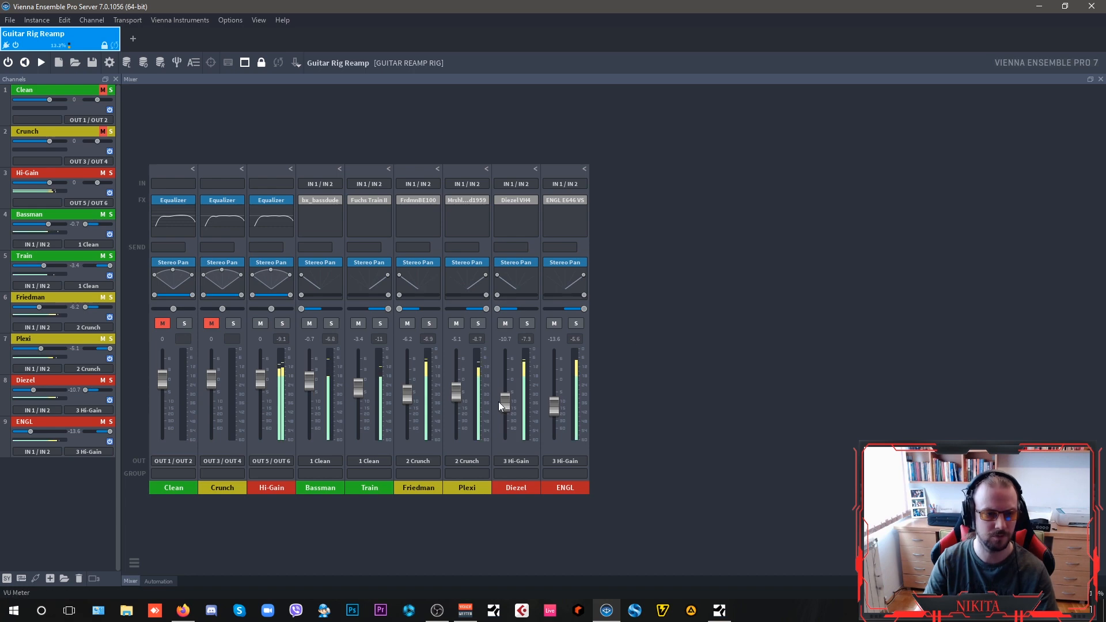
Step: Check the High-Gain channel's playback in Studio One, and review the Diezel VH4 and ENGL E646 VS amp simulations in Vienna Ensemble Pro
{"action": "left_click", "coordinate": [721, 613]}
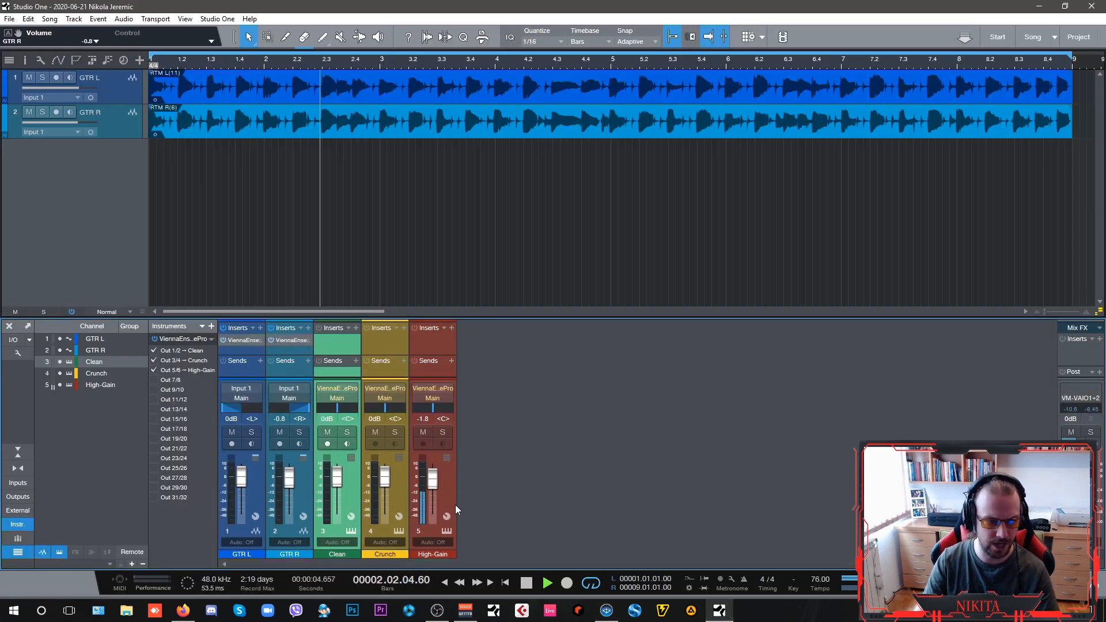
{"action": "left_click", "coordinate": [612, 617]}
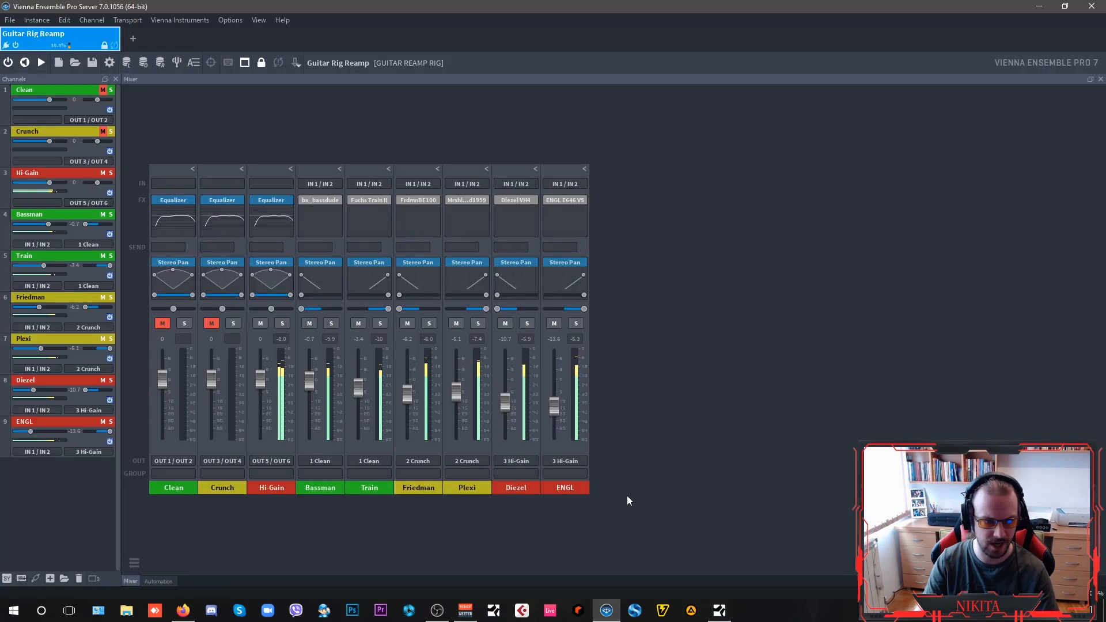
{"action": "left_click", "coordinate": [525, 202]}
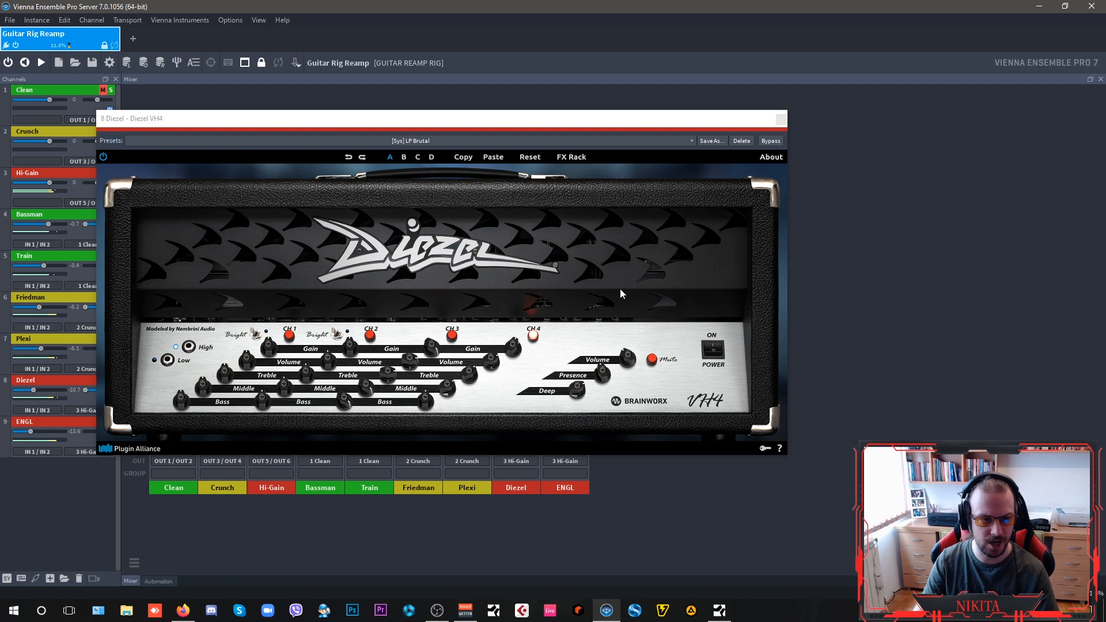
{"action": "left_click_drag", "start_coordinate": [625, 123], "coordinate": [722, 100]}
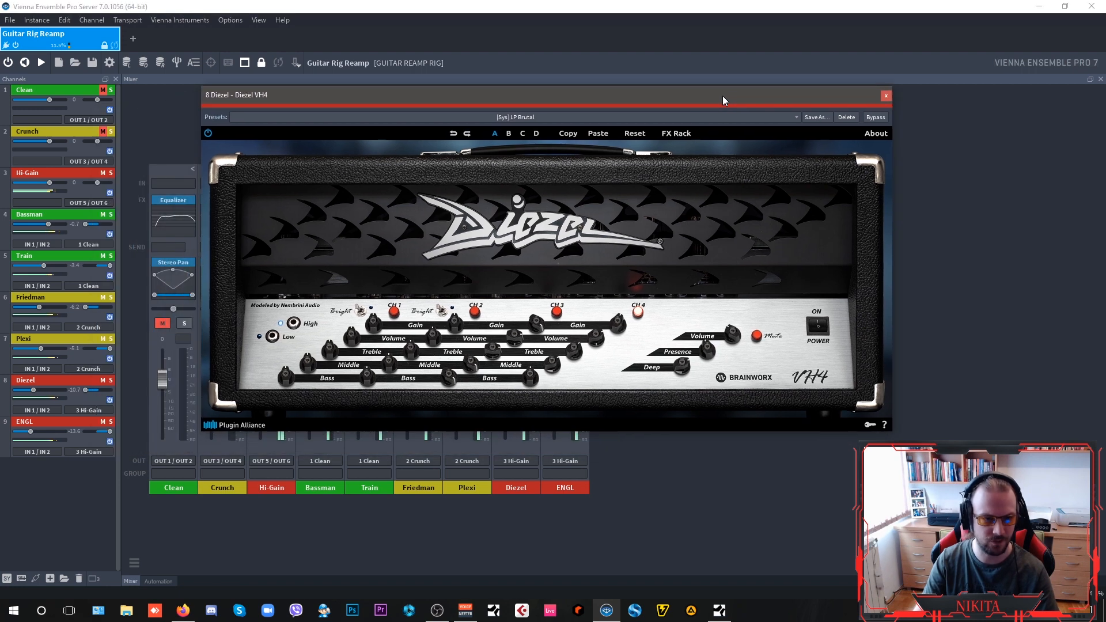
{"action": "left_click", "coordinate": [886, 97]}
{"action": "left_click", "coordinate": [558, 199]}
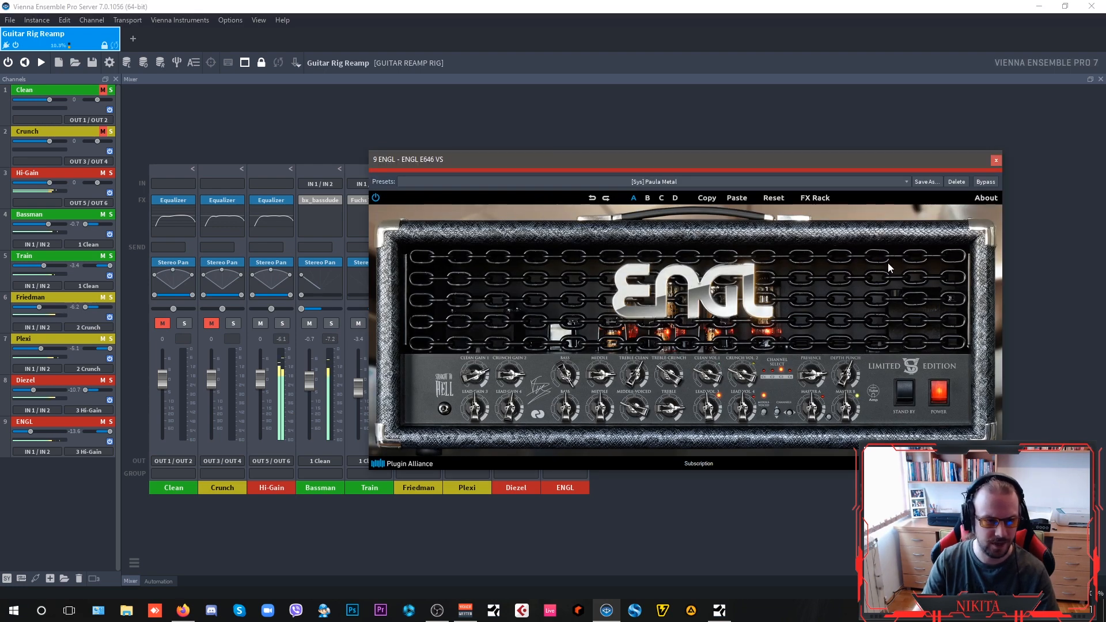
{"action": "left_click", "coordinate": [996, 160]}
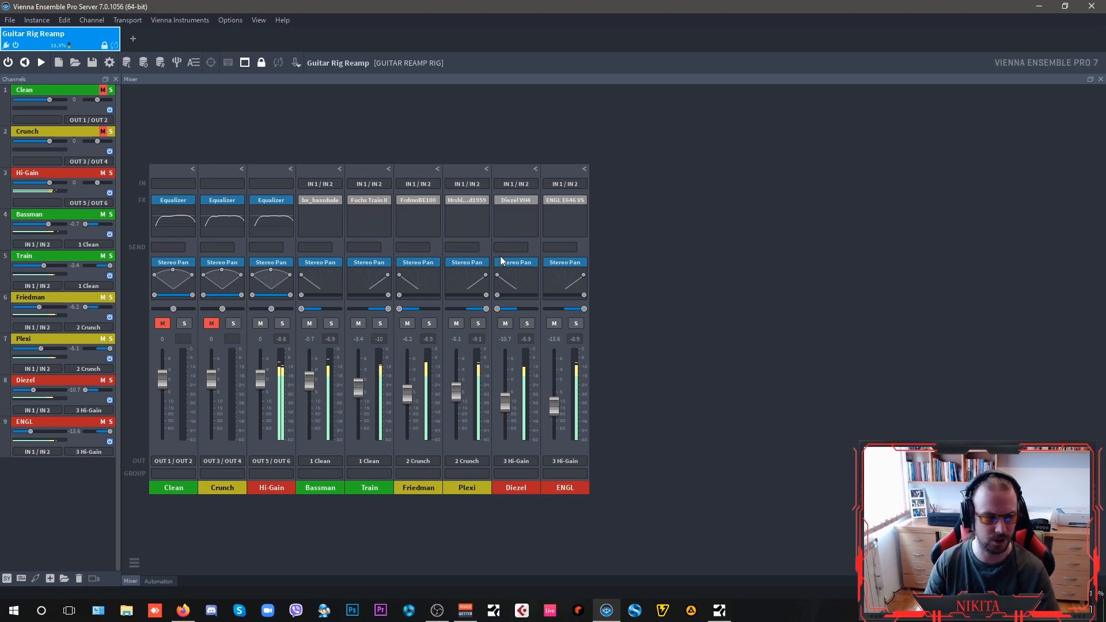
Step: Mute the Hi-Gain bus and remove the Diezel VH4 and ENGL E646 VS plugins from their channels
{"action": "left_click", "coordinate": [260, 326]}
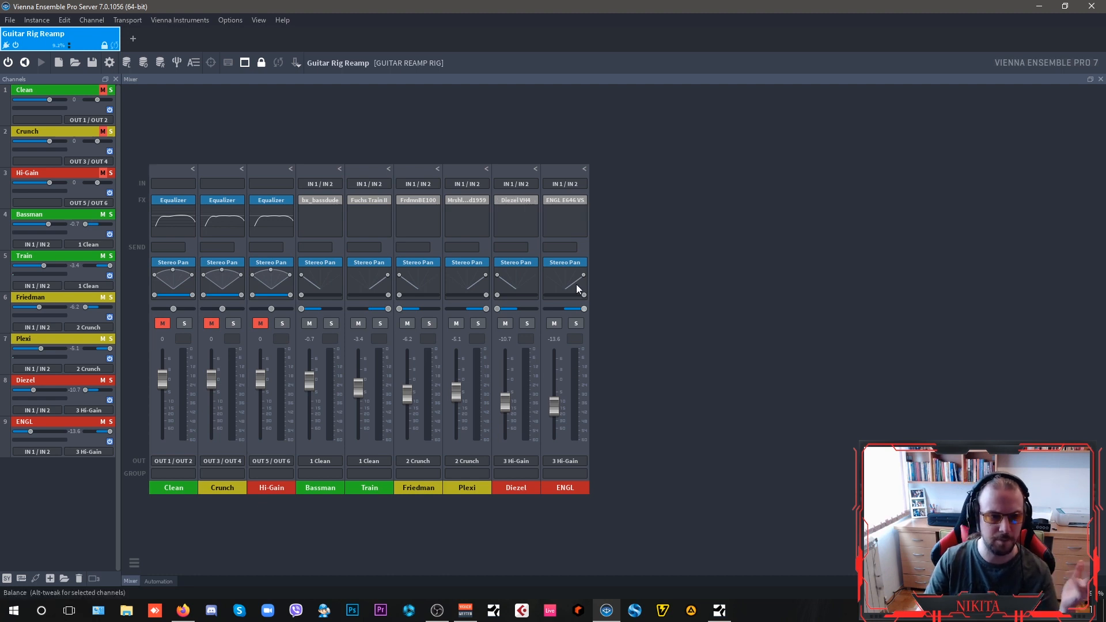
{"action": "left_click", "coordinate": [534, 200]}
{"action": "left_click", "coordinate": [557, 229]}
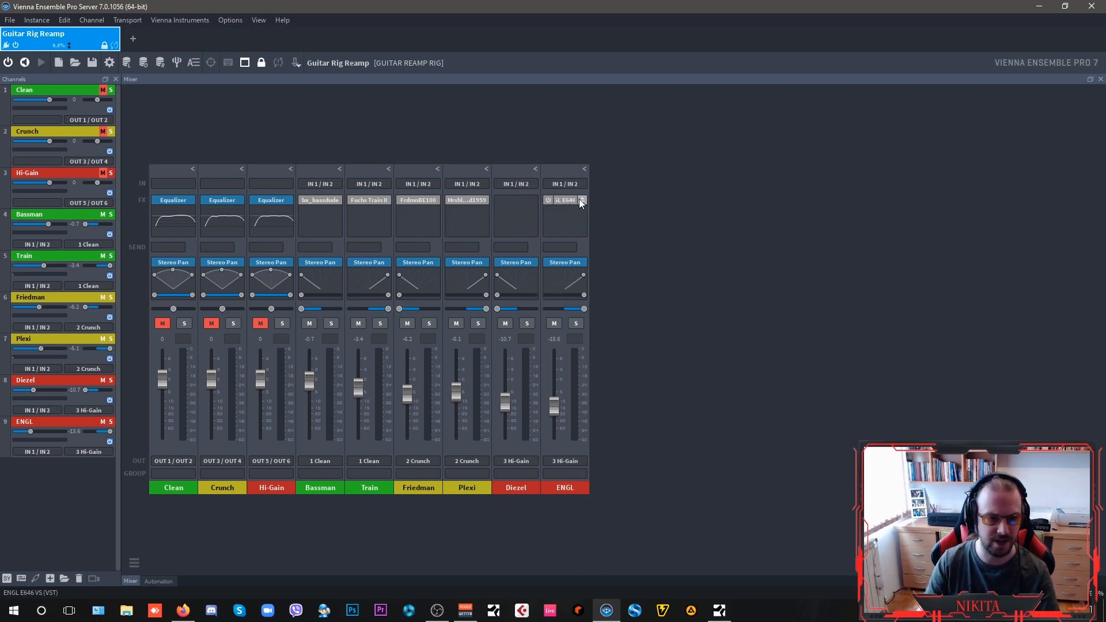
{"action": "left_click", "coordinate": [583, 200]}
{"action": "left_click", "coordinate": [597, 230]}
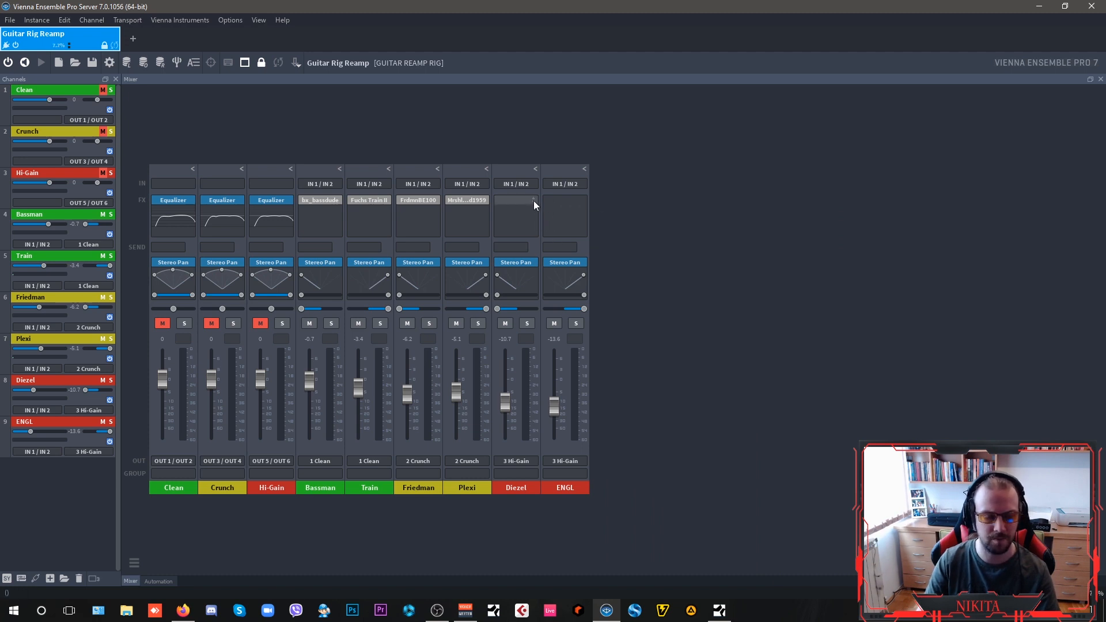
Step: Rename the Diezel channel as MESA
{"action": "right_click", "coordinate": [508, 490]}
{"action": "left_click", "coordinate": [571, 464]}
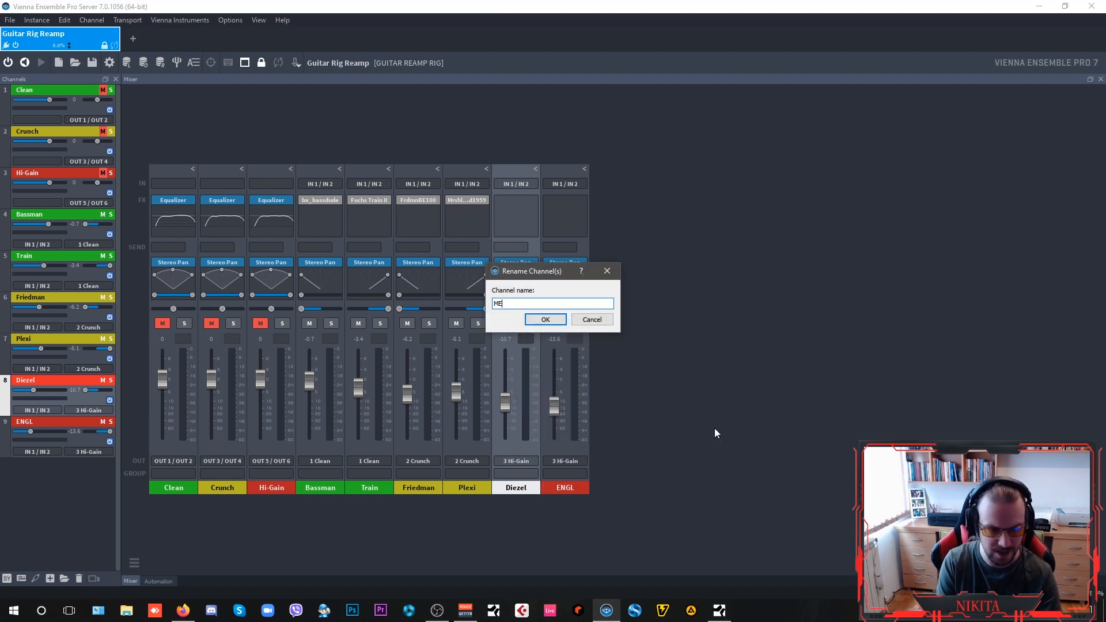
{"action": "key", "text": "Return"}
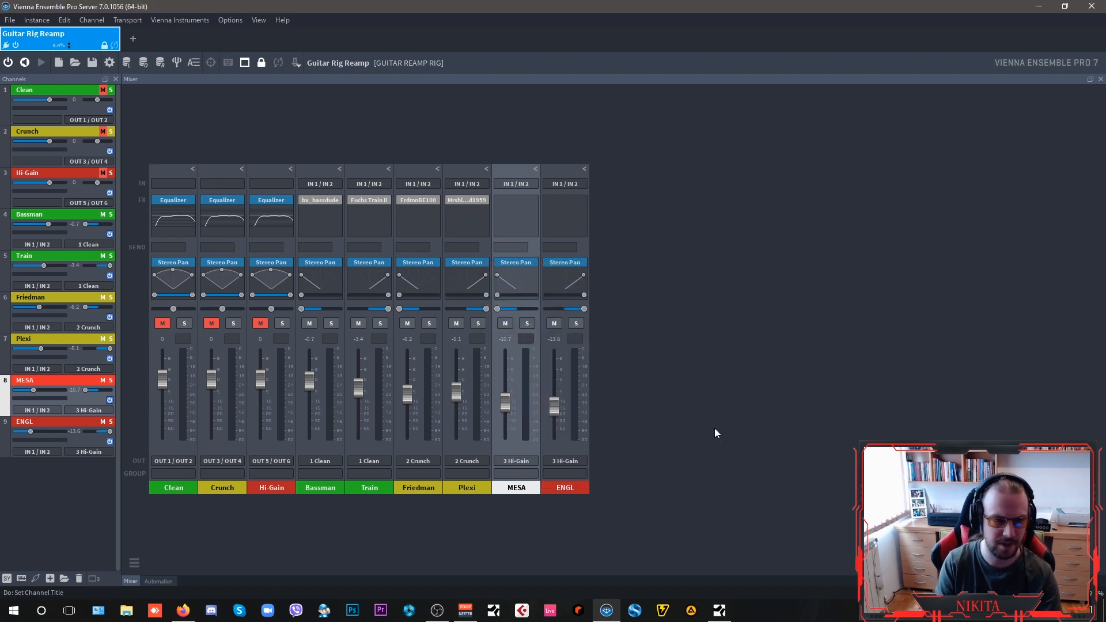
Step: Insert the Plugin Alliance bx_megadual amp simulation on the MESA channel
{"action": "left_click", "coordinate": [533, 203]}
{"action": "scroll", "coordinate": [691, 453], "scroll_direction": "down", "scroll_amount": 8}
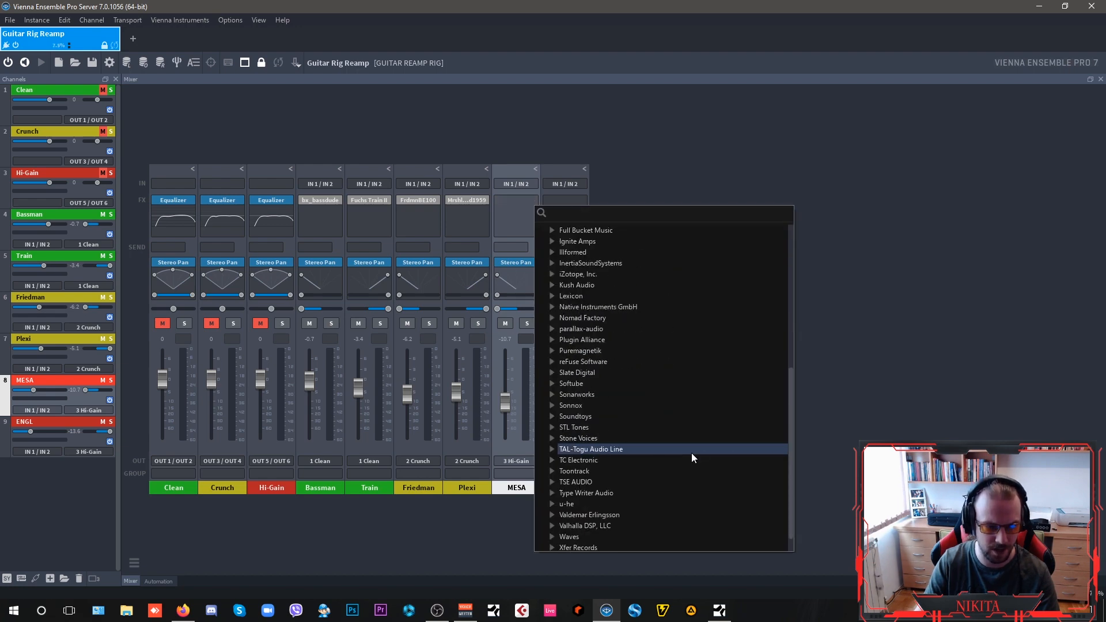
{"action": "scroll", "coordinate": [660, 357], "scroll_direction": "up", "scroll_amount": 2}
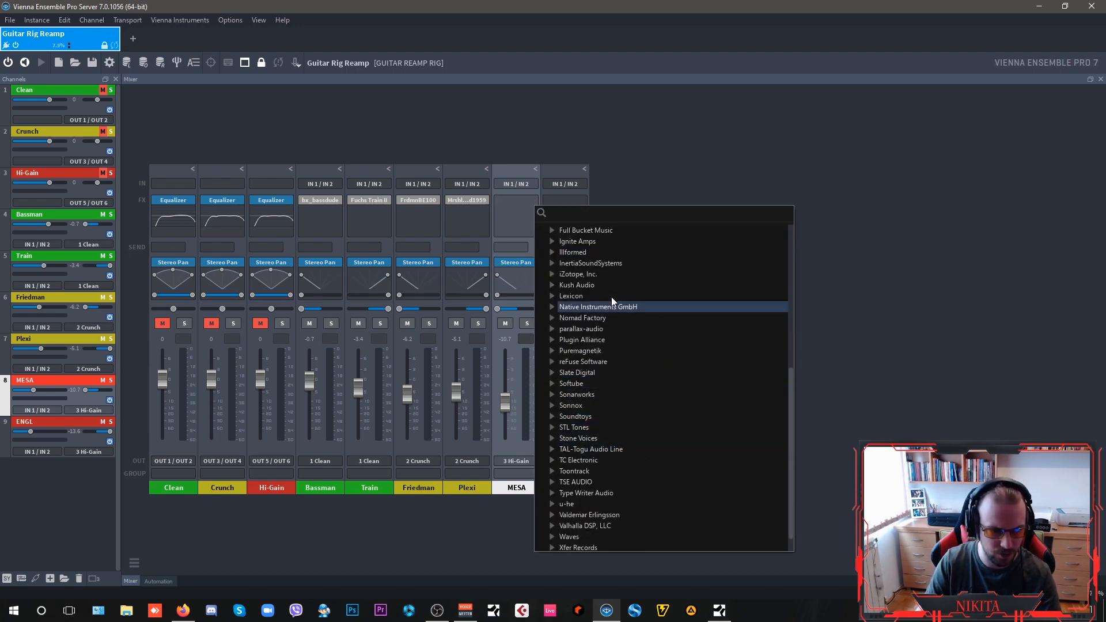
{"action": "scroll", "coordinate": [611, 324], "scroll_direction": "up", "scroll_amount": 1}
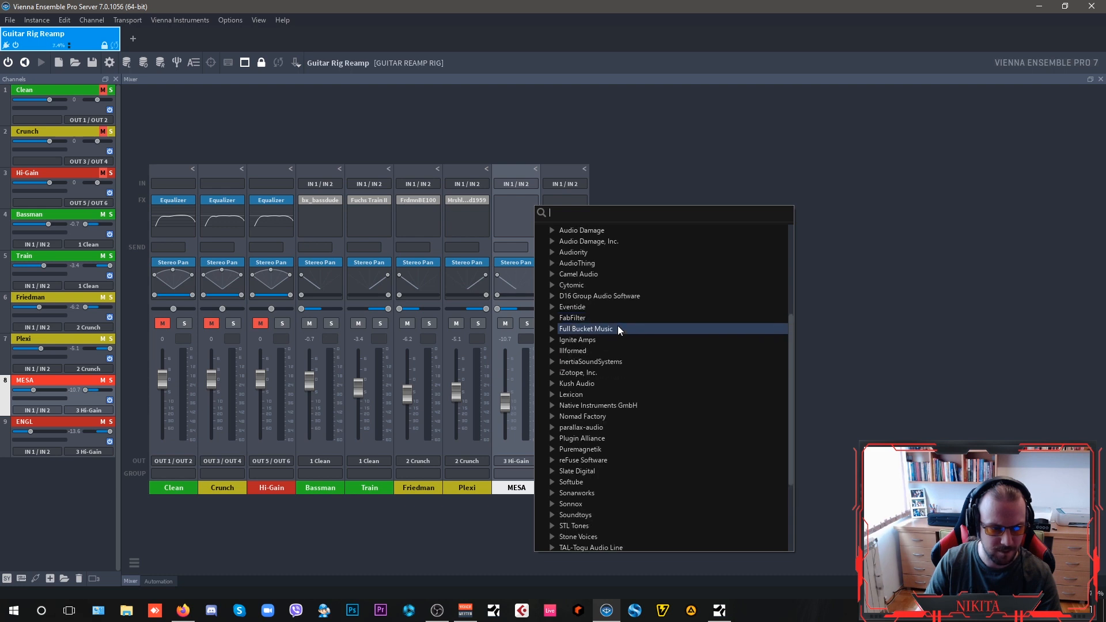
{"action": "left_click", "coordinate": [553, 438]}
{"action": "scroll", "coordinate": [662, 440], "scroll_direction": "down", "scroll_amount": 3}
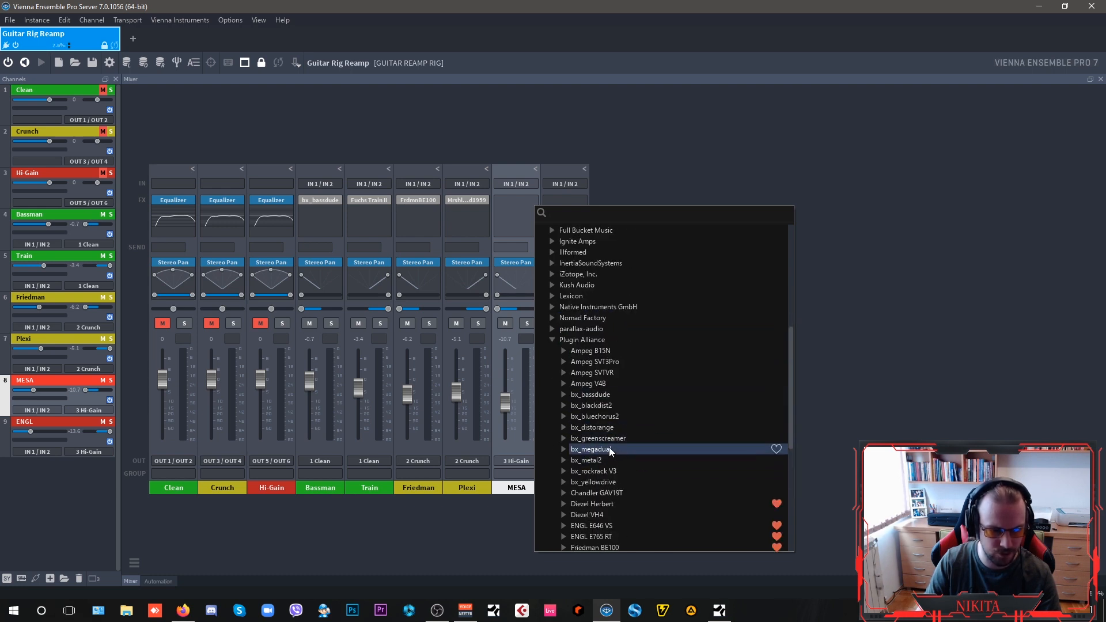
{"action": "left_click", "coordinate": [563, 450]}
{"action": "left_click", "coordinate": [601, 460]}
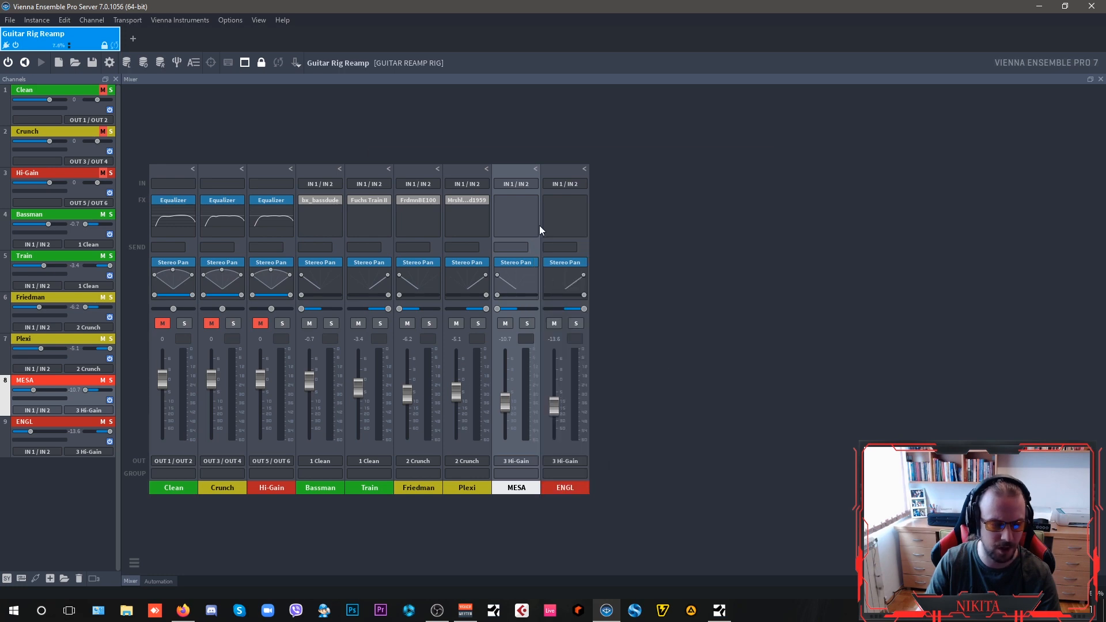
{"action": "left_click_drag", "start_coordinate": [682, 162], "coordinate": [638, 159]}
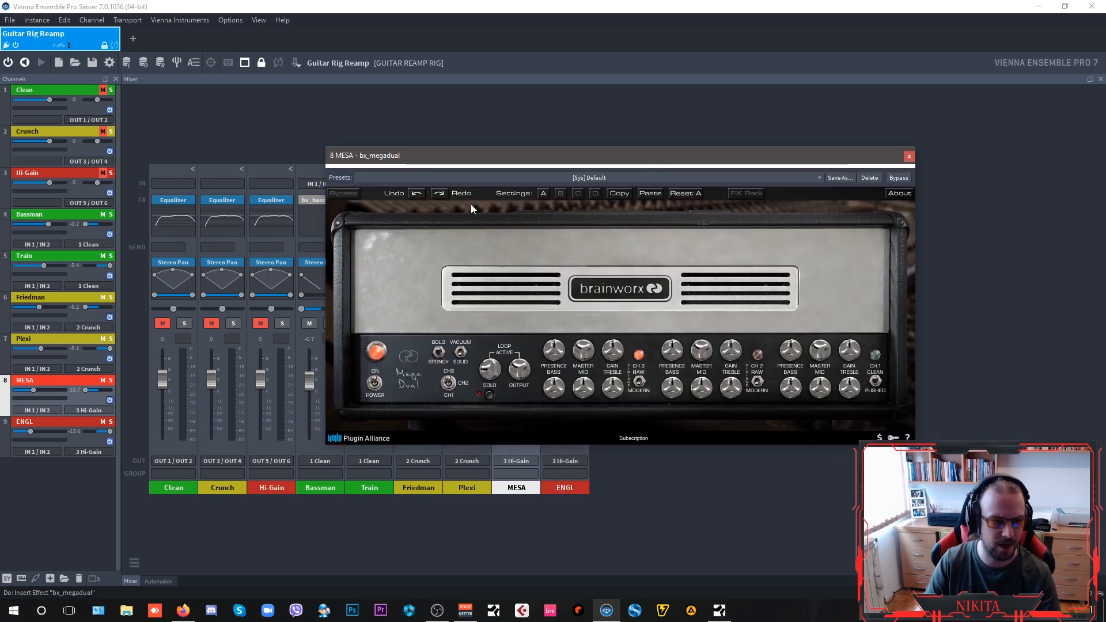
Step: Load the Heavily Gated Riffs A preset in bx_megadual and close the plugin
{"action": "left_click", "coordinate": [815, 178]}
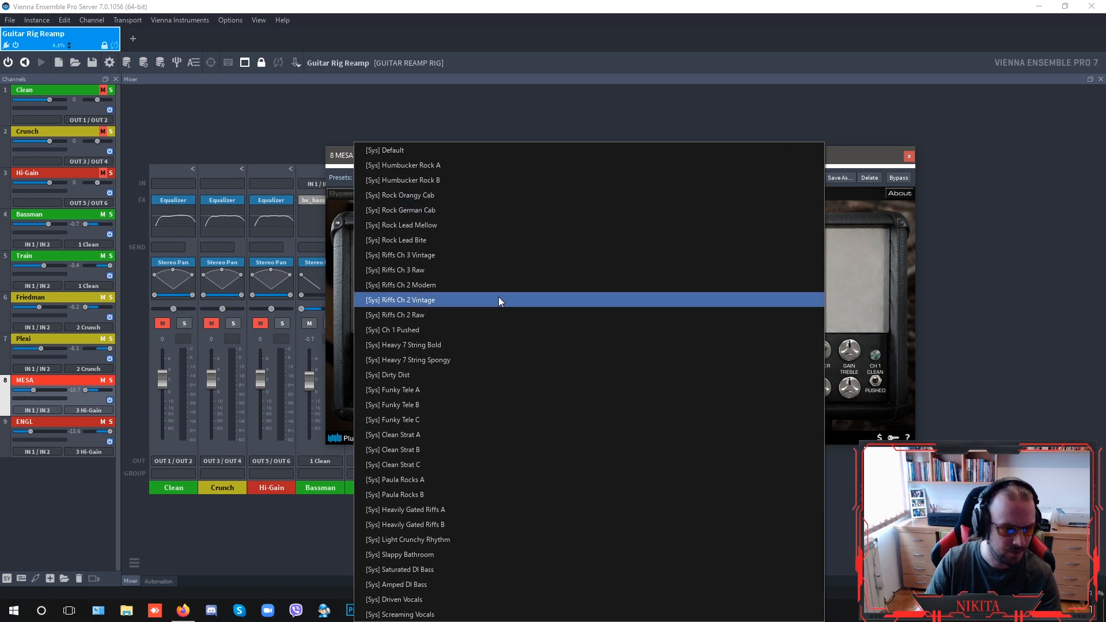
{"action": "left_click", "coordinate": [452, 510]}
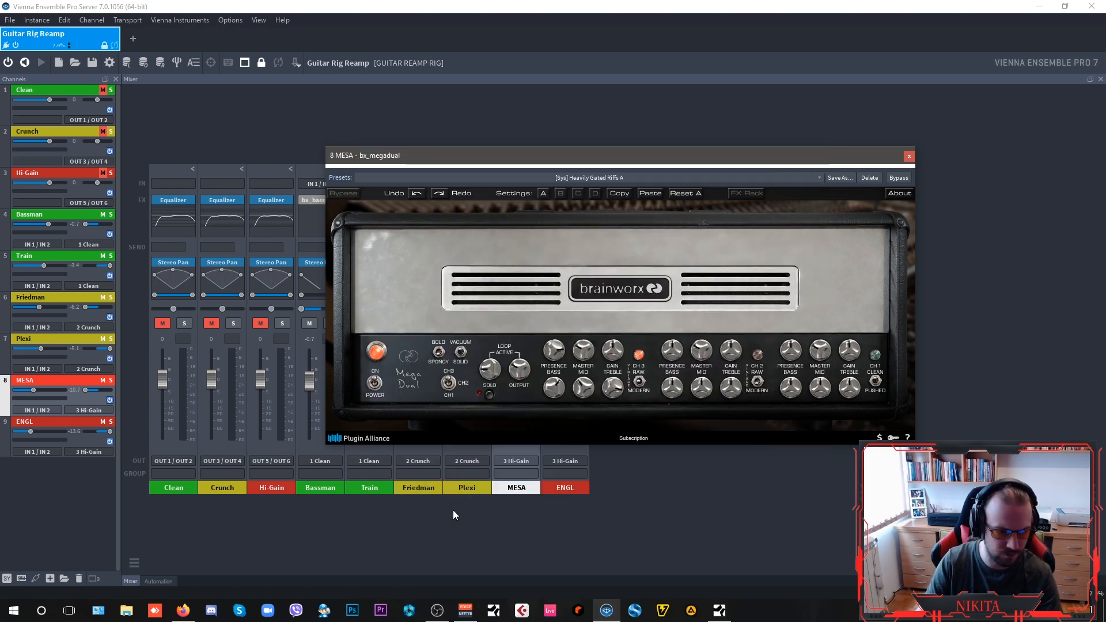
{"action": "left_click", "coordinate": [911, 157]}
Step: Rename the ENGL channel as Diezel
{"action": "left_click", "coordinate": [556, 489]}
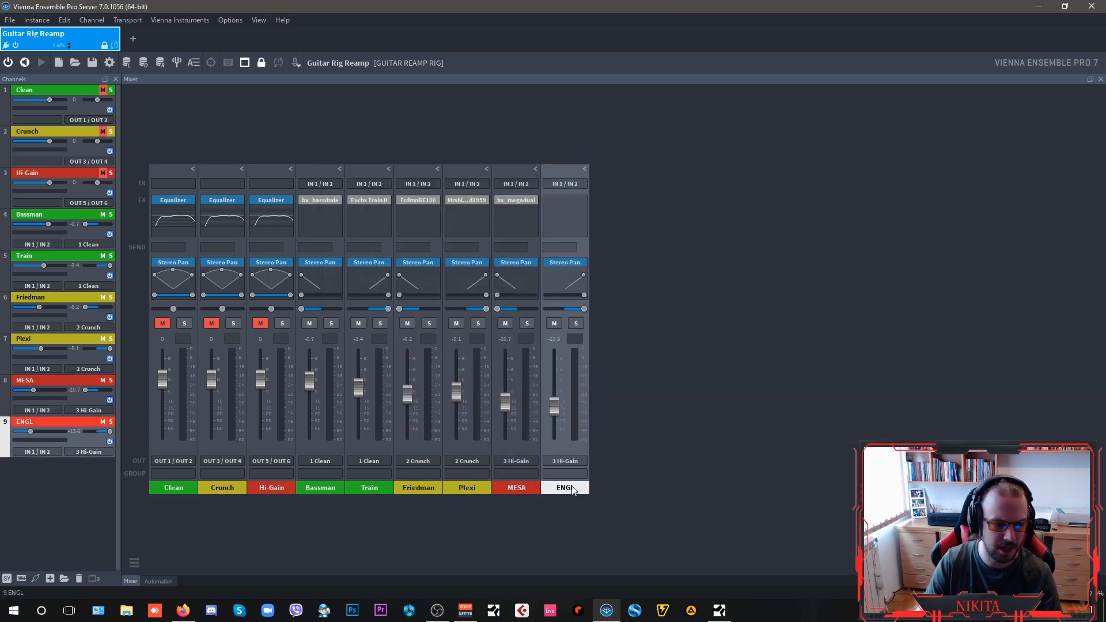
{"action": "right_click", "coordinate": [564, 489]}
{"action": "left_click", "coordinate": [614, 464]}
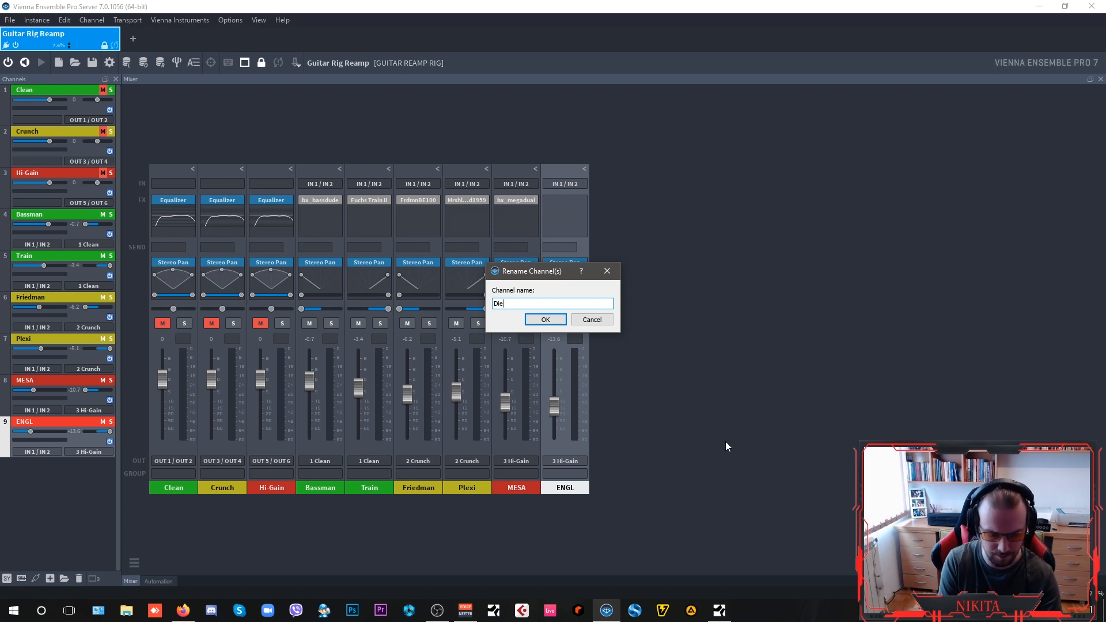
{"action": "key", "text": "Return"}
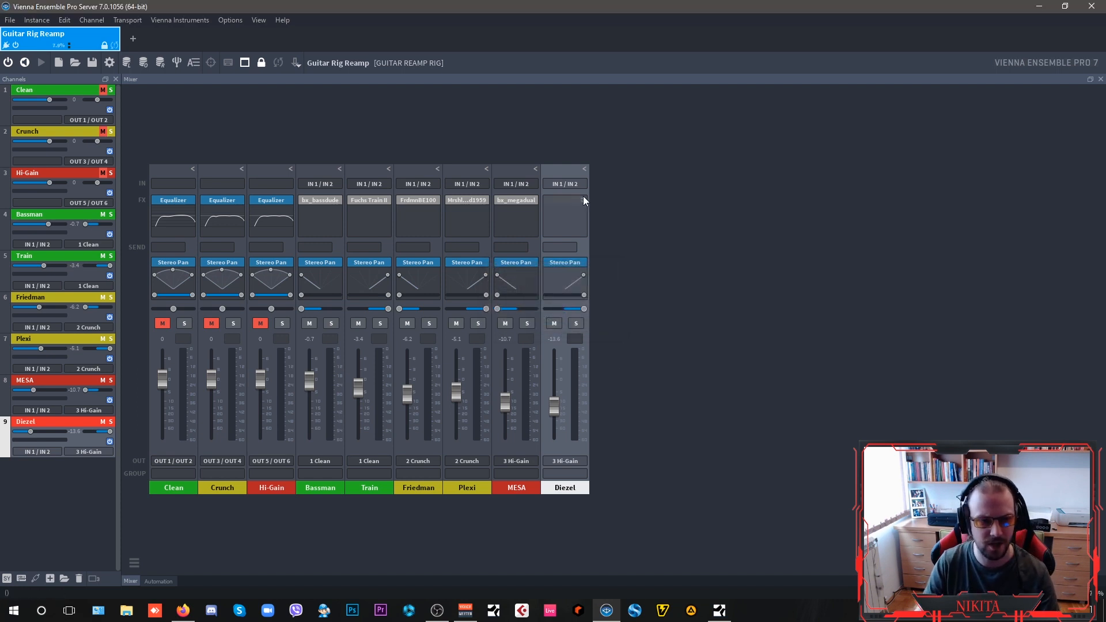
Step: Insert the Plugin Alliance Diezel Herbert amp simulation on the renamed Diezel channel
{"action": "left_click", "coordinate": [584, 199]}
{"action": "type", "text": "herber"}
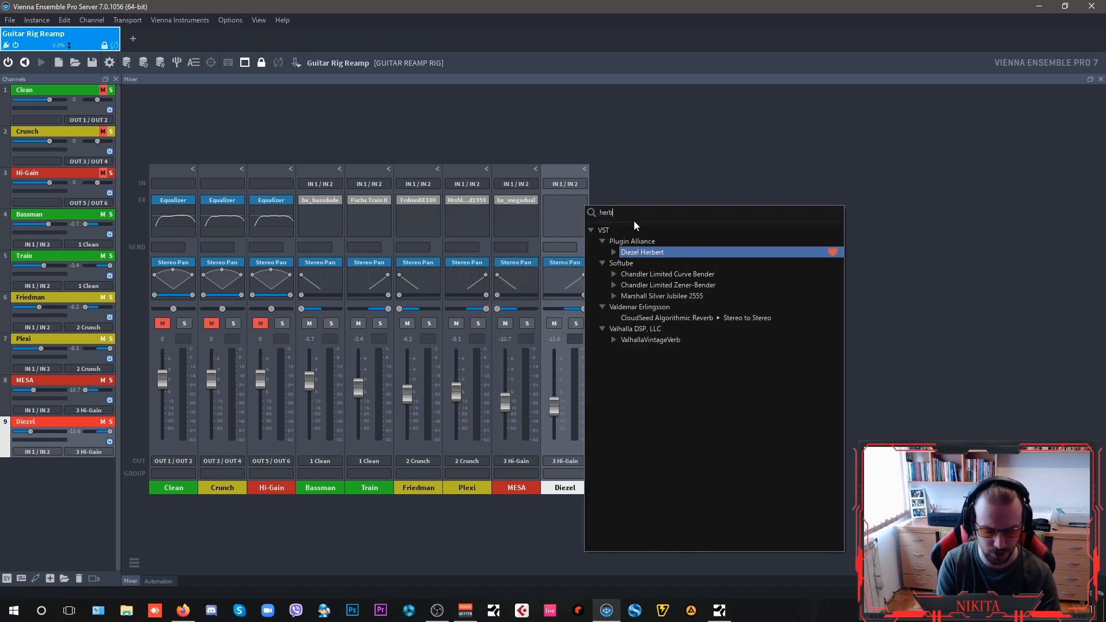
{"action": "left_click", "coordinate": [614, 253]}
{"action": "left_click", "coordinate": [624, 261]}
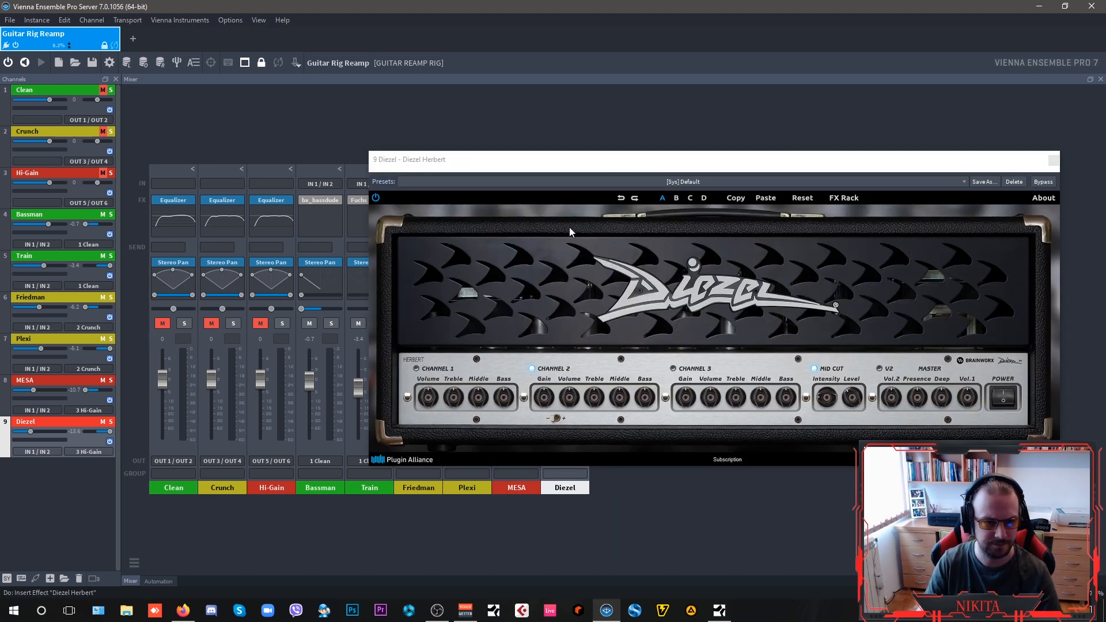
Step: Load the Nu Metal preset in the Diezel Herbert amp simulation
{"action": "left_click", "coordinate": [965, 182]}
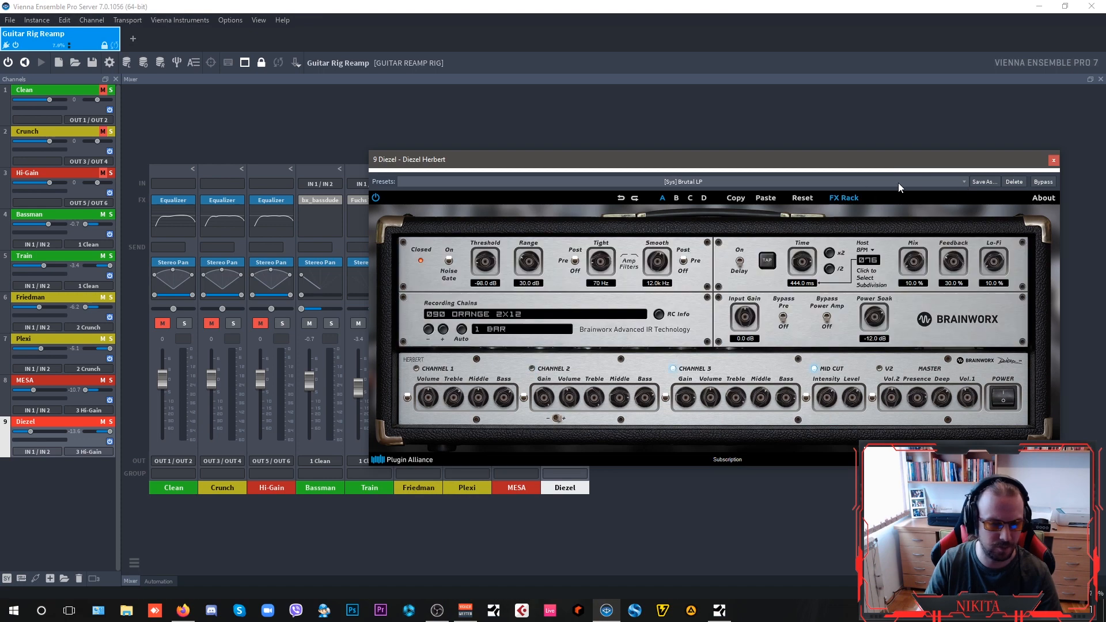
{"action": "left_click", "coordinate": [960, 182]}
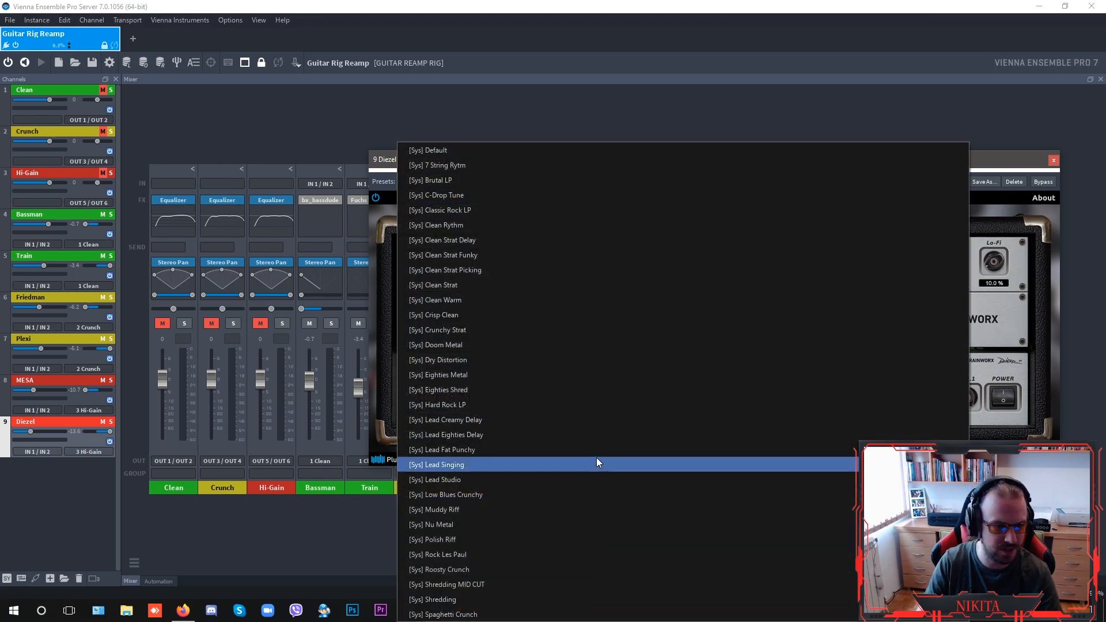
{"action": "left_click", "coordinate": [477, 523]}
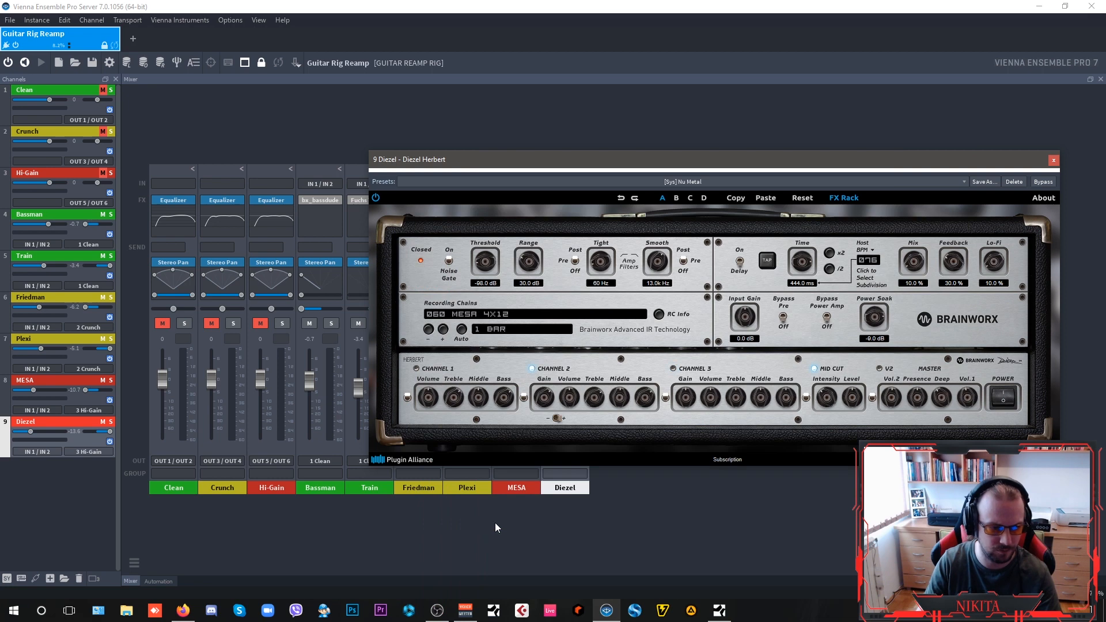
Step: Hide the Diezel Herbert's FX rack, switch the amp to Channel 3, start playback and close the plugin
{"action": "left_click", "coordinate": [847, 199]}
{"action": "left_click", "coordinate": [673, 369]}
{"action": "key", "text": "space"}
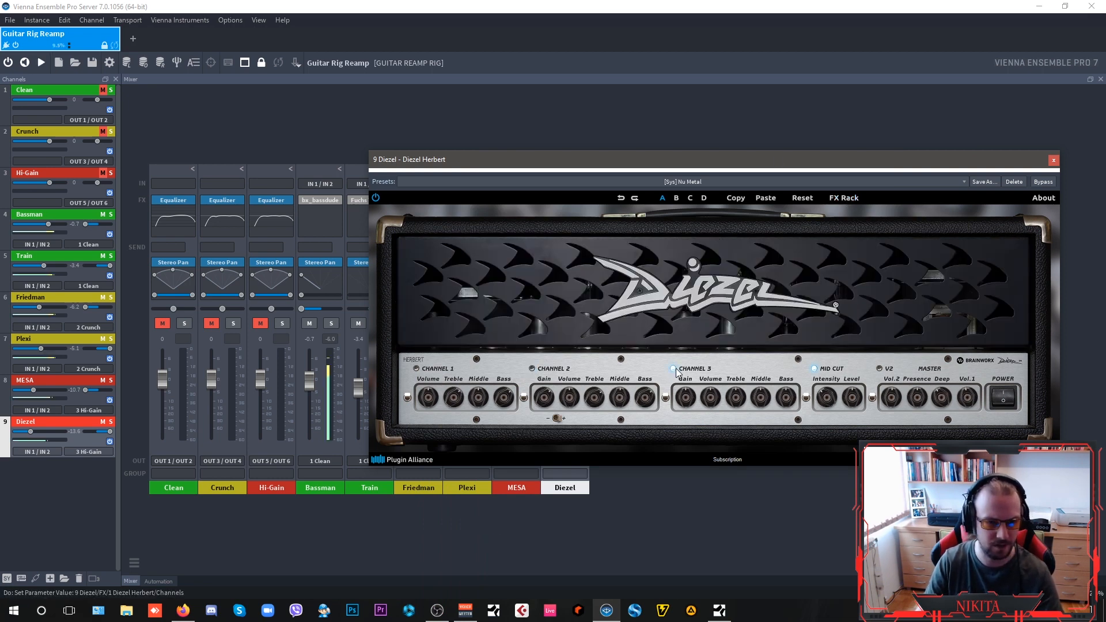
{"action": "left_click", "coordinate": [1053, 162]}
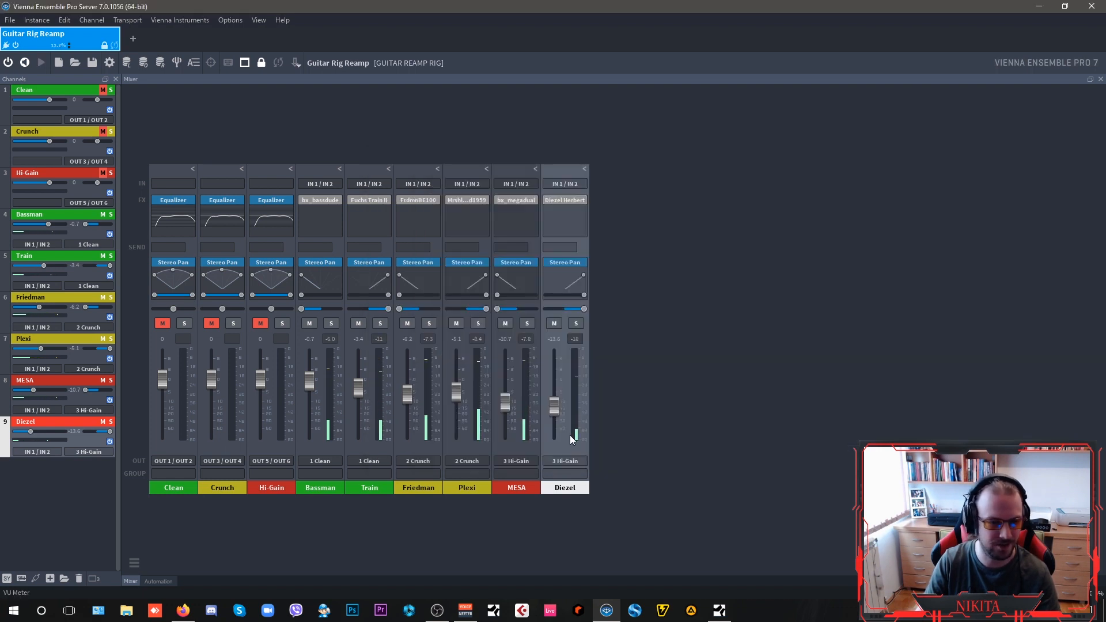
Step: Unmute the Hi-Gain bus and raise the Diezel channel's volume fader while the guitars play
{"action": "left_click", "coordinate": [260, 324]}
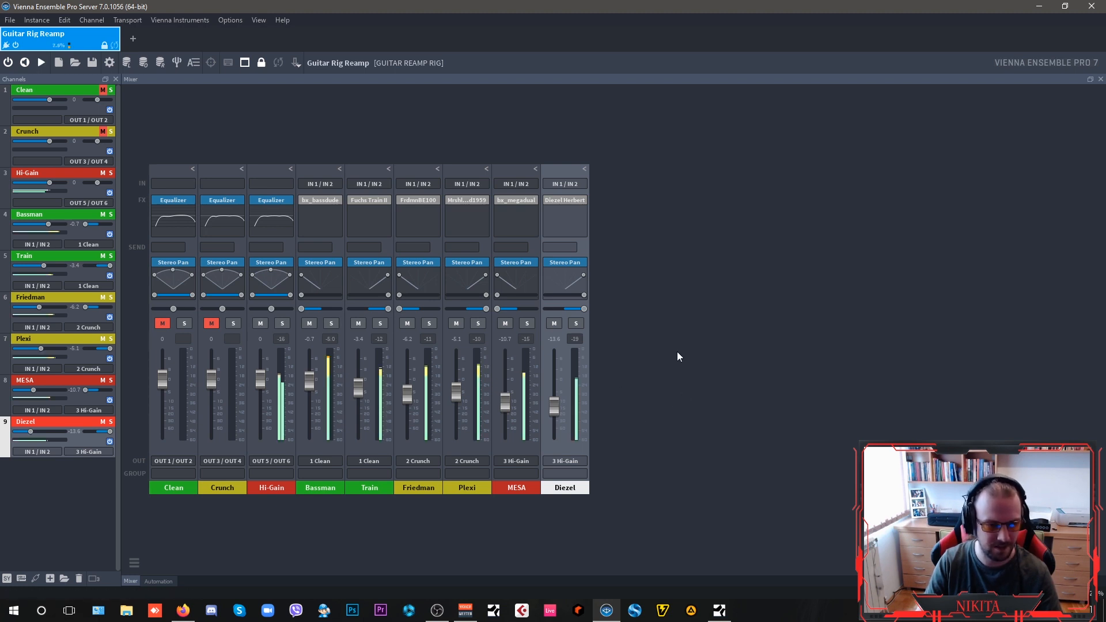
{"action": "left_click_drag", "start_coordinate": [554, 408], "coordinate": [556, 393]}
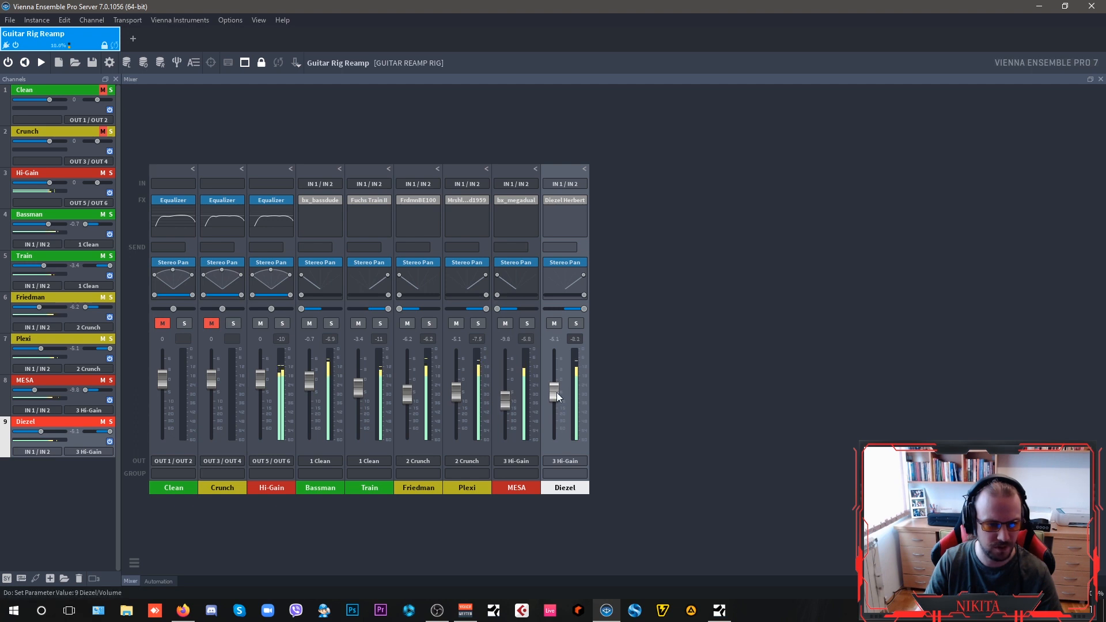
Step: Adjust the Channel 3 Bass and master Deep controls in Diezel Herbert, and enable V2
{"action": "left_click", "coordinate": [565, 200]}
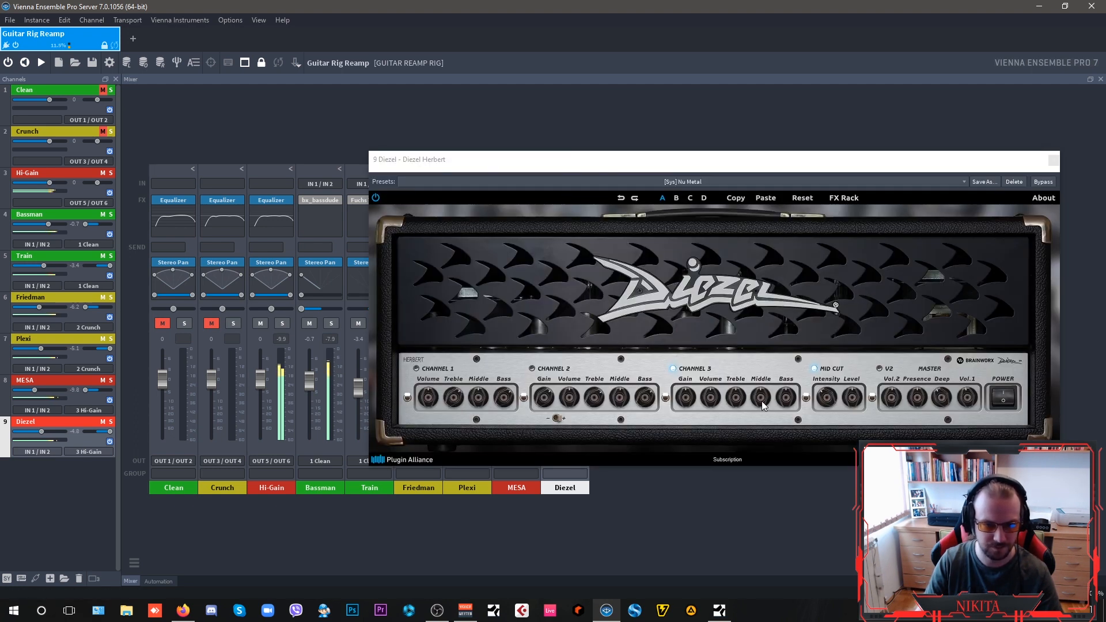
{"action": "left_click_drag", "start_coordinate": [786, 405], "coordinate": [786, 404]}
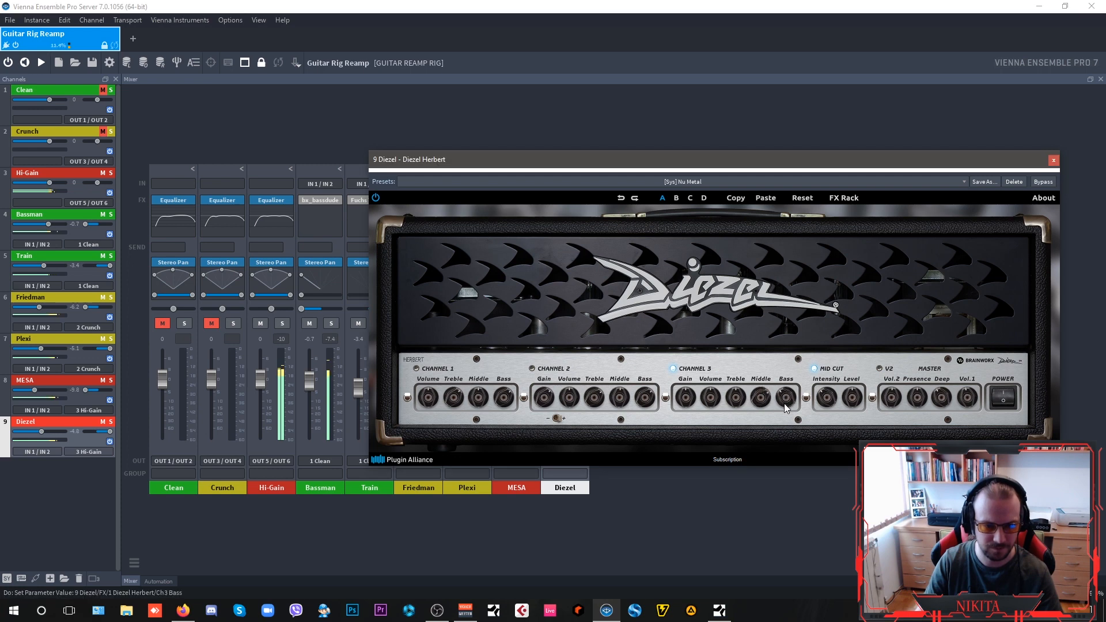
{"action": "mouse_move", "coordinate": [952, 402]}
{"action": "left_mouse_down"}
{"action": "mouse_move", "coordinate": [972, 386]}
{"action": "mouse_move", "coordinate": [898, 386]}
{"action": "mouse_move", "coordinate": [946, 408]}
{"action": "left_mouse_up"}
{"action": "left_click", "coordinate": [881, 368]}
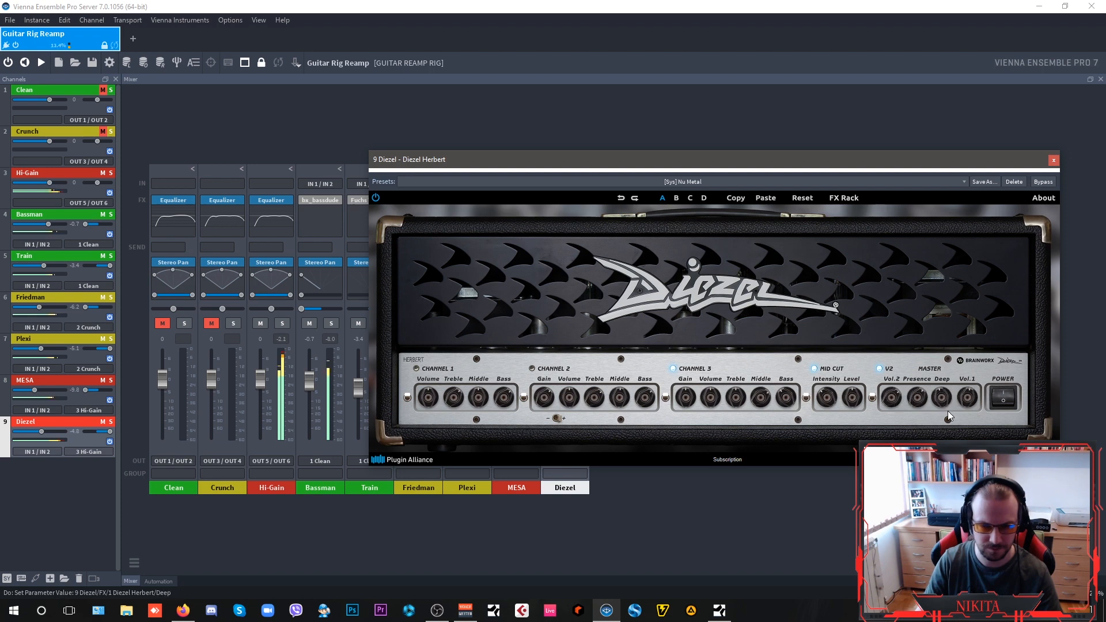
{"action": "left_click", "coordinate": [1054, 161]}
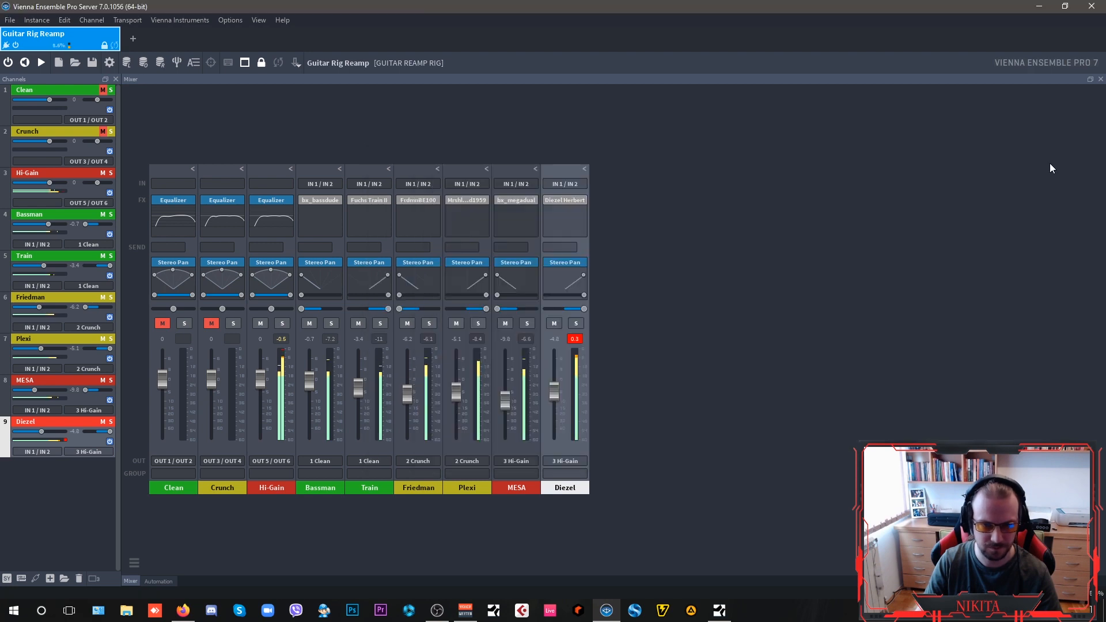
Step: Lower the Diezel channel's volume fader to about -12.6 dB
{"action": "left_click_drag", "start_coordinate": [552, 397], "coordinate": [554, 410]}
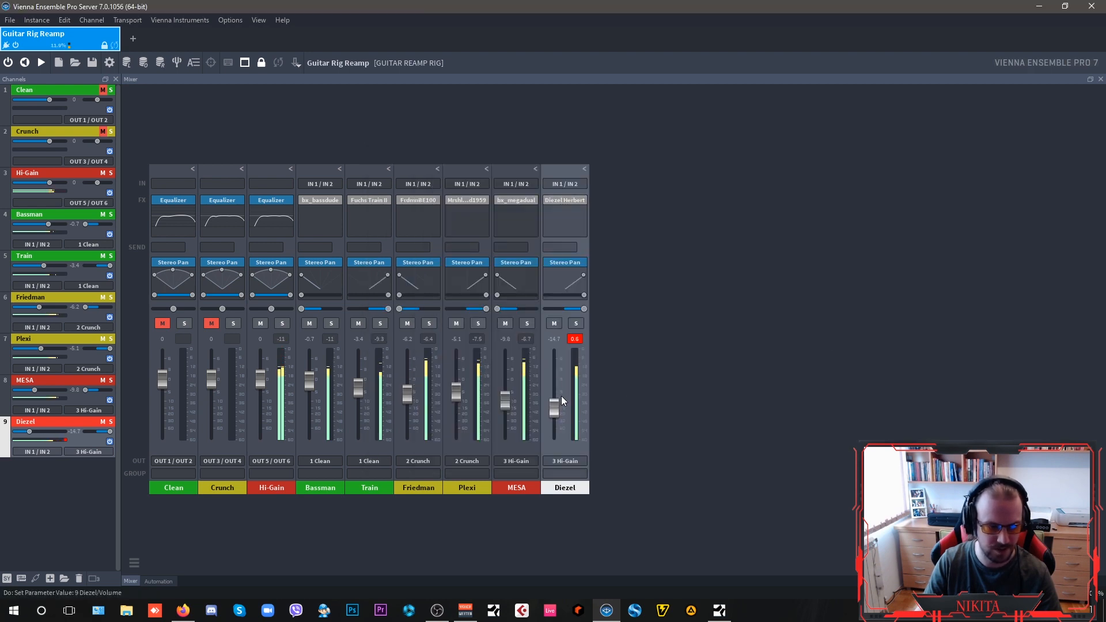
{"action": "left_click_drag", "start_coordinate": [554, 410], "coordinate": [555, 406]}
Step: Adjust the master Vol.2 and Channel 3 Gain in Diezel Herbert, and set the Diezel channel's fader to about -10.7 dB
{"action": "left_click", "coordinate": [564, 199]}
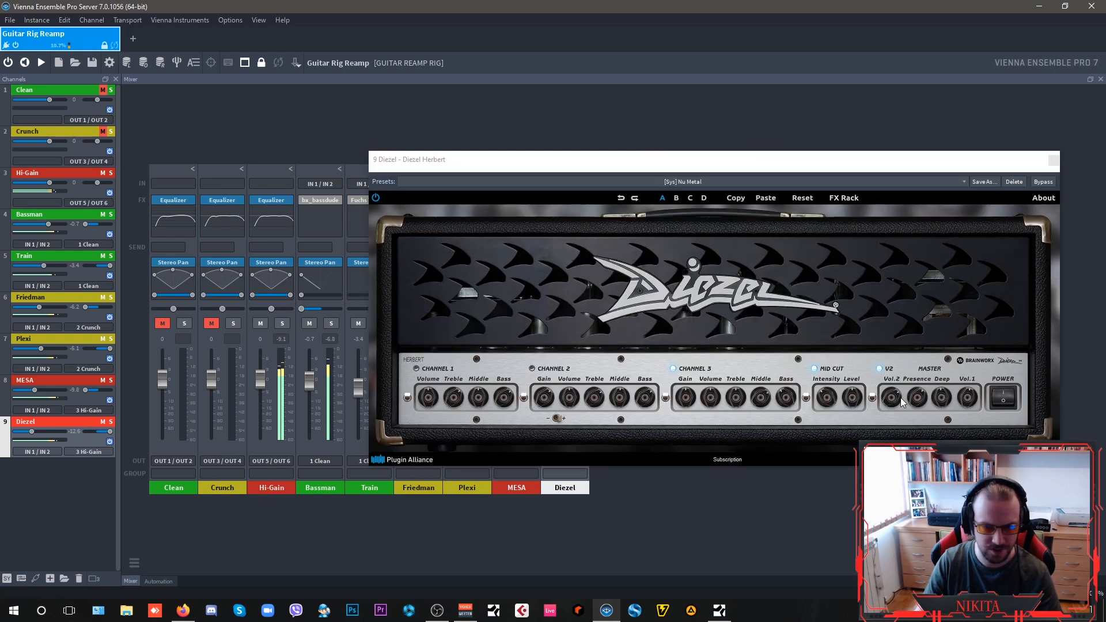
{"action": "left_click_drag", "start_coordinate": [902, 401], "coordinate": [897, 408]}
{"action": "left_click_drag", "start_coordinate": [680, 403], "coordinate": [688, 397]}
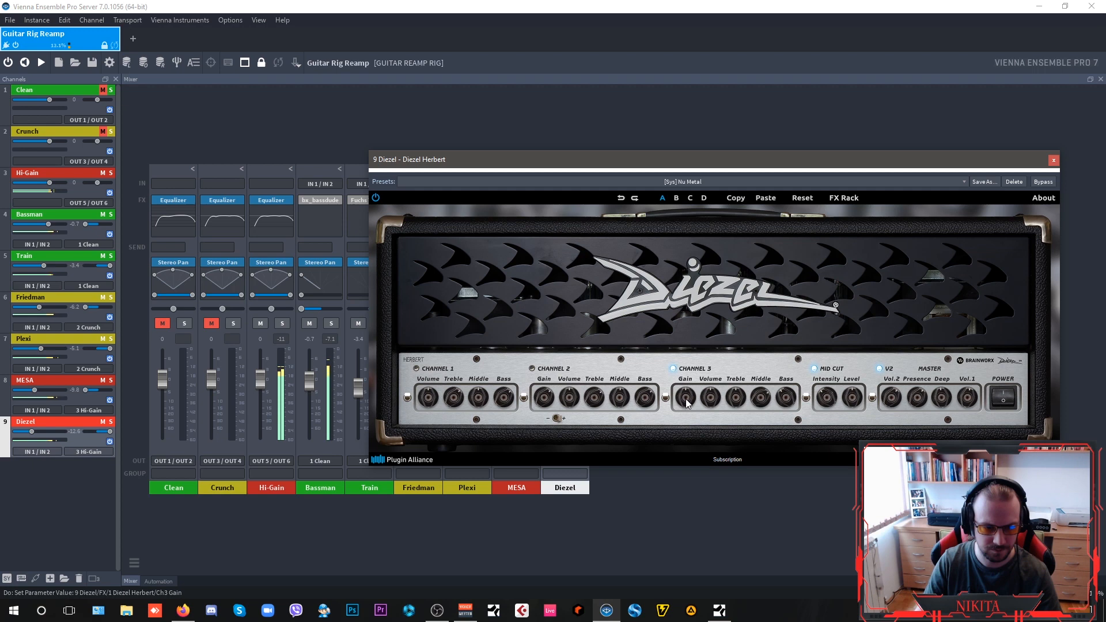
{"action": "left_click", "coordinate": [1054, 160]}
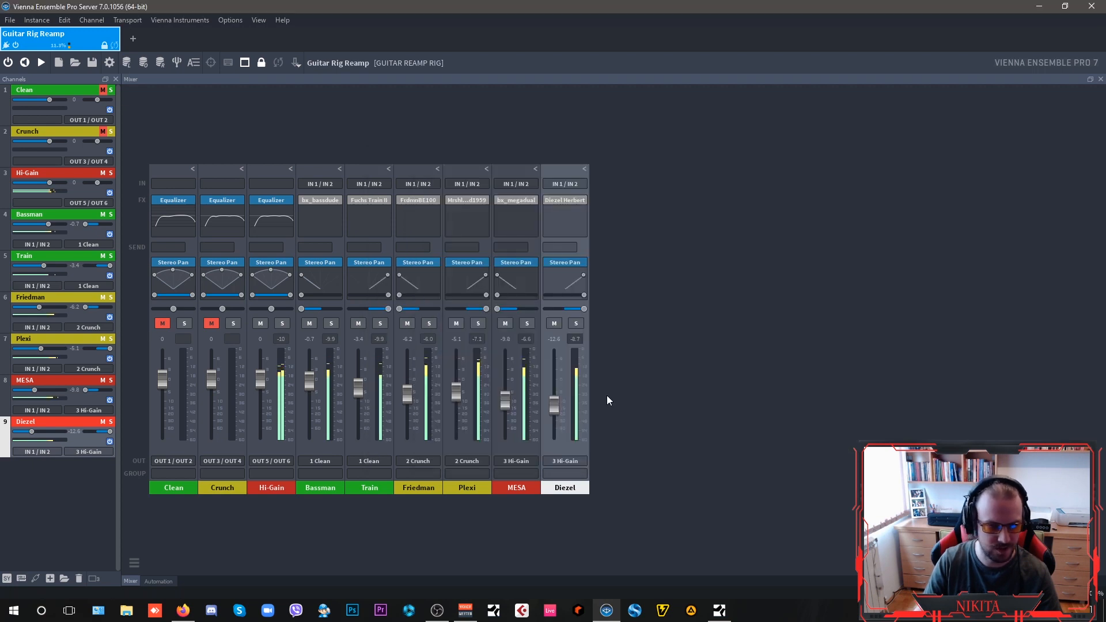
{"action": "left_click_drag", "start_coordinate": [557, 407], "coordinate": [557, 404]}
Step: Hide the FX rack in the MESA channel's bx_megadual and adjust the CH 3 mode and CH 2 tone controls
{"action": "left_click", "coordinate": [513, 201]}
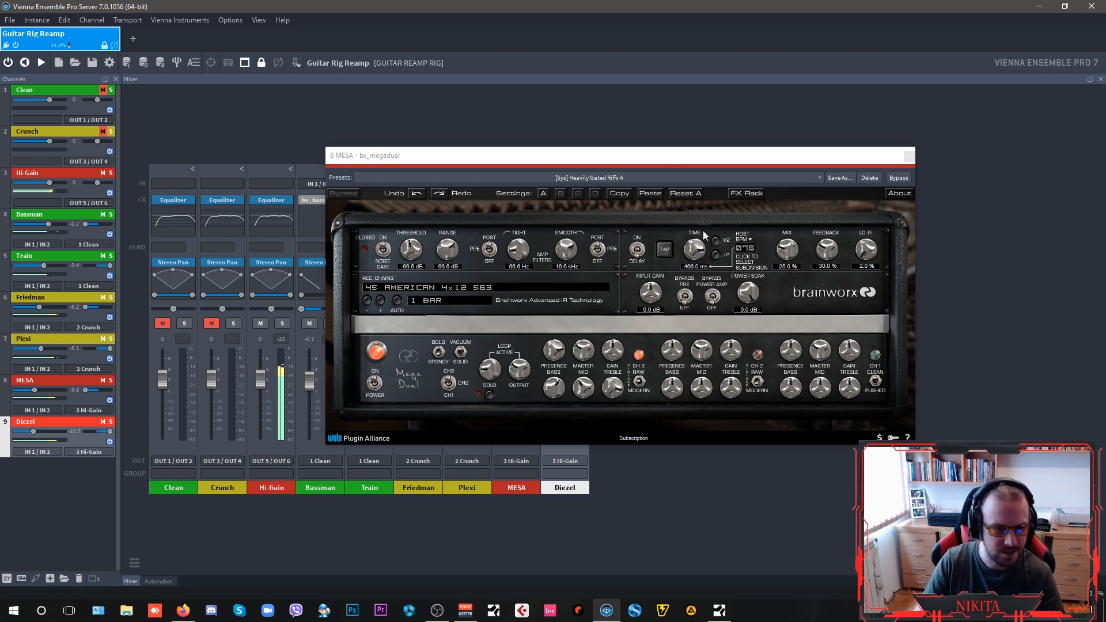
{"action": "left_click", "coordinate": [755, 194]}
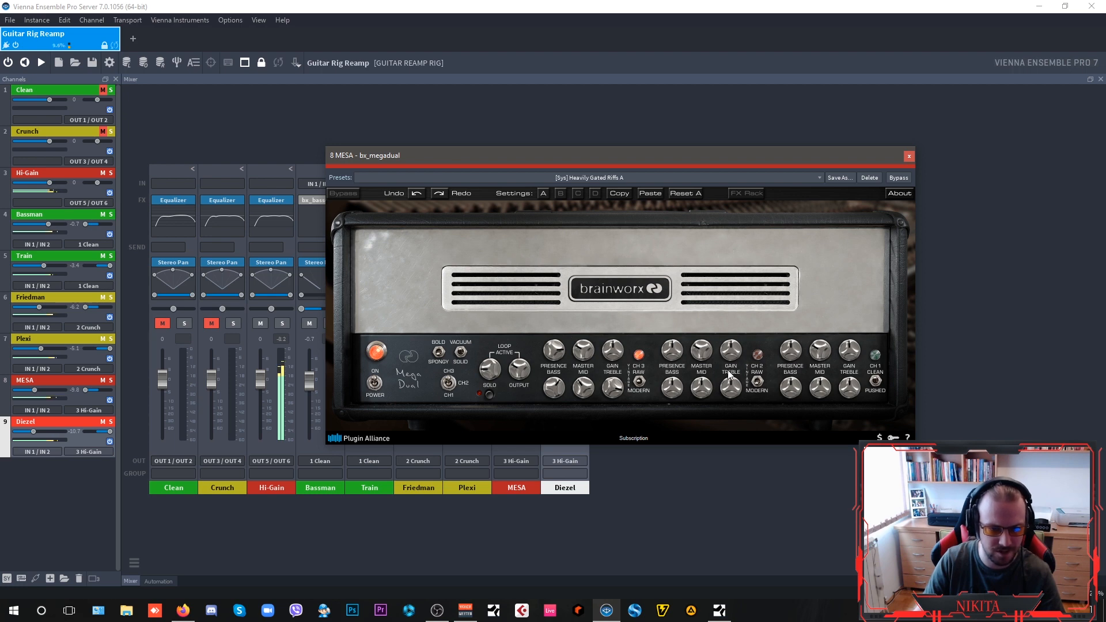
{"action": "left_click", "coordinate": [640, 393]}
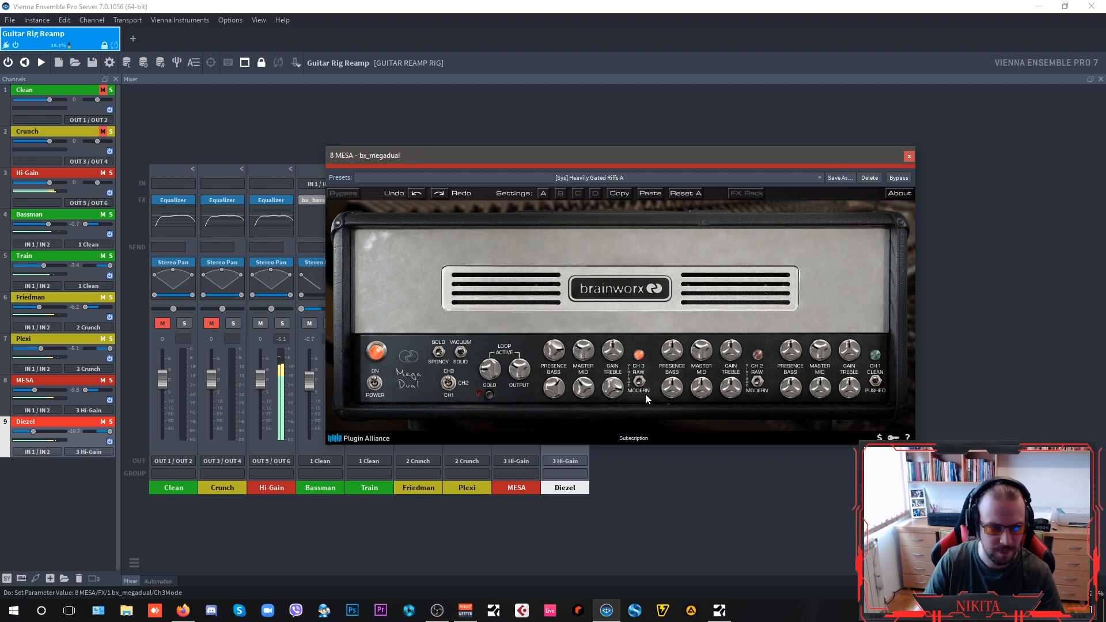
{"action": "left_click_drag", "start_coordinate": [669, 383], "coordinate": [729, 386]}
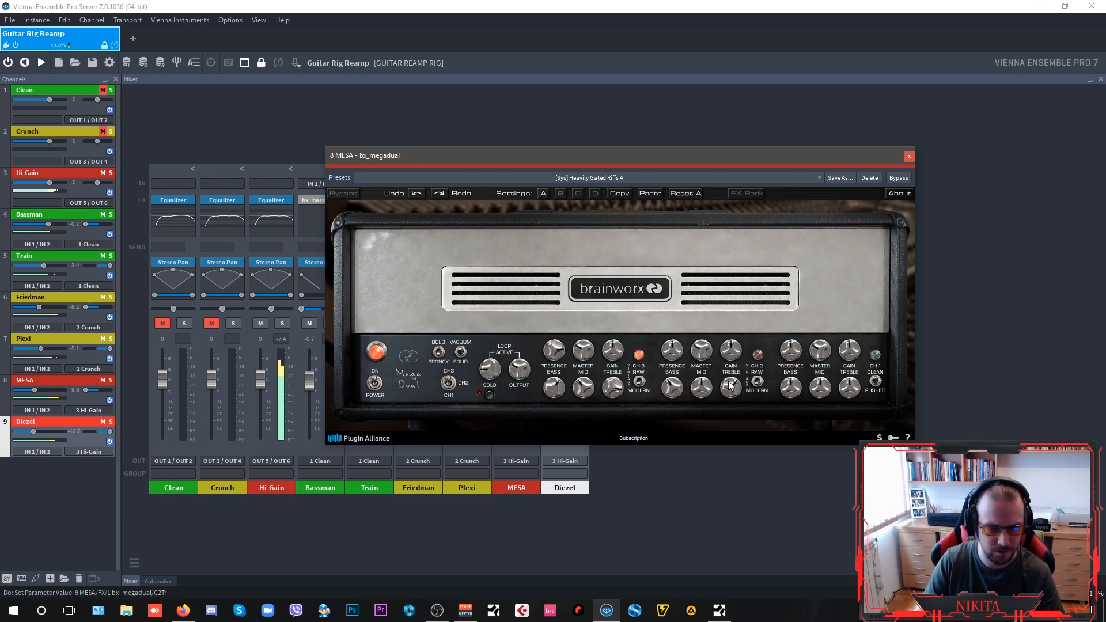
{"action": "left_click", "coordinate": [759, 382]}
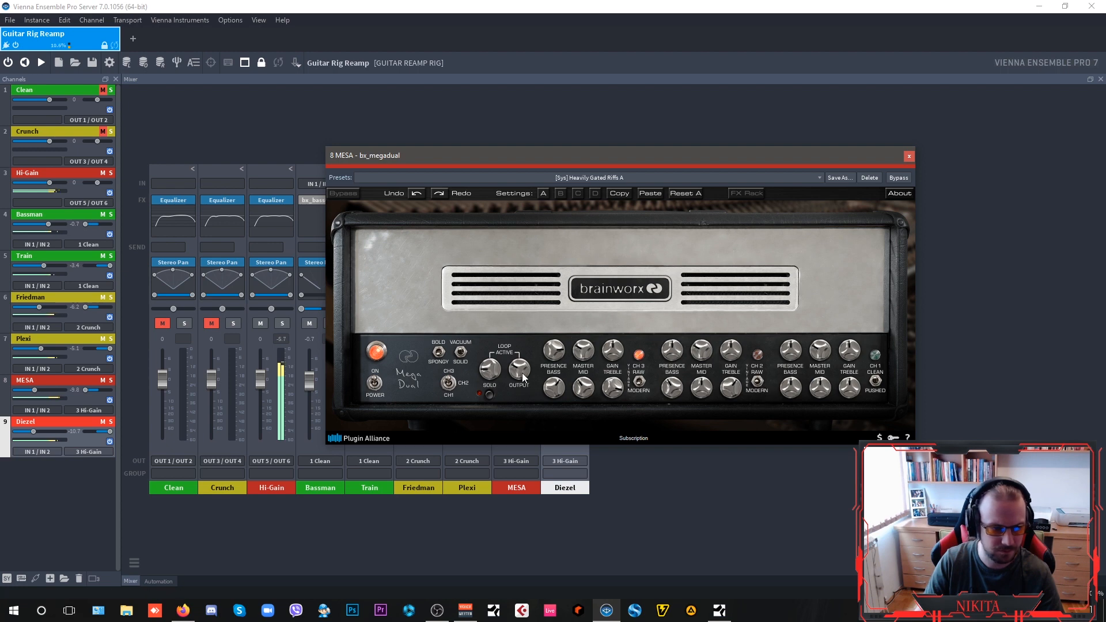
Step: Toggle the Vacuum/Solid and Bold/Spongy switches in bx_megadual, and lower the MESA channel's fader to about -11.6 dB
{"action": "left_click", "coordinate": [461, 353]}
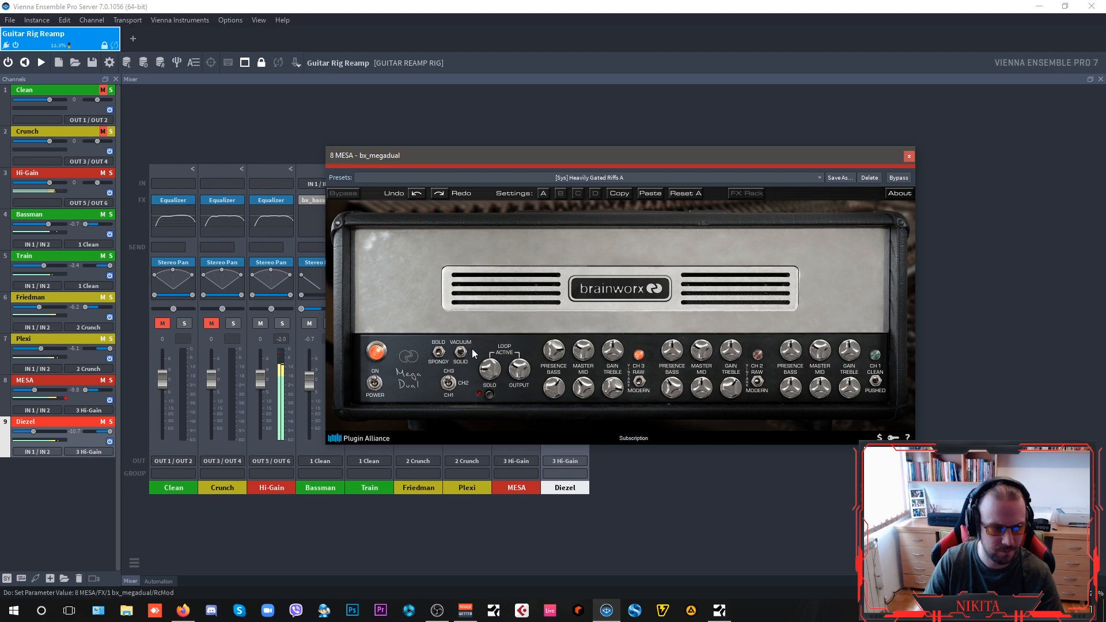
{"action": "left_click", "coordinate": [441, 356]}
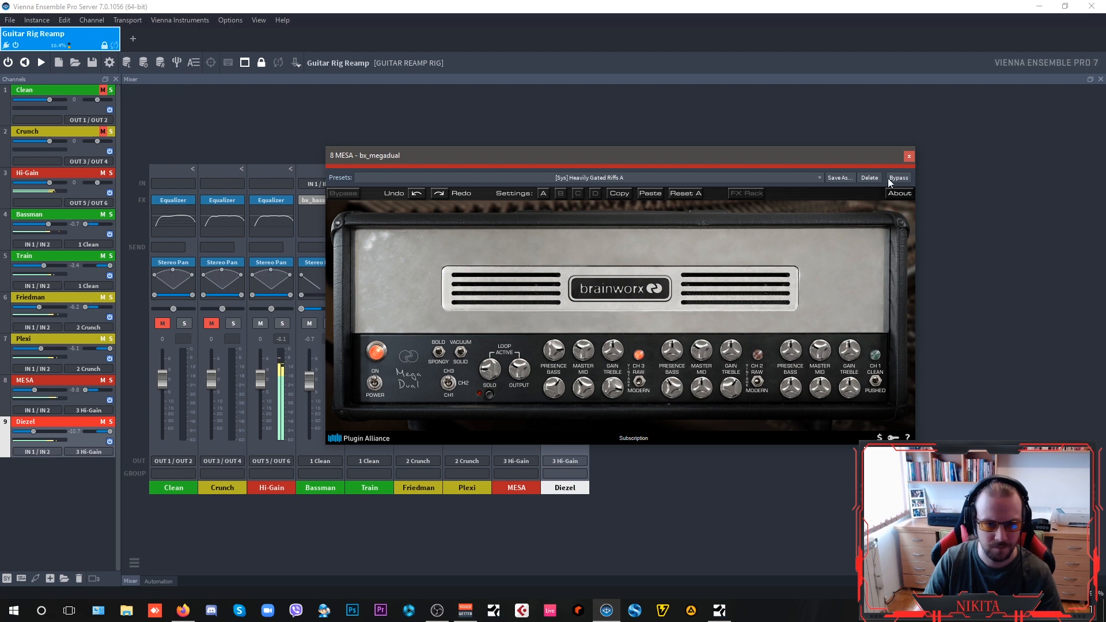
{"action": "left_click", "coordinate": [909, 157]}
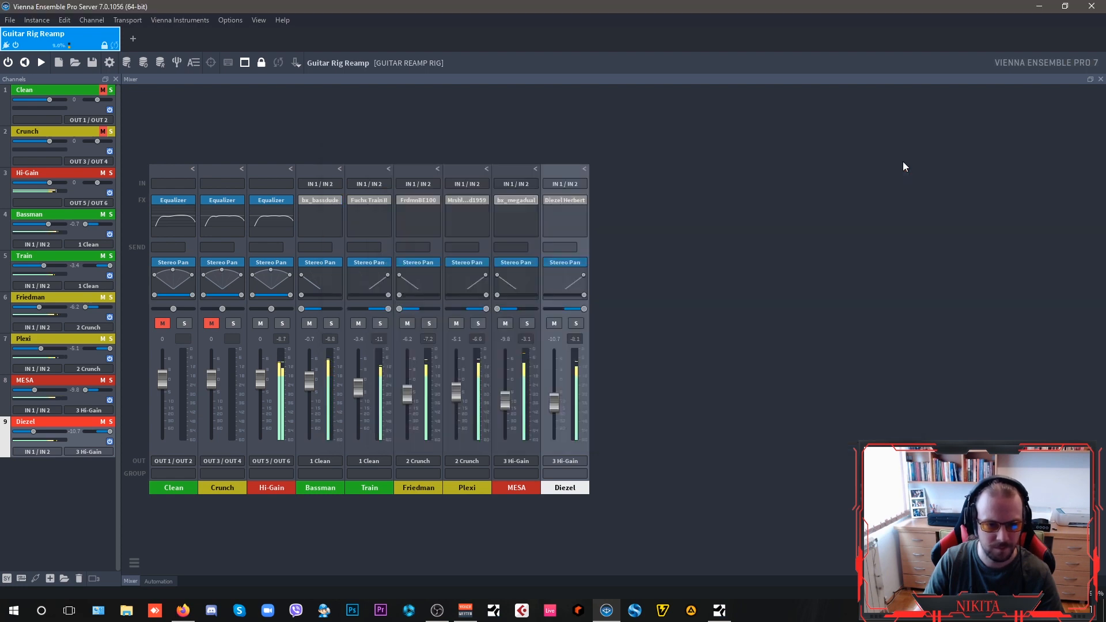
{"action": "left_click_drag", "start_coordinate": [505, 400], "coordinate": [506, 404]}
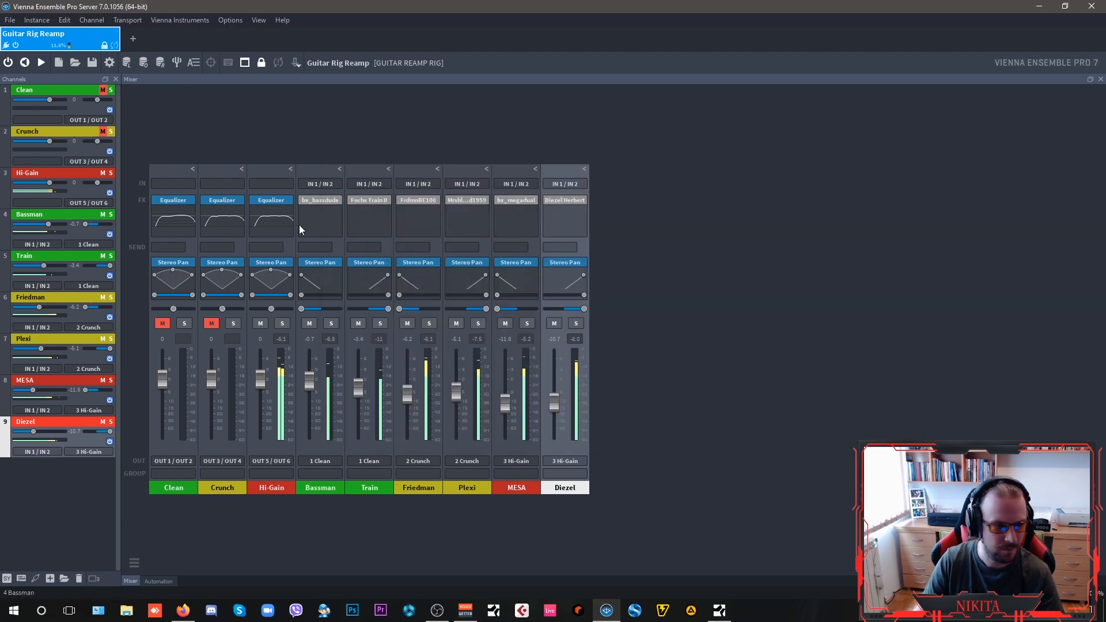
Step: Set the Hi-Gain equalizer's band 3 to 0 dB at 338 Hz, band 5 to -1.29 dB at 2.36 kHz, and band 6 to -1.99 dB at 4.21 kHz
{"action": "left_click", "coordinate": [272, 199]}
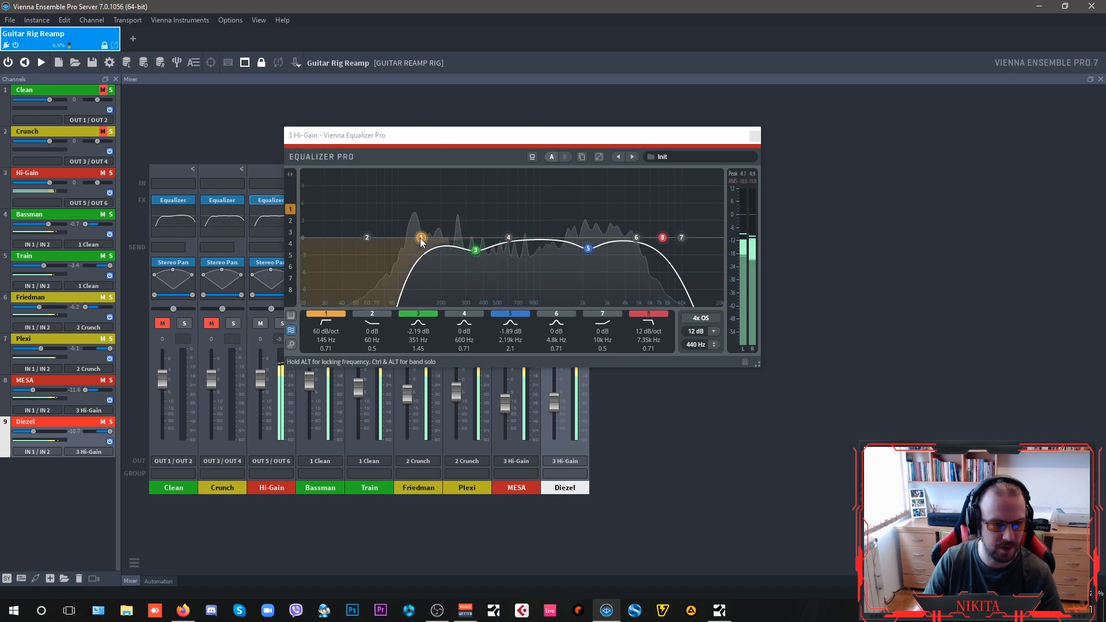
{"action": "left_click_drag", "start_coordinate": [421, 242], "coordinate": [473, 240]}
{"action": "left_click_drag", "start_coordinate": [589, 251], "coordinate": [631, 255]}
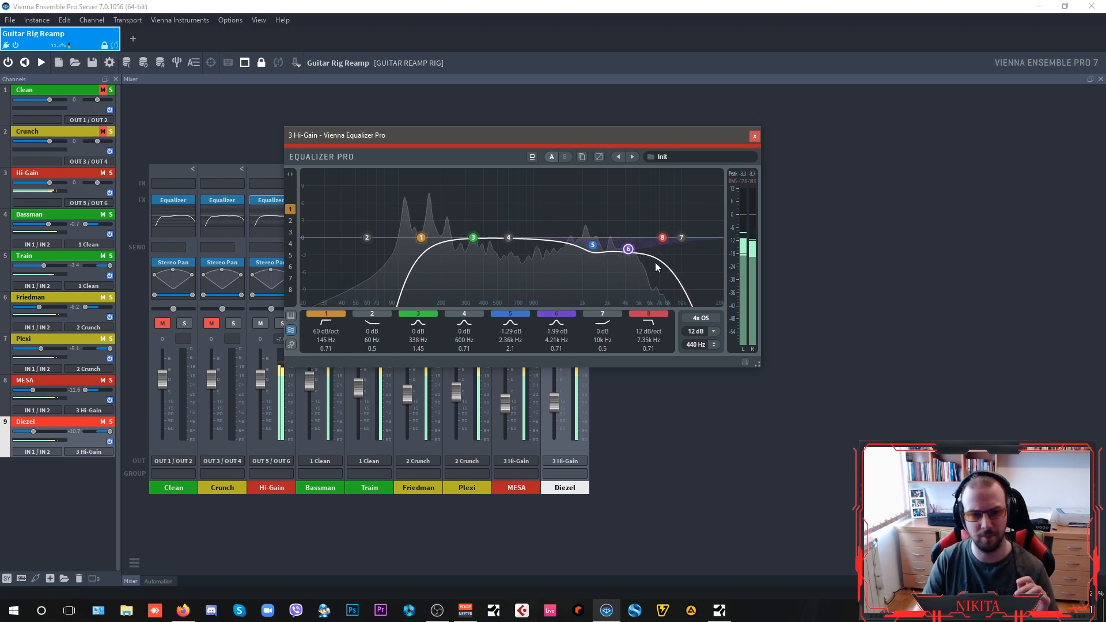
{"action": "left_click", "coordinate": [753, 137]}
Step: Set the Diezel channel's fader to about -10.4 dB, and restart playback with Hi-Gain muted and Crunch unmuted
{"action": "left_click_drag", "start_coordinate": [552, 408], "coordinate": [555, 406]}
{"action": "key", "text": "space"}
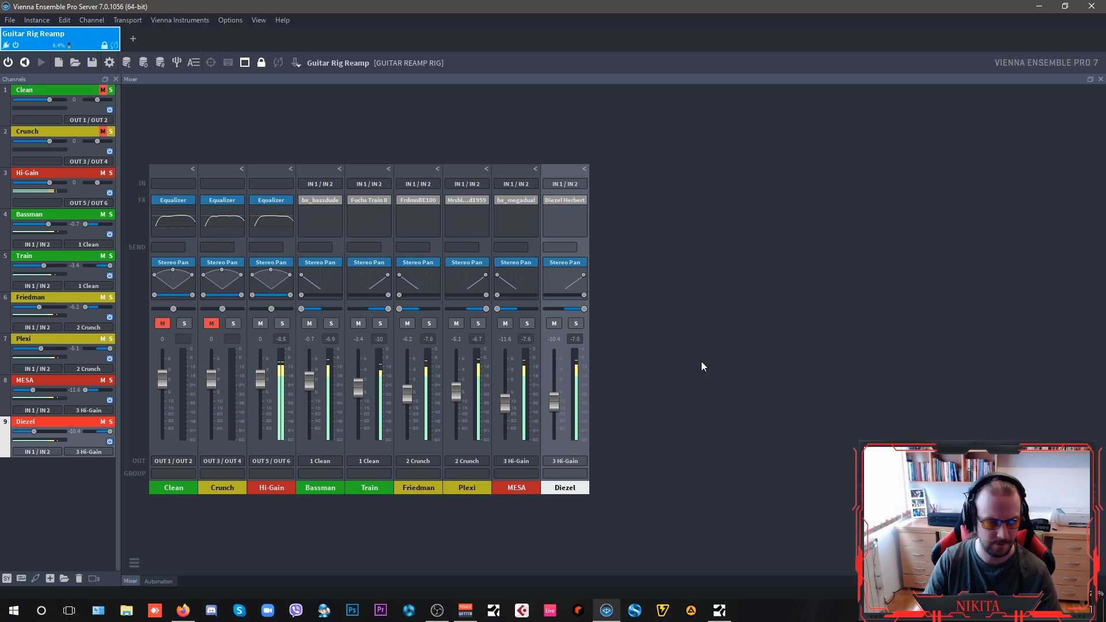
{"action": "left_click", "coordinate": [261, 323]}
{"action": "left_click", "coordinate": [210, 323]}
{"action": "key", "text": "space"}
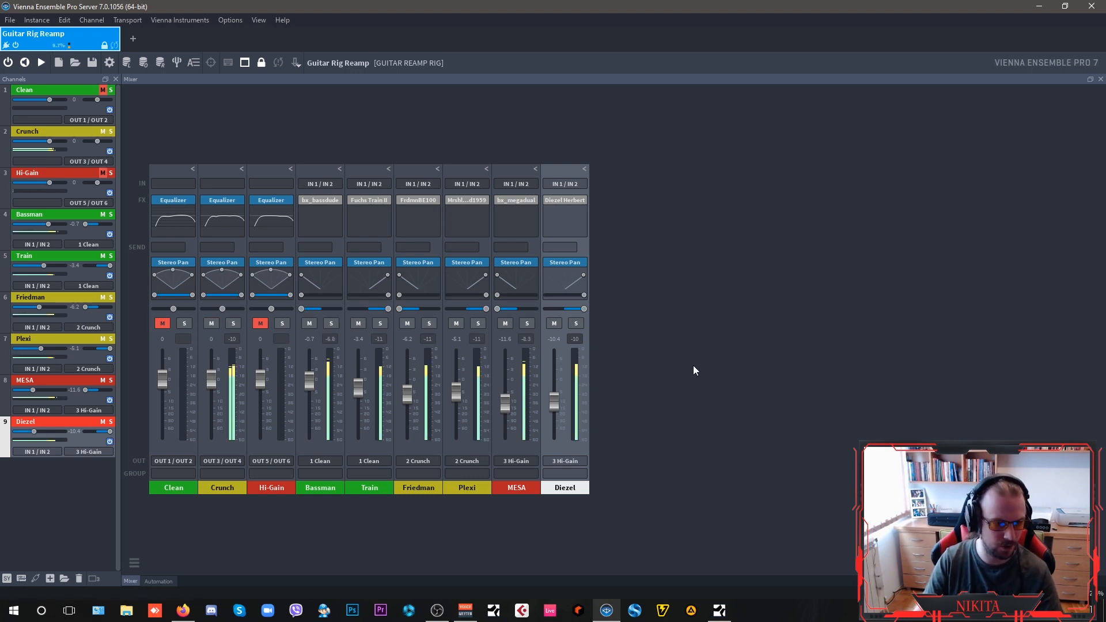
Step: Unmute the Clean bus and compare the blend with the Crunch bus muted and unmuted
{"action": "left_click", "coordinate": [162, 323]}
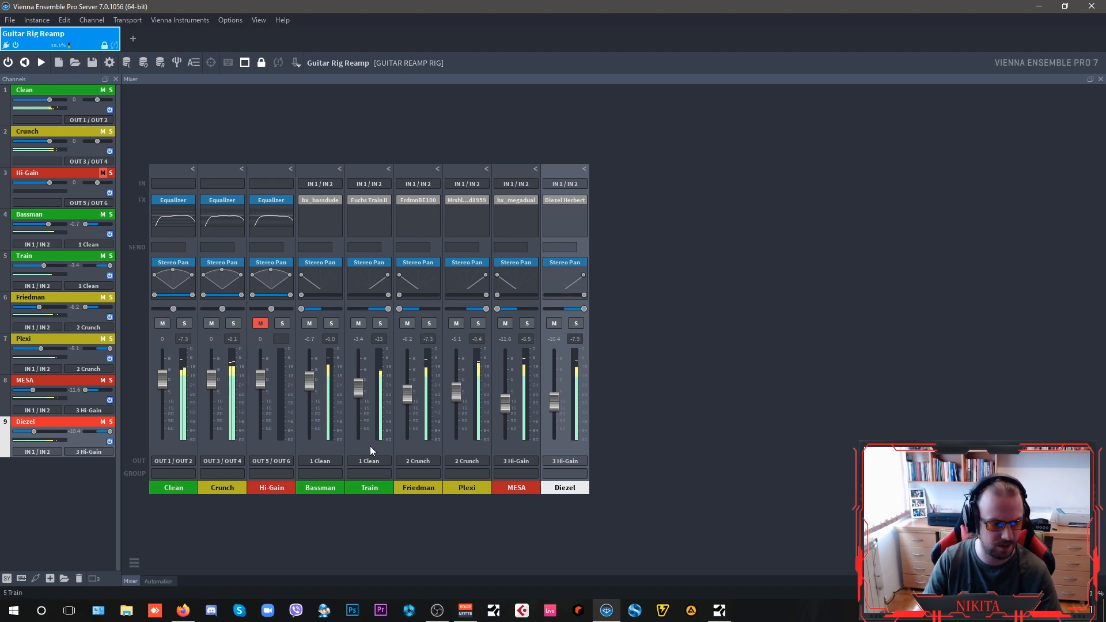
{"action": "left_click", "coordinate": [212, 324]}
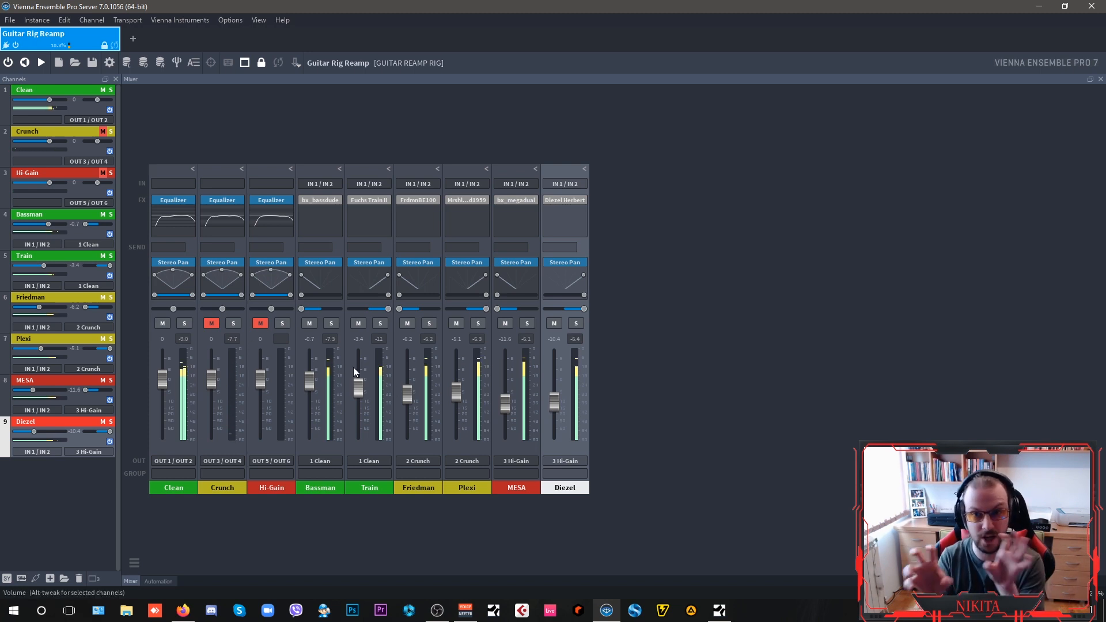
{"action": "left_click", "coordinate": [212, 323]}
Step: Lower the Clean fader, the Crunch fader to about -3.8 dB and the Hi-Gain fader to about -3.2 dB, leaving only Hi-Gain unmuted
{"action": "left_click_drag", "start_coordinate": [211, 379], "coordinate": [213, 403]}
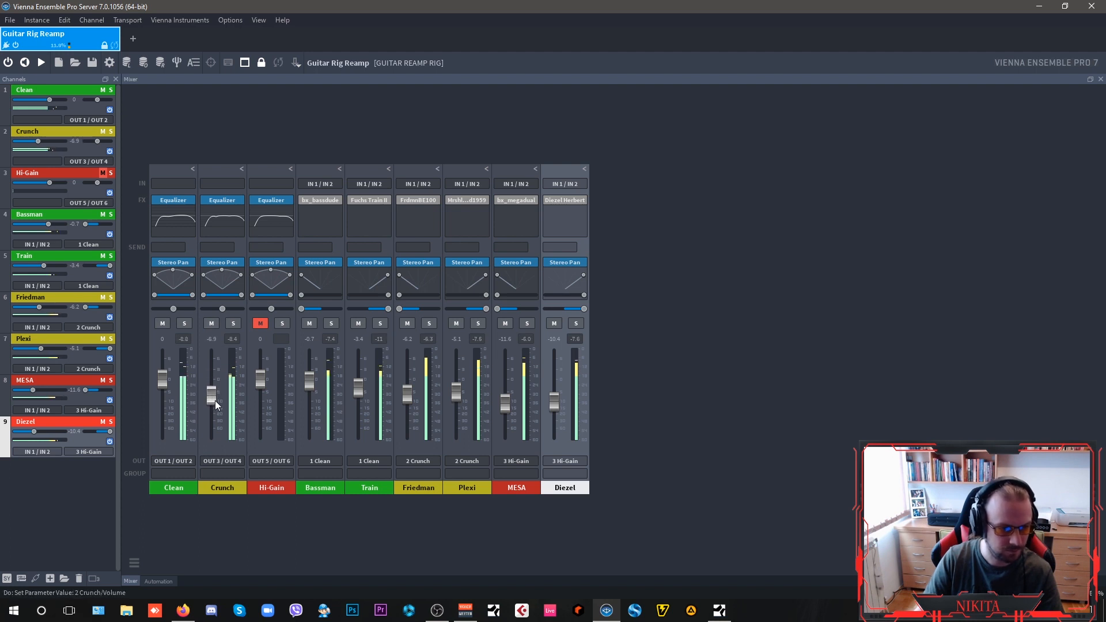
{"action": "left_click_drag", "start_coordinate": [216, 399], "coordinate": [261, 390]}
{"action": "left_click", "coordinate": [262, 323]}
{"action": "left_click_drag", "start_coordinate": [163, 382], "coordinate": [164, 391]}
{"action": "left_click", "coordinate": [212, 324]}
{"action": "left_click", "coordinate": [164, 323]}
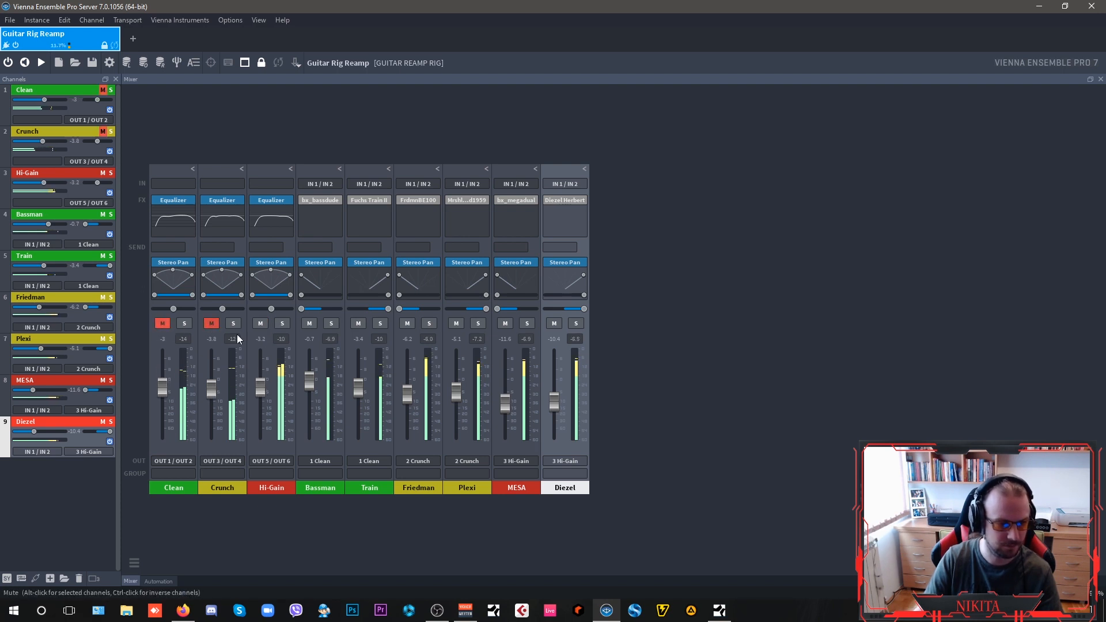
Step: Reset the Hi-Gain, Crunch and Clean bus faders to 0 dB, unmute Crunch and mute Hi-Gain
{"action": "double_click", "coordinate": [263, 387]}
{"action": "double_click", "coordinate": [212, 389]}
{"action": "double_click", "coordinate": [162, 386]}
{"action": "left_click", "coordinate": [211, 323]}
{"action": "left_click", "coordinate": [257, 324]}
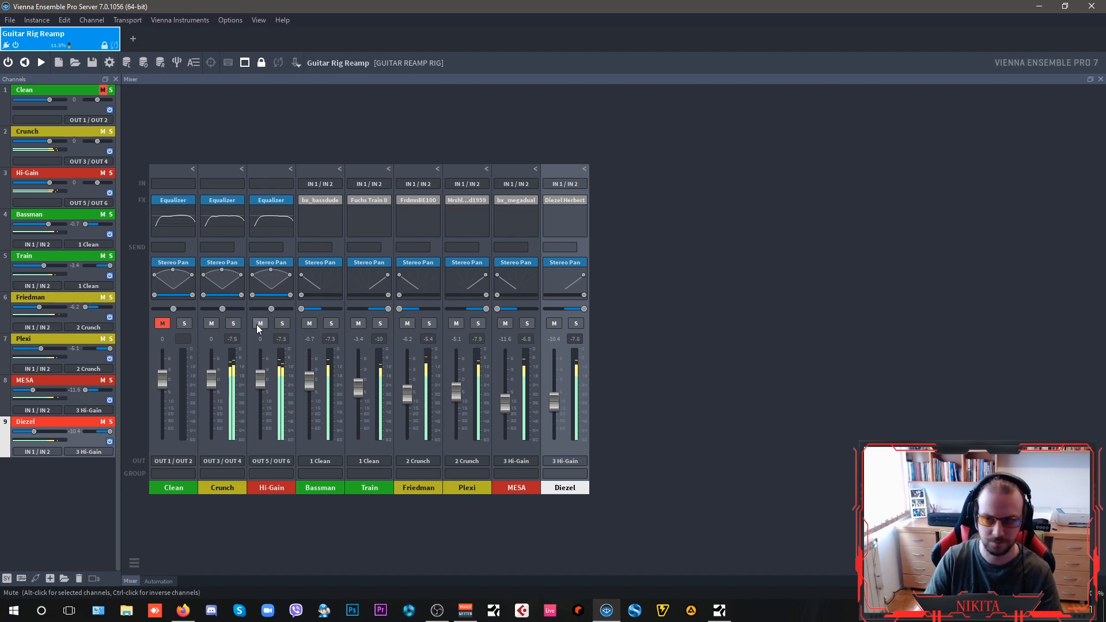
Step: Switch to Studio One and stop playback of the guitar tracks
{"action": "left_click", "coordinate": [718, 613]}
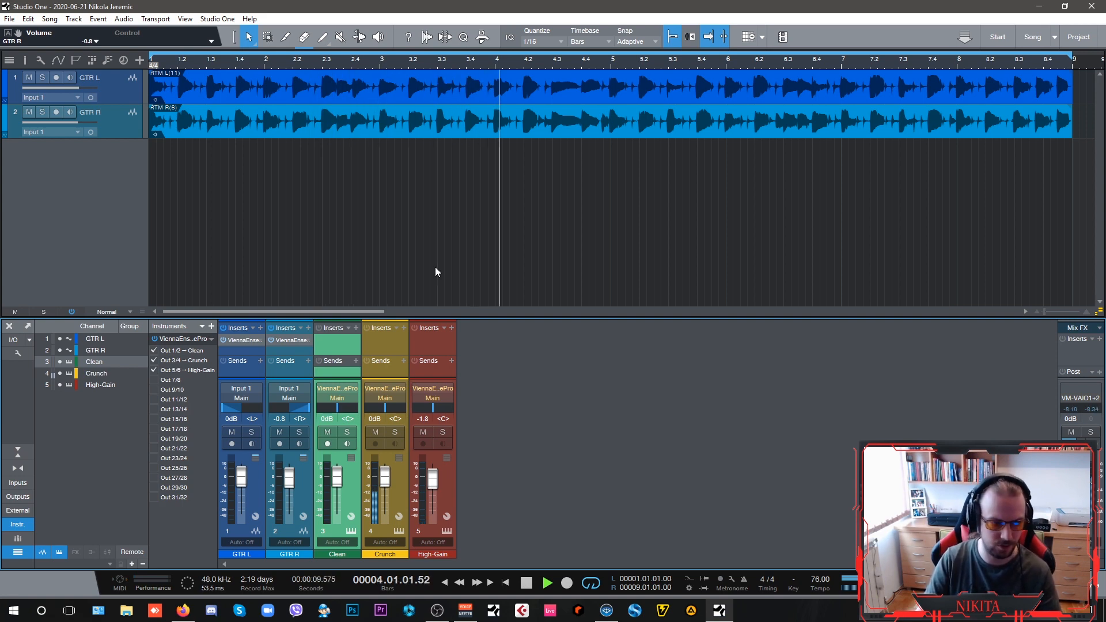
{"action": "key", "text": "space"}
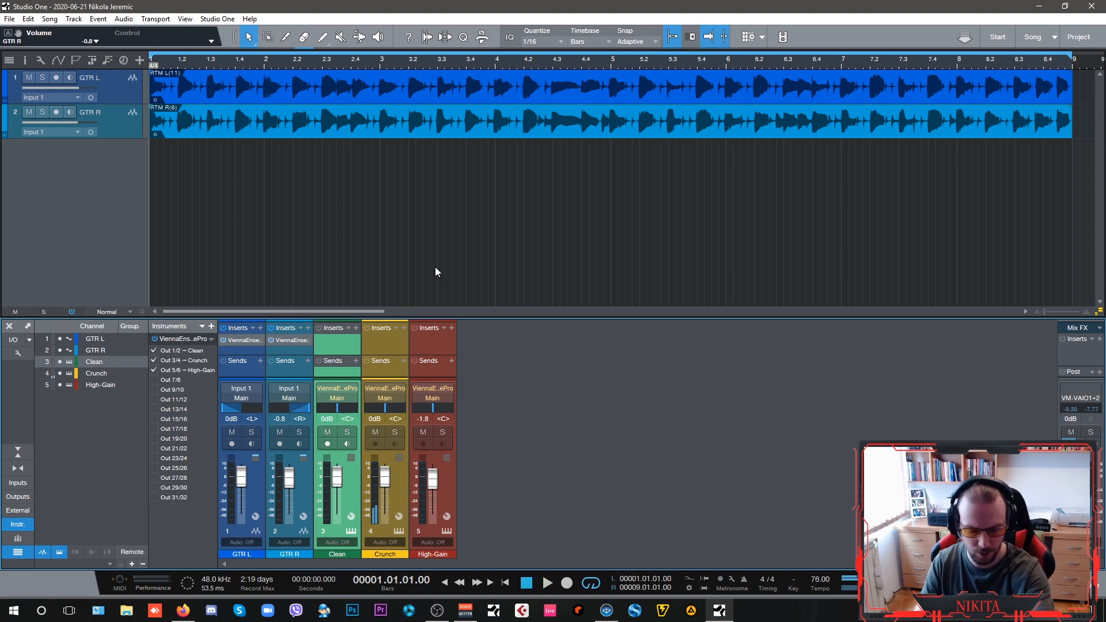
Step: Set up a stem export with only the Crunch channel as source, and close it without exporting
{"action": "key", "text": "ctrl+shift+e"}
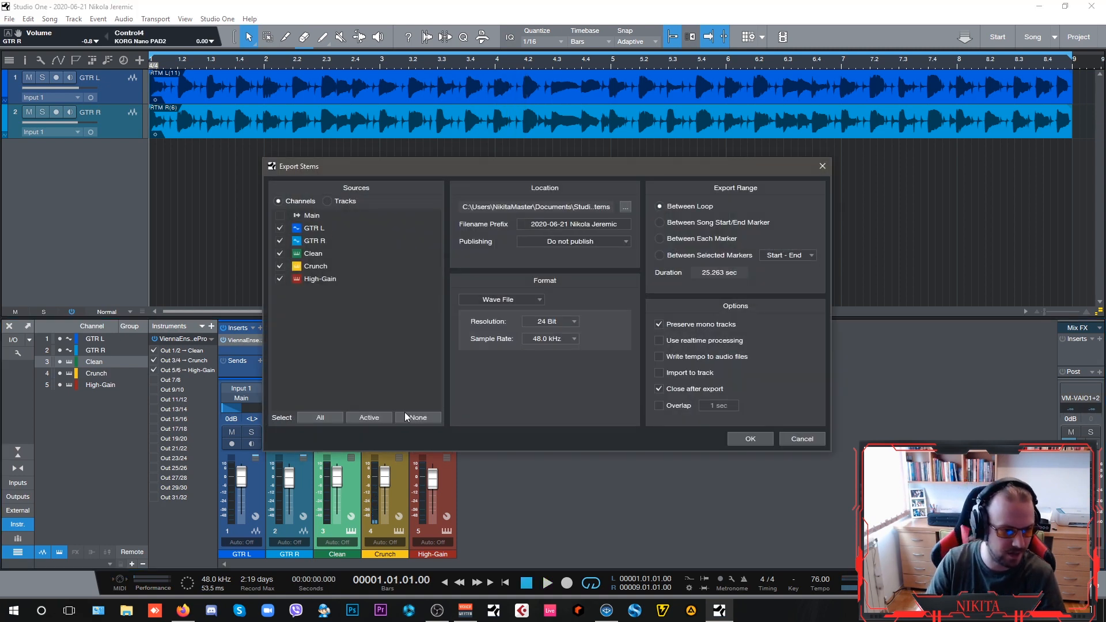
{"action": "left_click", "coordinate": [279, 266]}
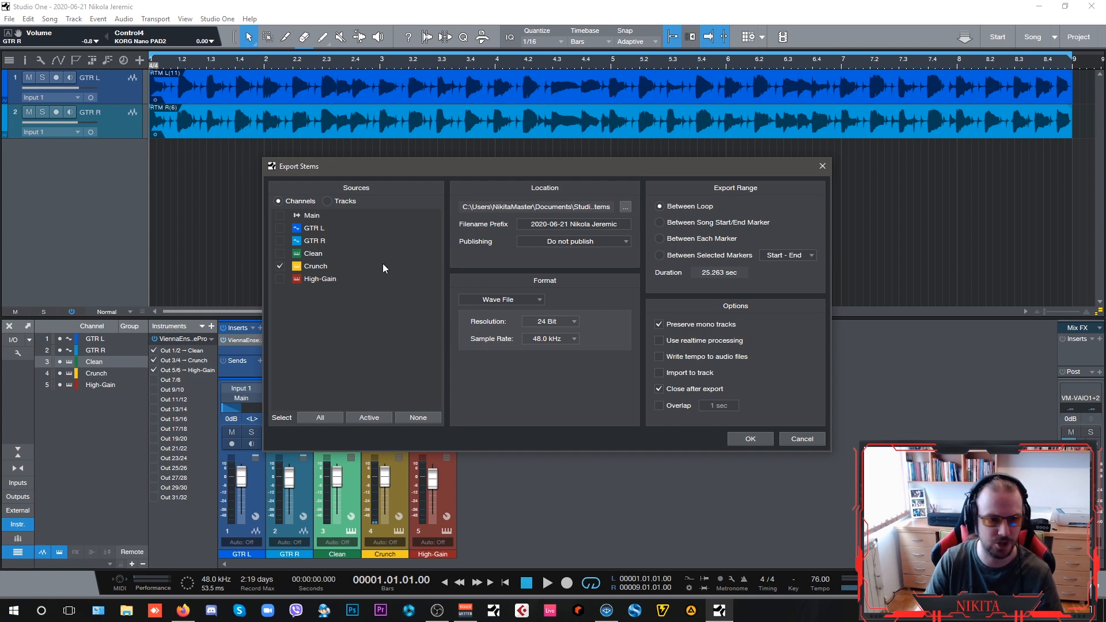
{"action": "key", "text": "Escape"}
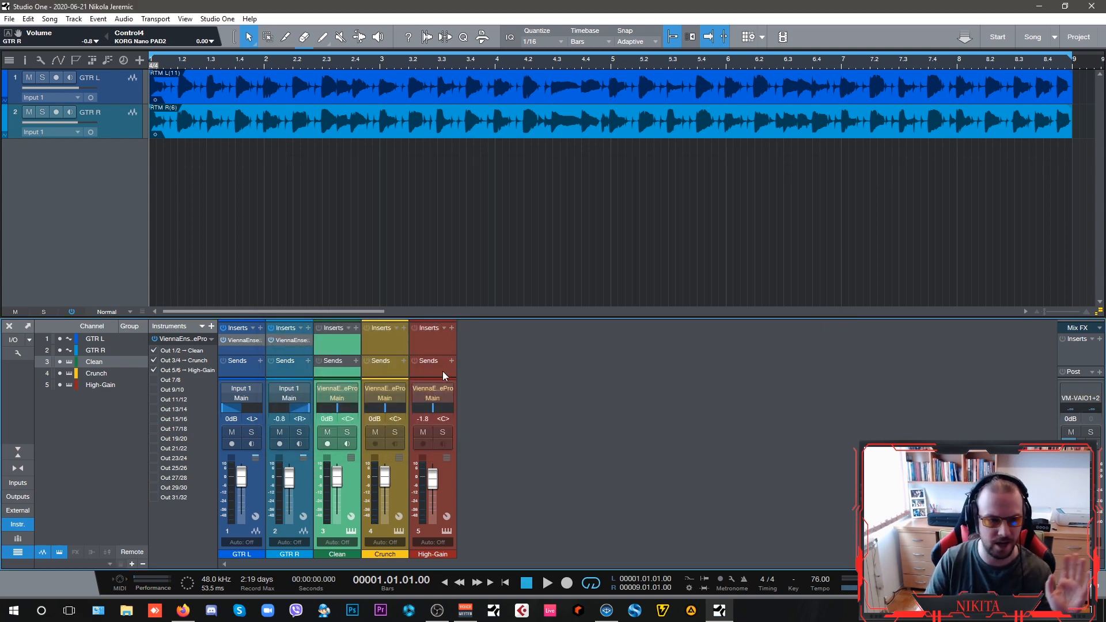
Step: Switch to Vienna Ensemble Pro and mute the Crunch bus
{"action": "left_click", "coordinate": [606, 610]}
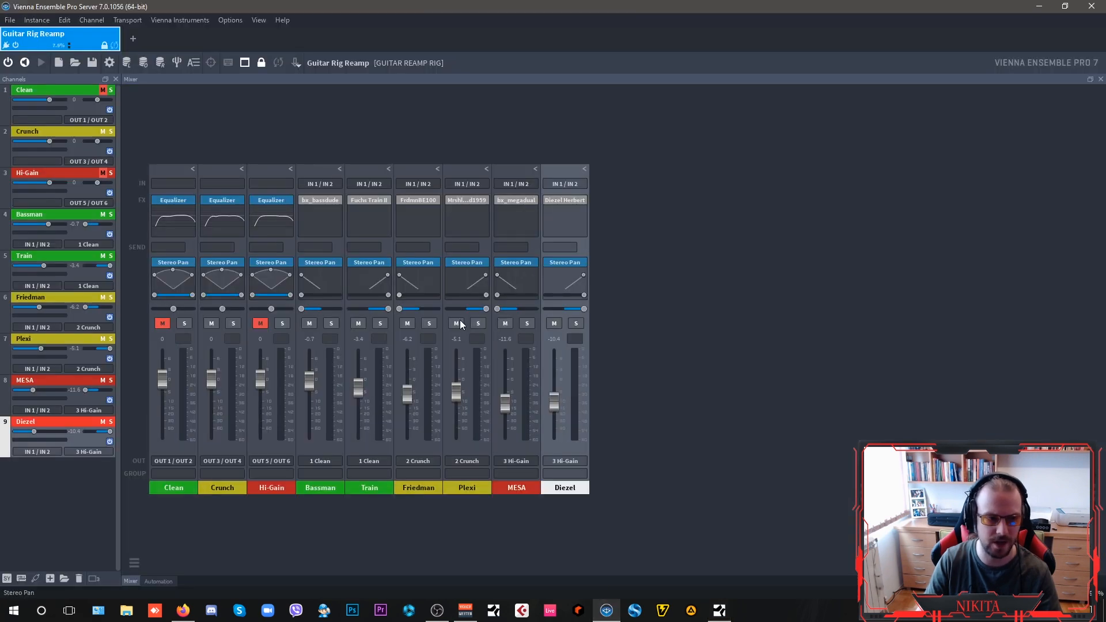
{"action": "left_click", "coordinate": [212, 323]}
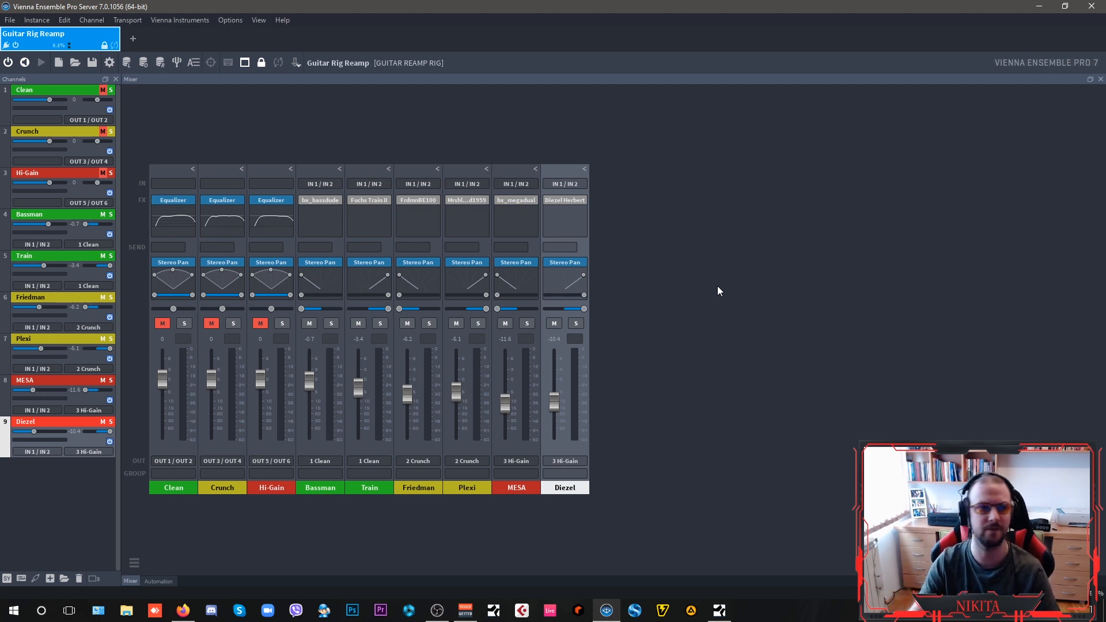
Step: Save the instance project in the VE Pro Multis folder, overwriting the existing GUITAR REAMP RIG.vep64 file
{"action": "left_click", "coordinate": [37, 20]}
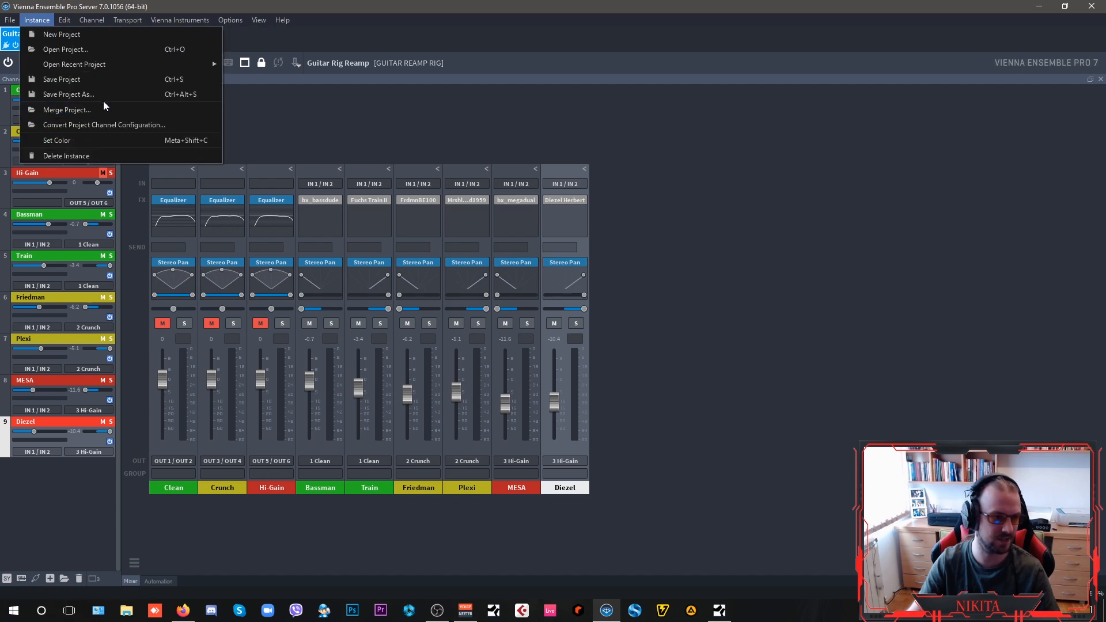
{"action": "left_click", "coordinate": [181, 98]}
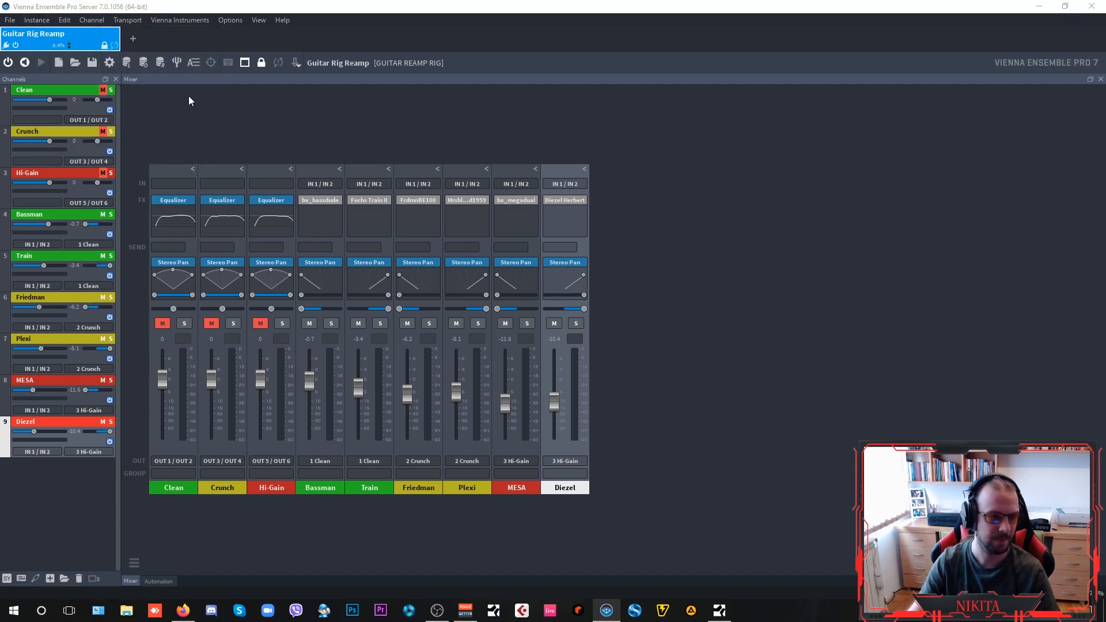
{"action": "scroll", "coordinate": [415, 213], "scroll_direction": "down", "scroll_amount": 5}
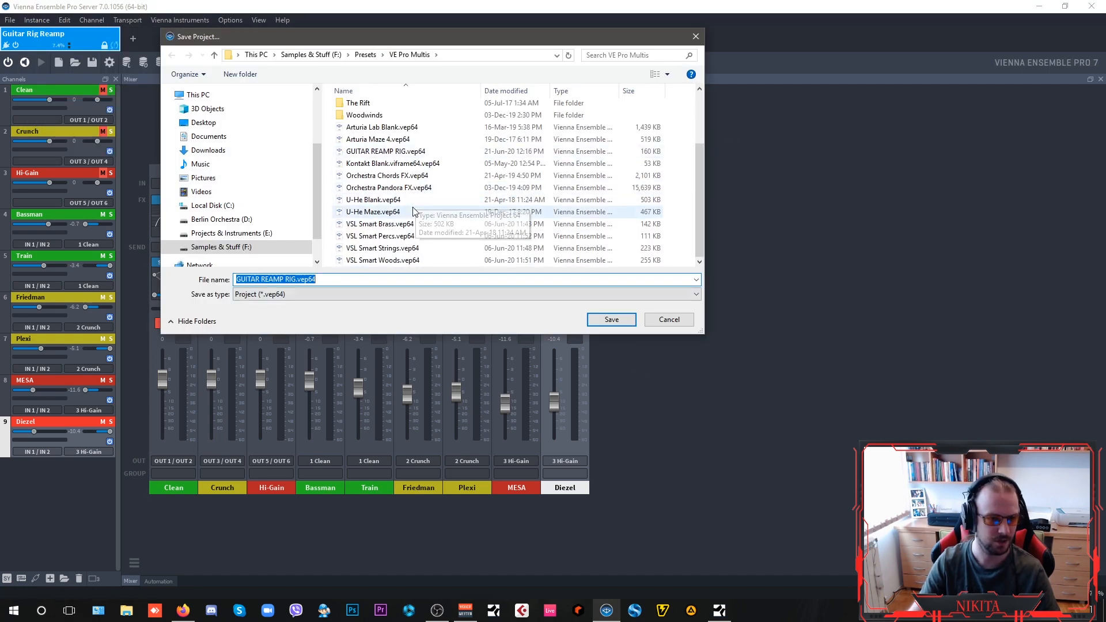
{"action": "double_click", "coordinate": [424, 153]}
{"action": "left_click", "coordinate": [574, 307]}
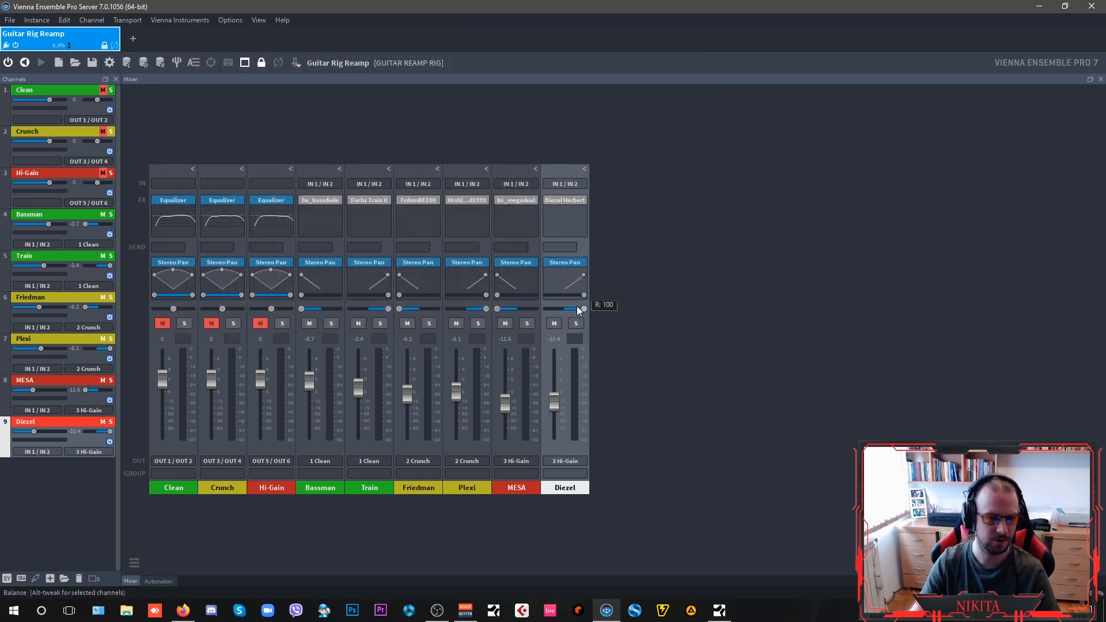